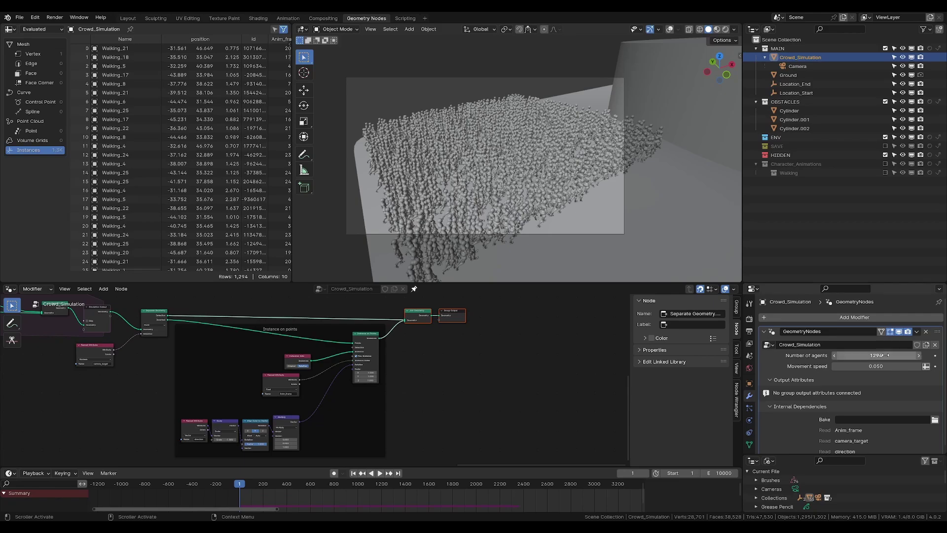
- Play the crowd simulation and examine how the agents move around the cylinder obstacles
key(XF86AudioPlay)
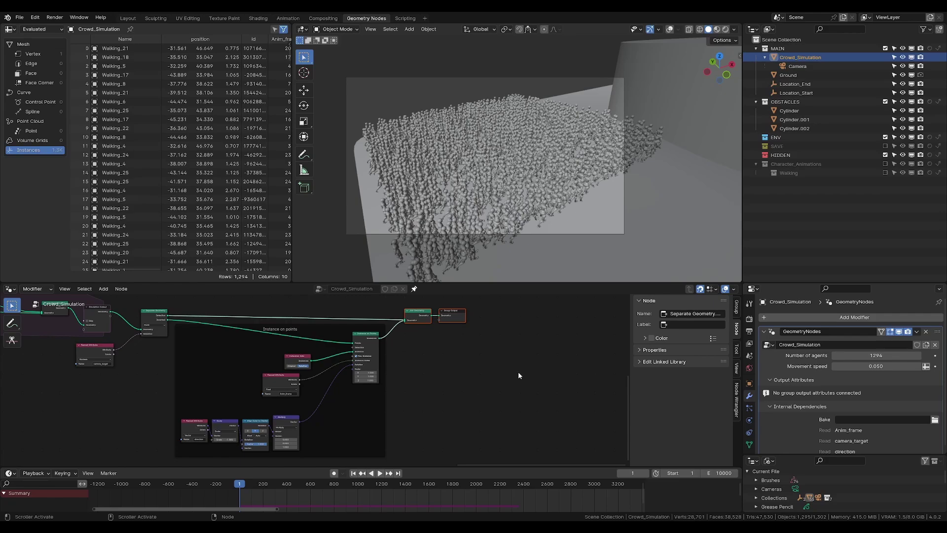
scroll(446, 375, down, 2)
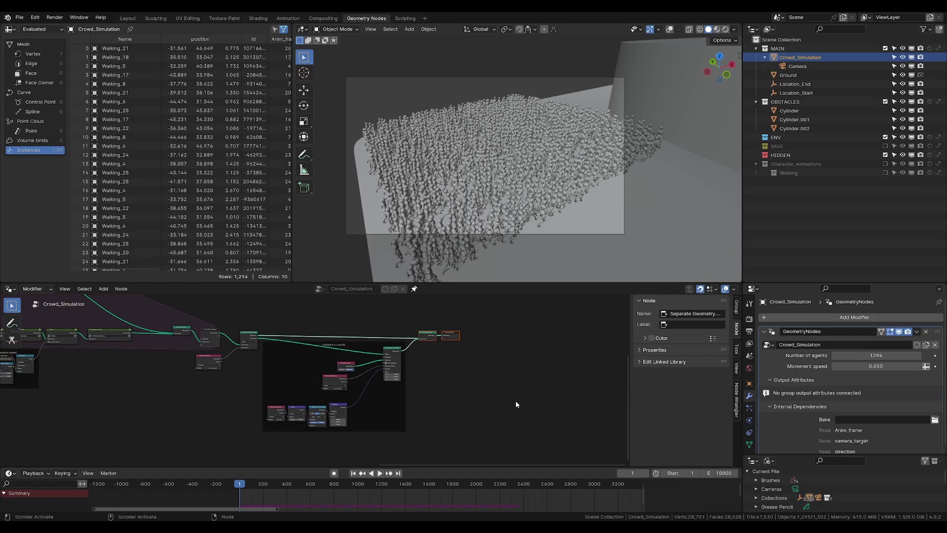
click(380, 473)
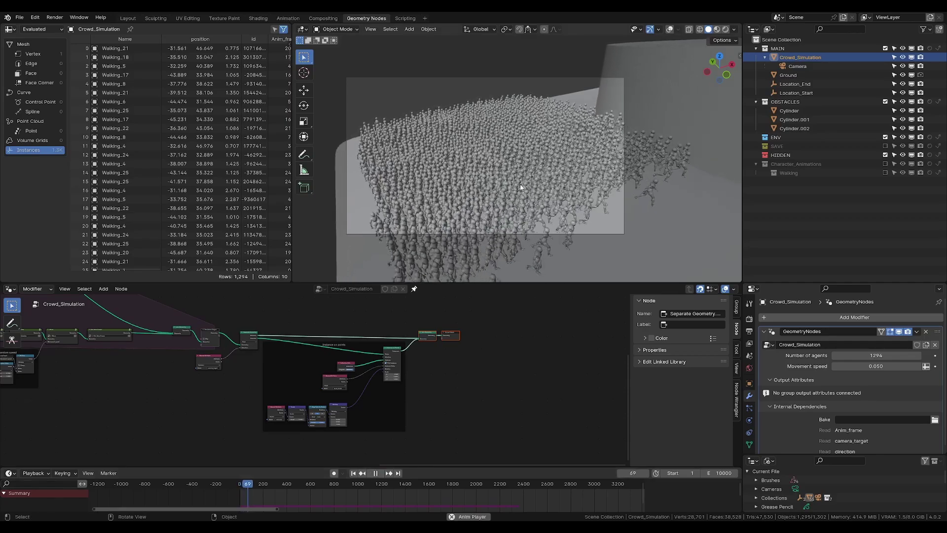
middle_drag(495, 186, 515, 176)
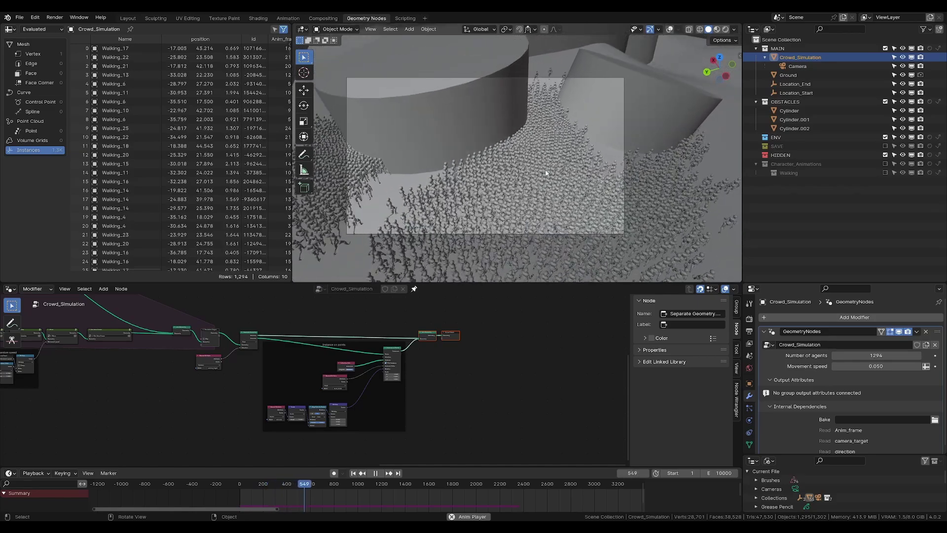
middle_drag(549, 172, 461, 186)
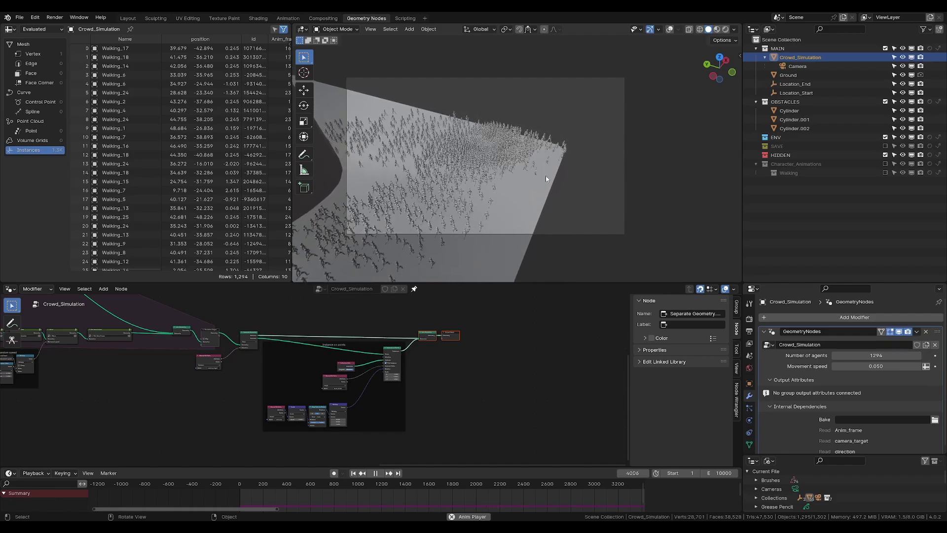
- Add a Shortest Edge Paths node in the empty area beside the Instance on Points frame of the node tree
key(shift+a)
text(edge )
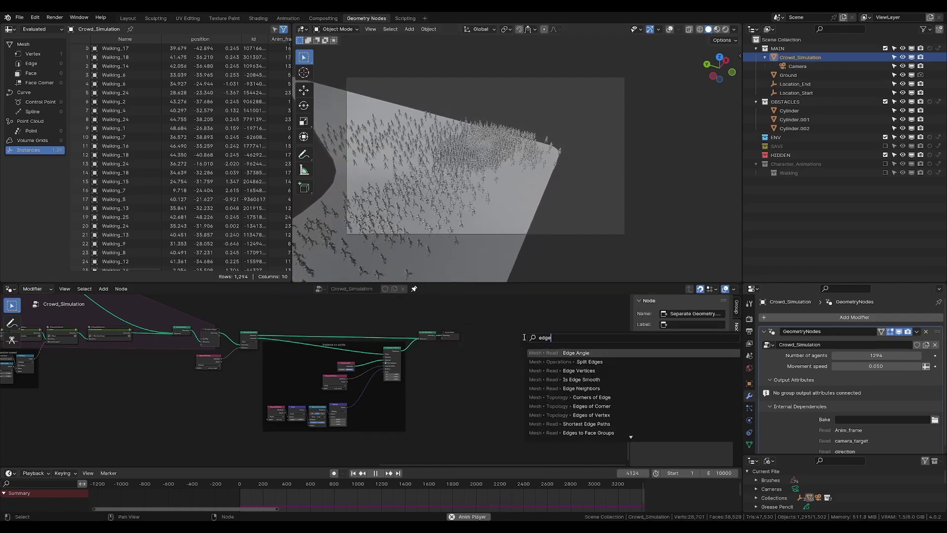
text(path)
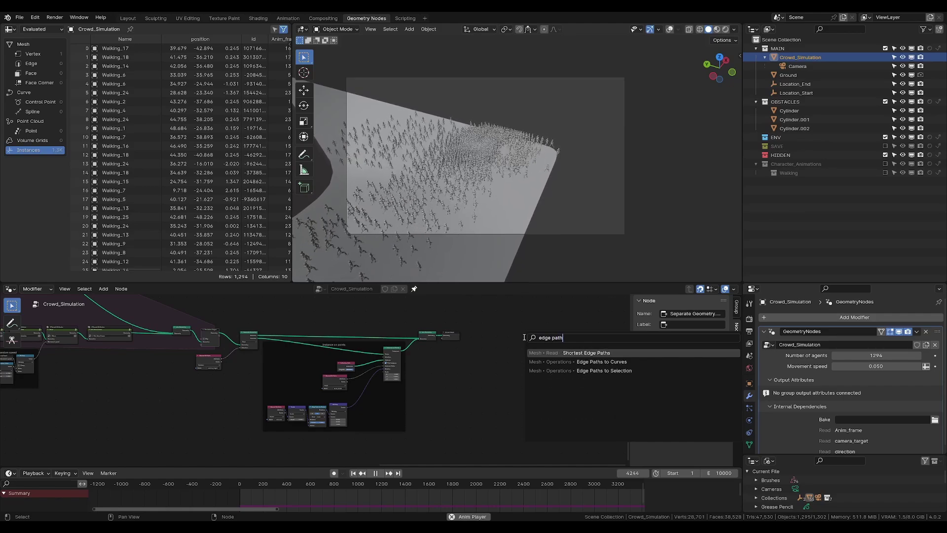
click(586, 353)
click(460, 360)
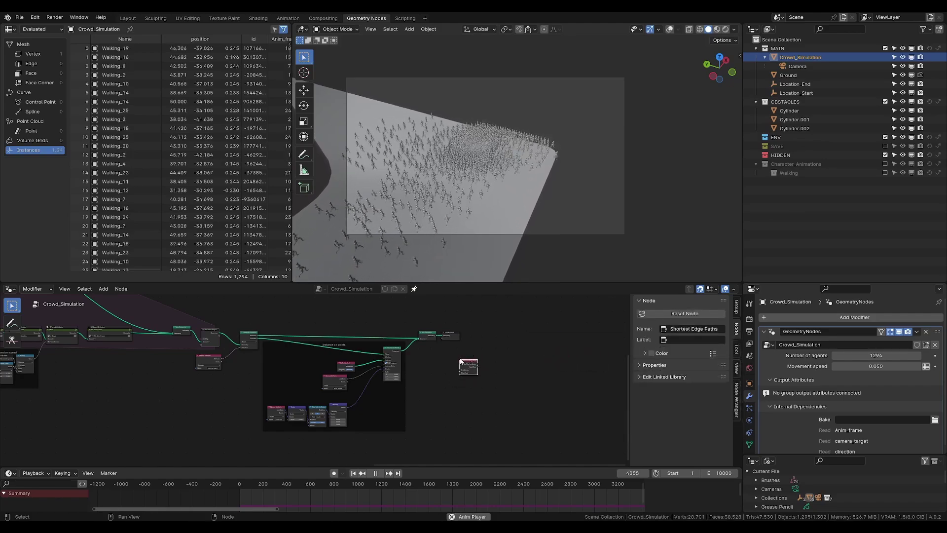
scroll(466, 364, up, 9)
scroll(505, 368, up, 2)
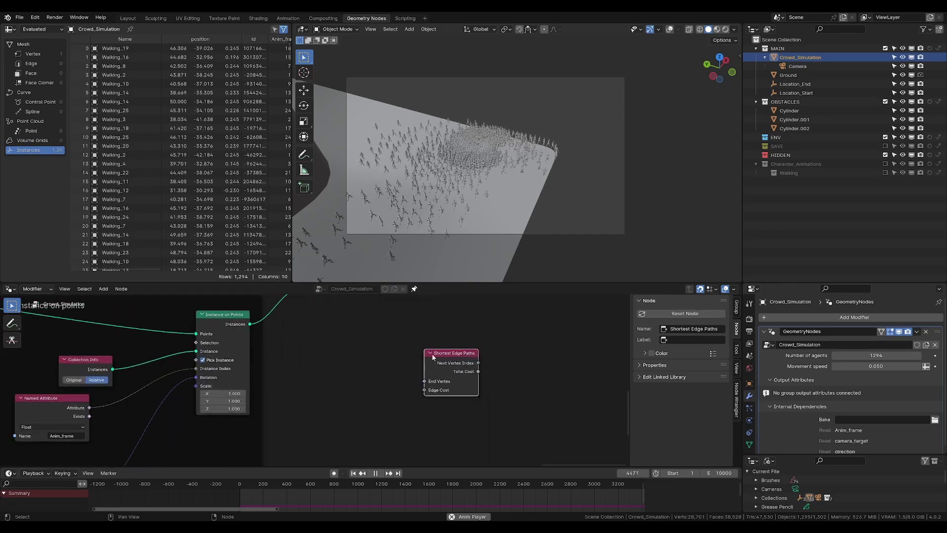
drag(507, 337, 370, 443)
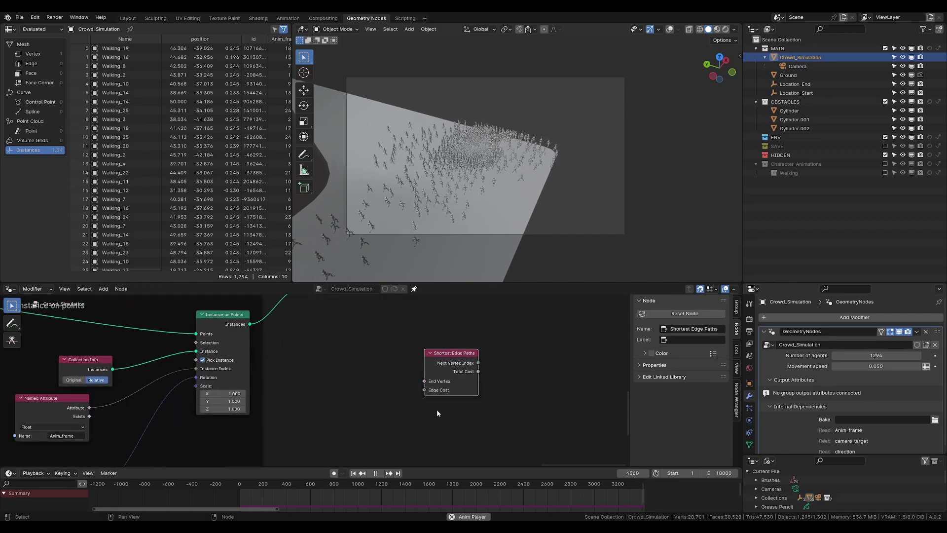
- Delete the Shortest Edge Paths node from the node tree
click(498, 378)
drag(507, 338, 397, 407)
key(ctrl+x)
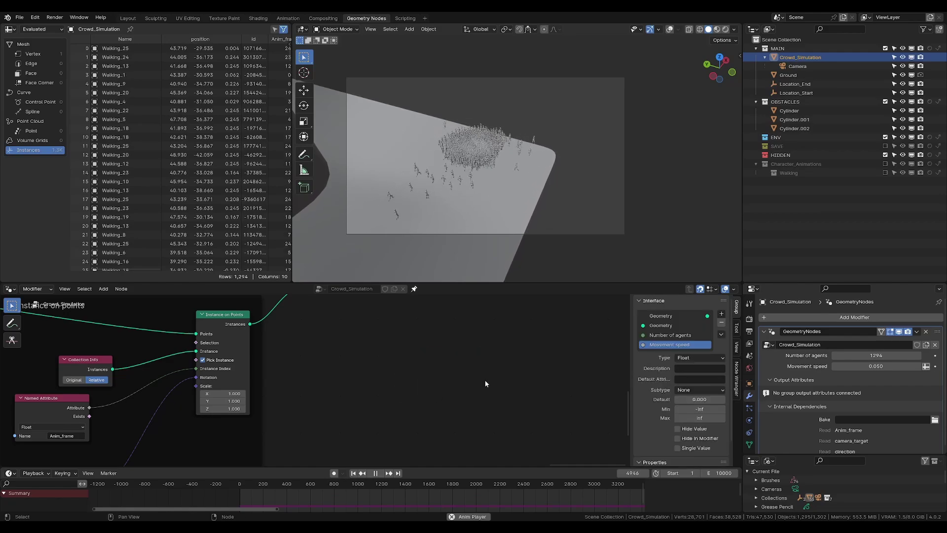
- Return the animation to frame 1 and save the file
click(353, 473)
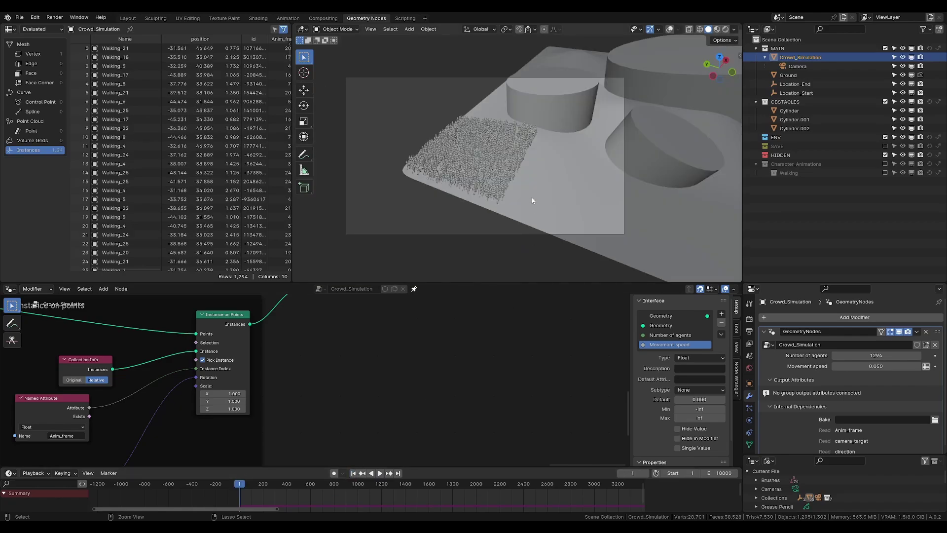
key(ctrl+s)
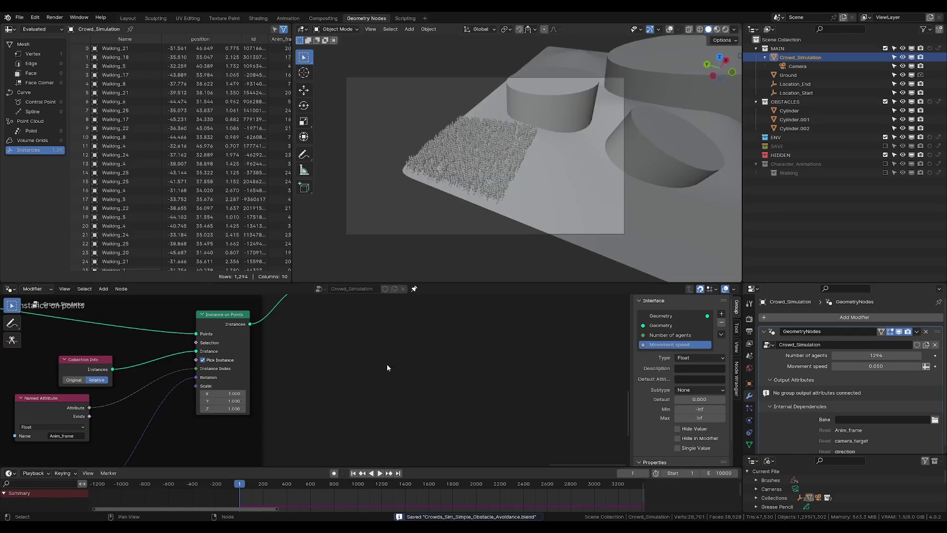
- Enlarge the node editor area and bring the simulation zone and the node frames before it into view
scroll(387, 363, down, 6)
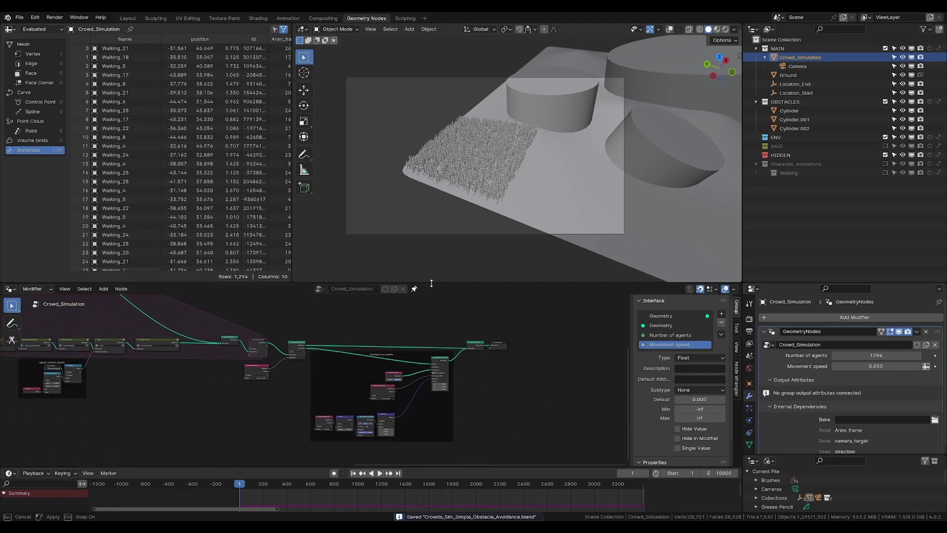
drag(432, 283, 430, 219)
middle_drag(253, 260, 451, 287)
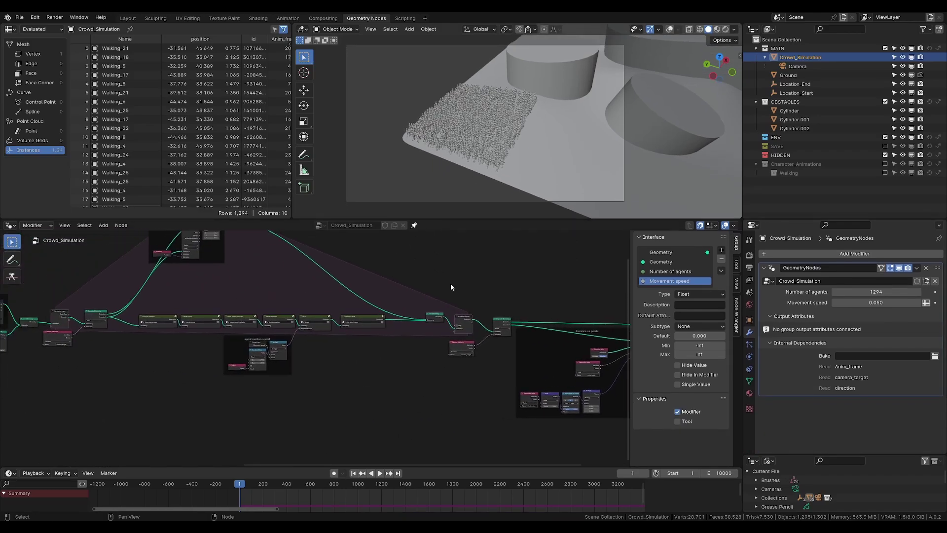
scroll(450, 284, down, 4)
middle_drag(178, 294, 335, 293)
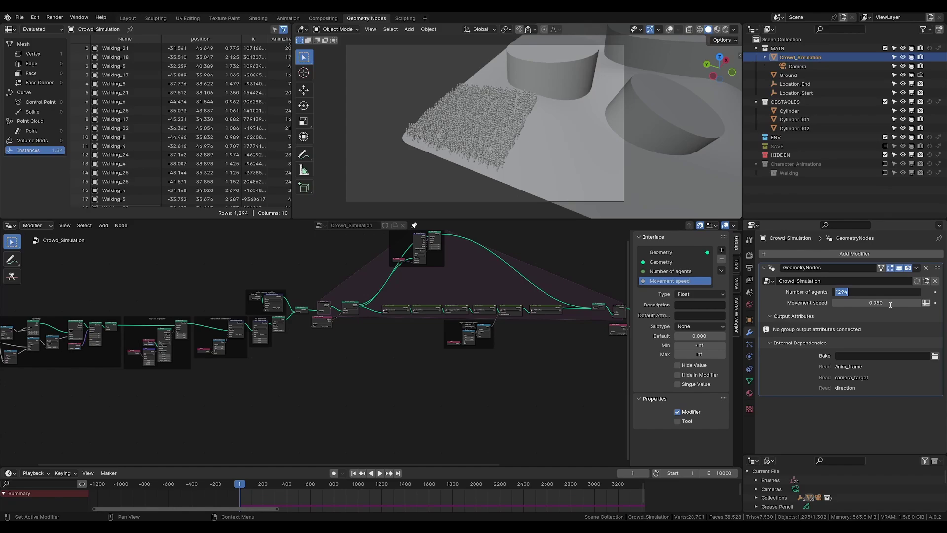
- Move the Location_End empty in top view further along the ground in the positive Y direction
click(798, 85)
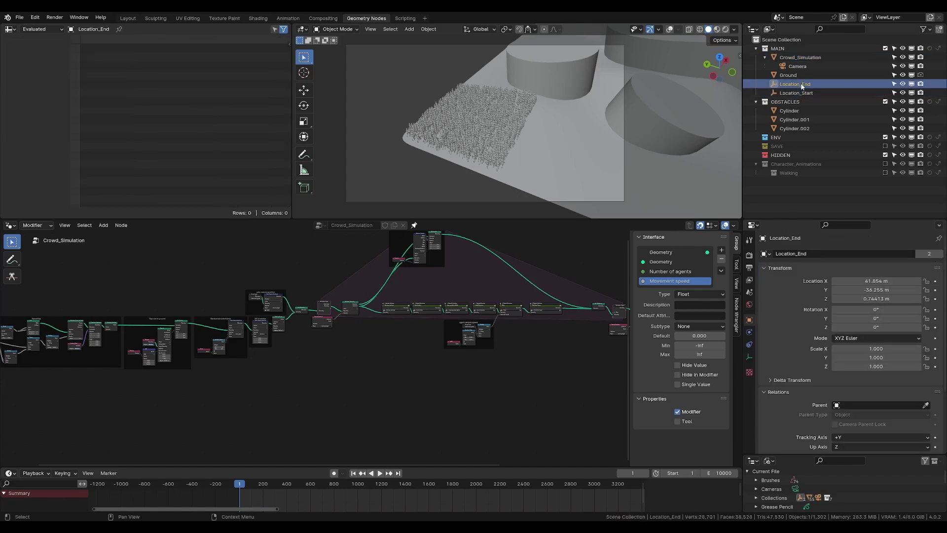
click(802, 95)
scroll(491, 120, down, 4)
shift+middle_drag(491, 120, 425, 127)
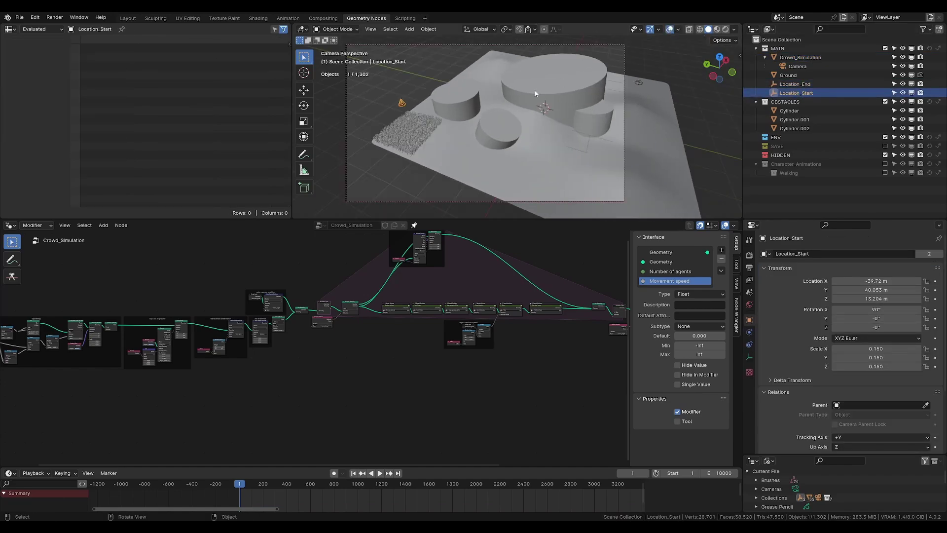
shift+middle_drag(535, 94, 499, 112)
click(599, 91)
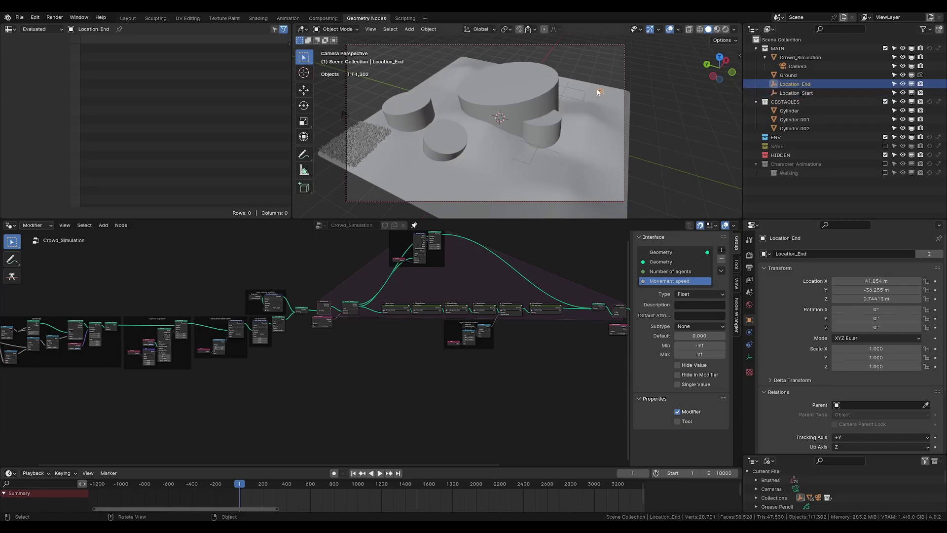
click(720, 61)
key(g)
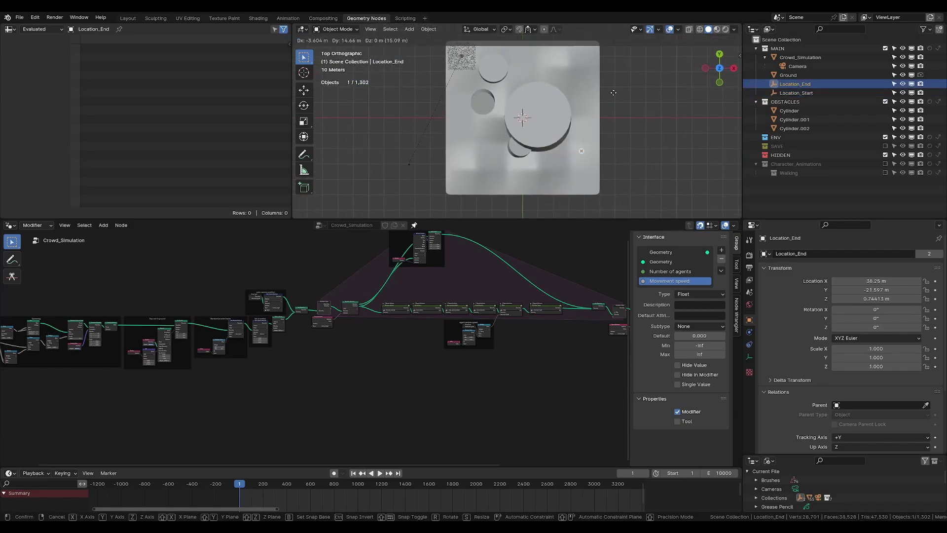
click(617, 43)
shift+middle_drag(611, 77, 592, 95)
- Move the Location_Start empty in top view to the ground's negative X and Y corner, about X -35.4 m, Y -36.4 m
click(794, 93)
shift+middle_drag(512, 92, 509, 78)
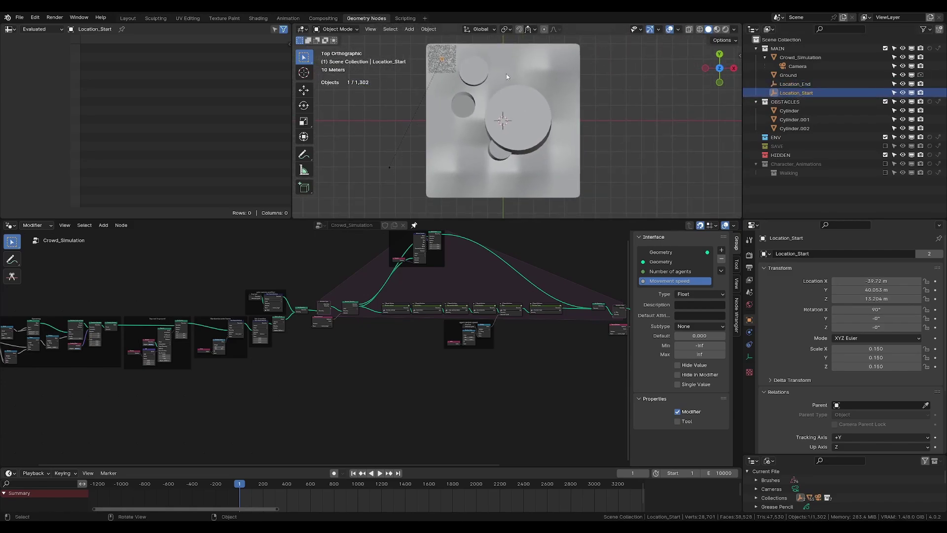
key(g)
click(479, 199)
middle_drag(480, 198, 562, 132)
scroll(503, 116, up, 8)
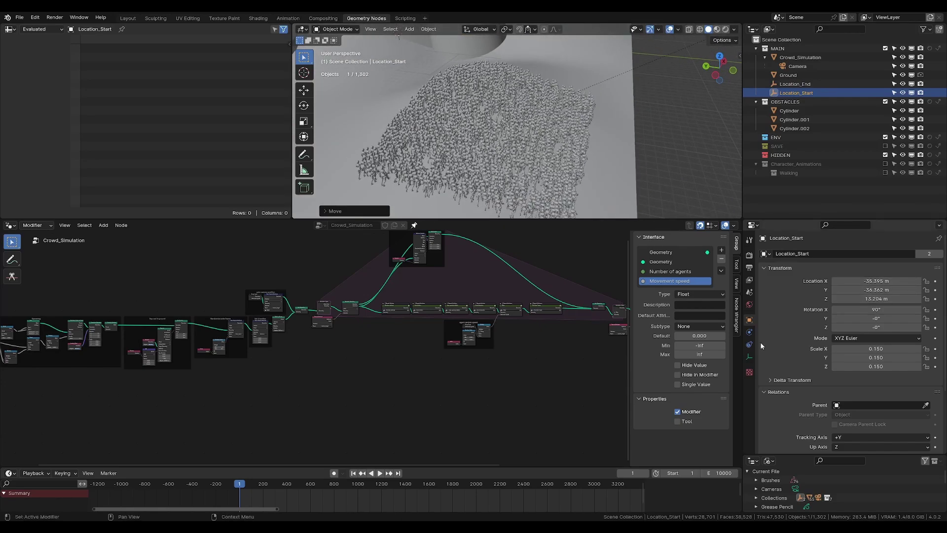
- Set the number of agents in the Crowd_Simulation modifier to 500
click(801, 58)
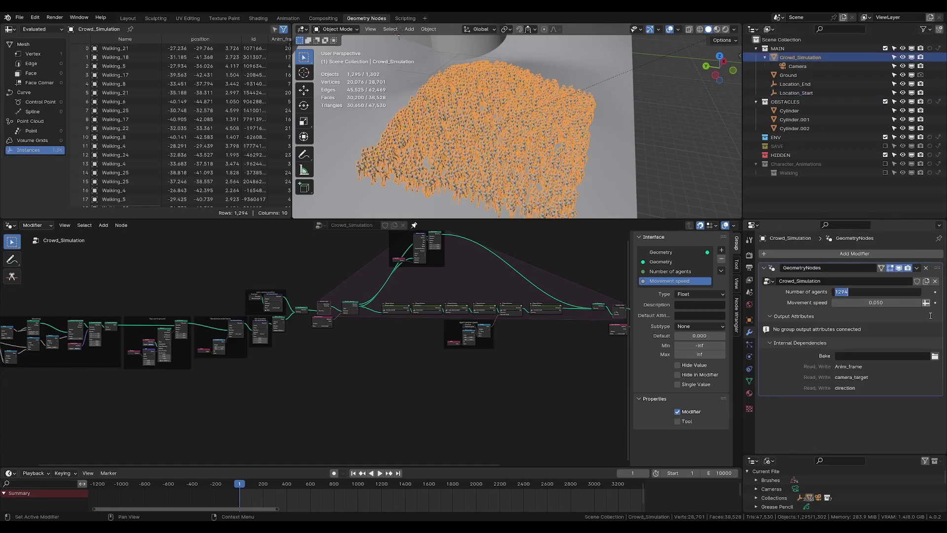
text(500)
key(Return)
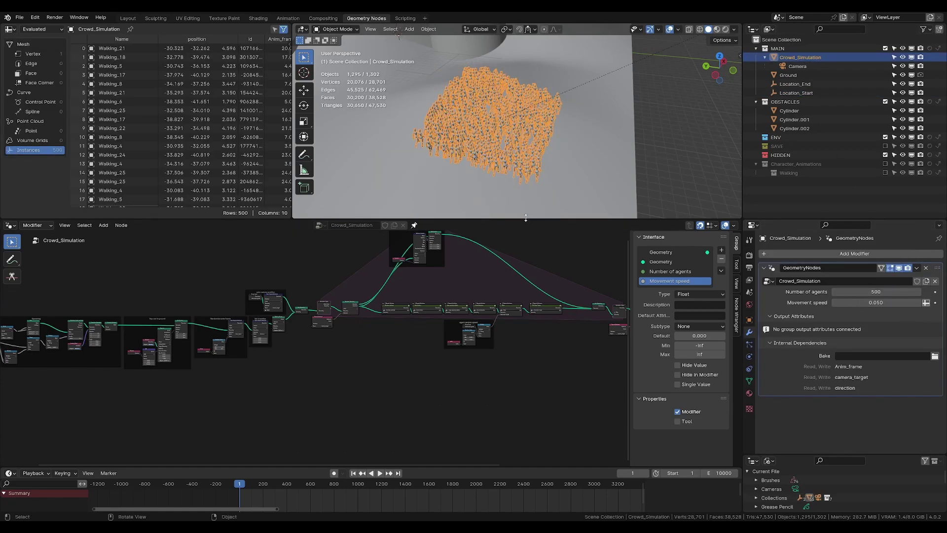
- Turn off the overlays in the enlarged 3D viewport and save the file
drag(525, 217, 525, 244)
click(669, 29)
middle_drag(567, 123, 417, 156)
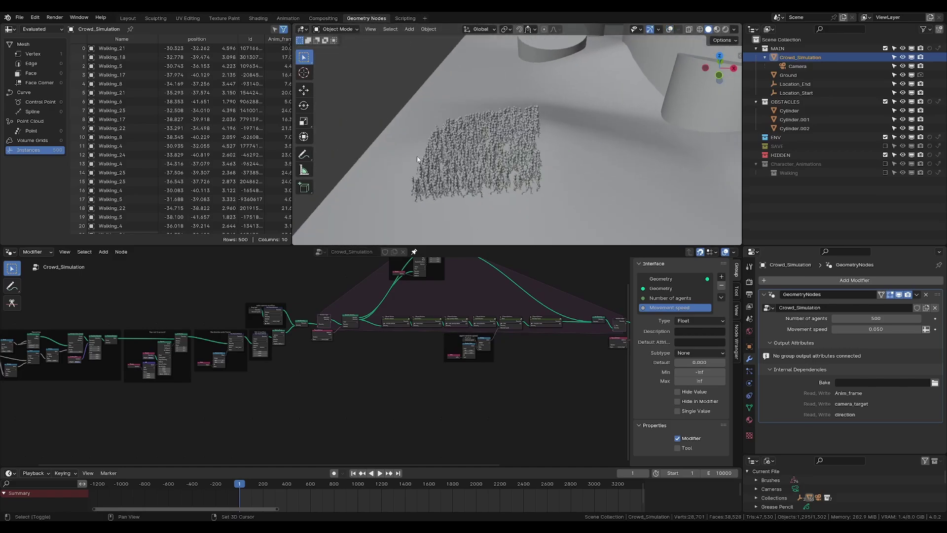
scroll(503, 152, up, 3)
key(ctrl+s)
middle_drag(503, 152, 454, 141)
scroll(483, 155, up, 2)
middle_drag(503, 165, 490, 214)
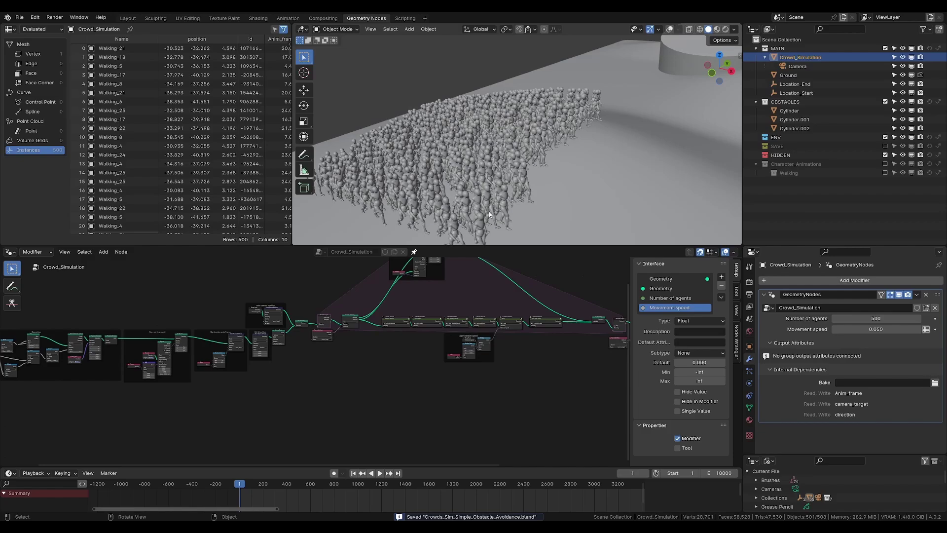
- Play the simulation from the new start location and examine the crowd heading toward the cylinders
click(381, 473)
scroll(513, 158, down, 5)
shift+middle_drag(513, 159, 522, 180)
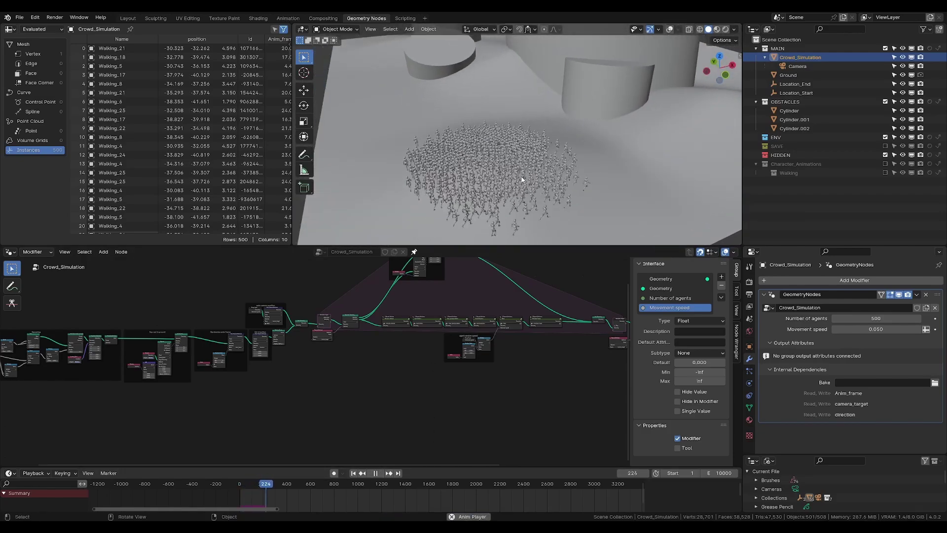
scroll(523, 122, up, 5)
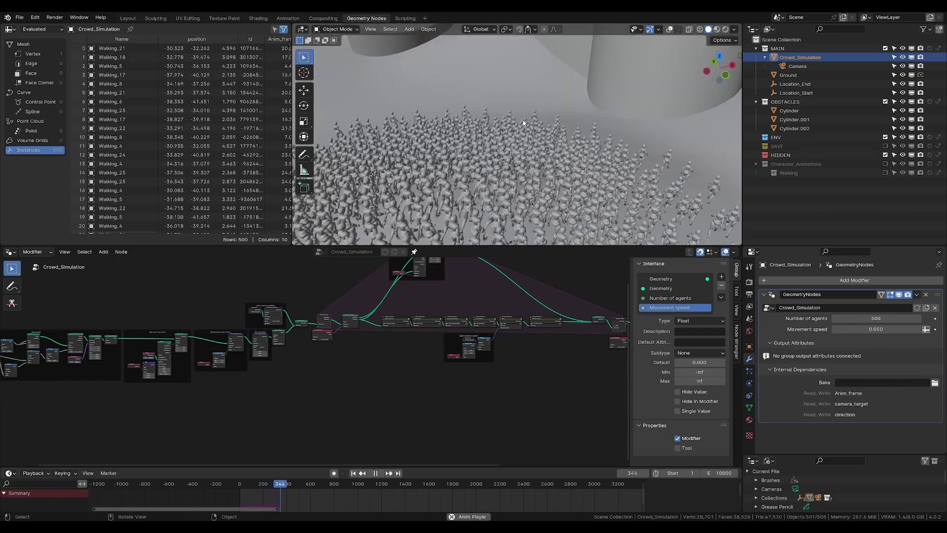
middle_drag(598, 105, 556, 131)
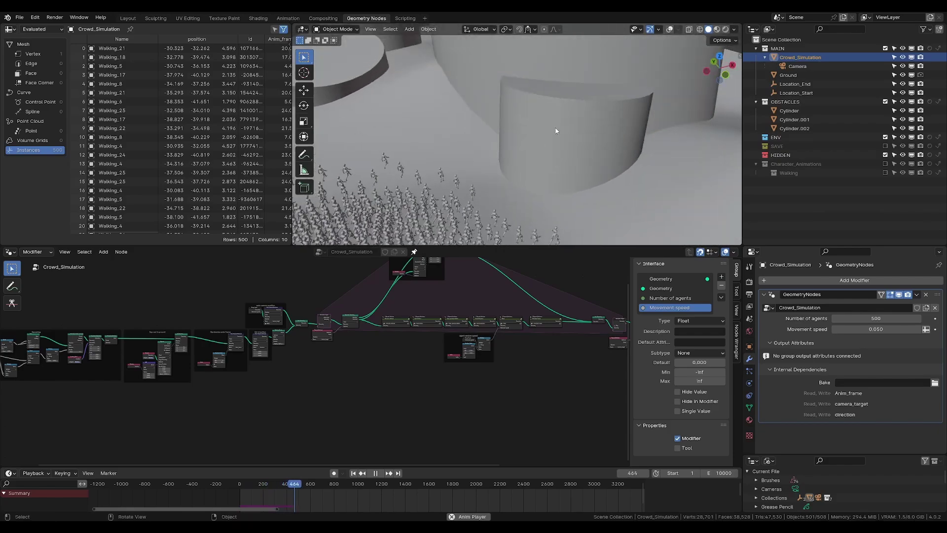
- Select Cylinder.002 and its OBSTACLES collection, and examine close up how the agents pass around the obstacle
click(556, 131)
scroll(557, 141, down, 2)
scroll(454, 165, up, 4)
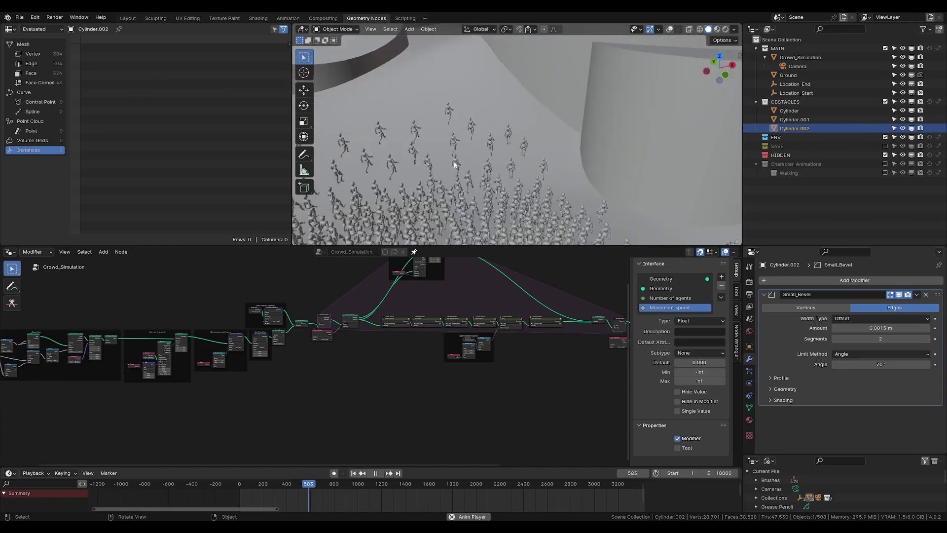
click(787, 102)
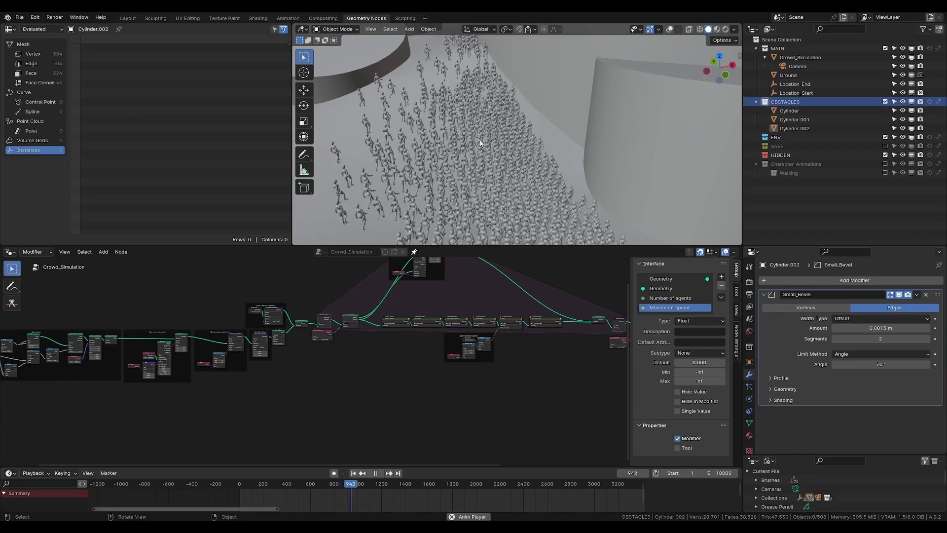
middle_drag(478, 144, 548, 150)
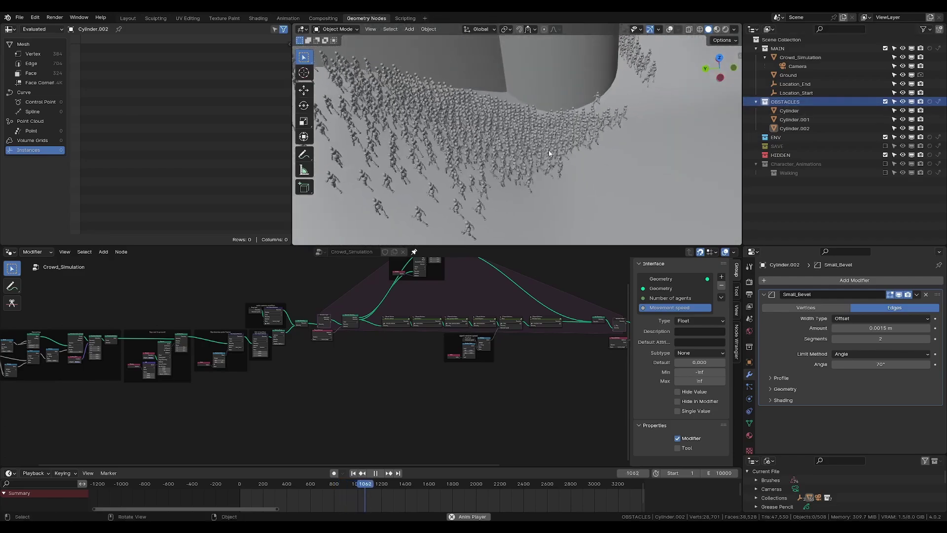
scroll(486, 111, up, 5)
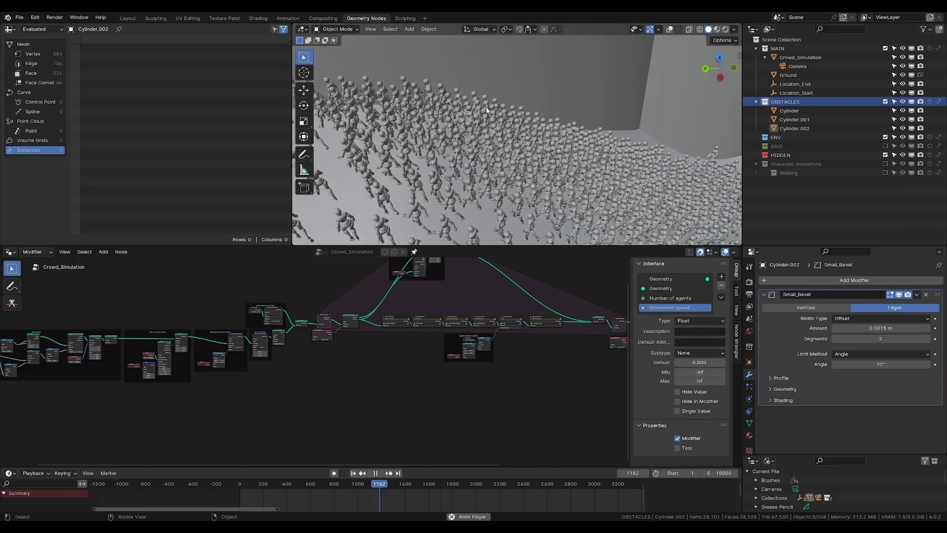
scroll(487, 110, up, 3)
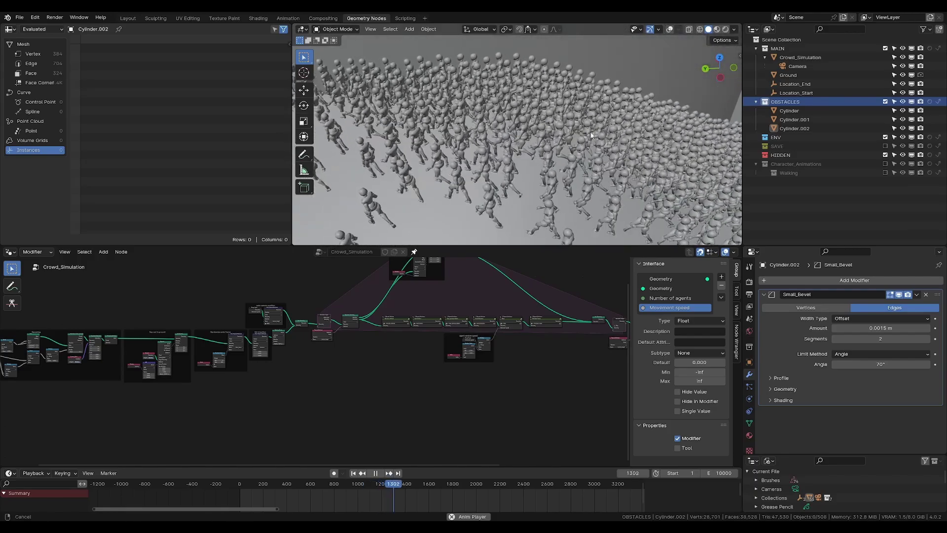
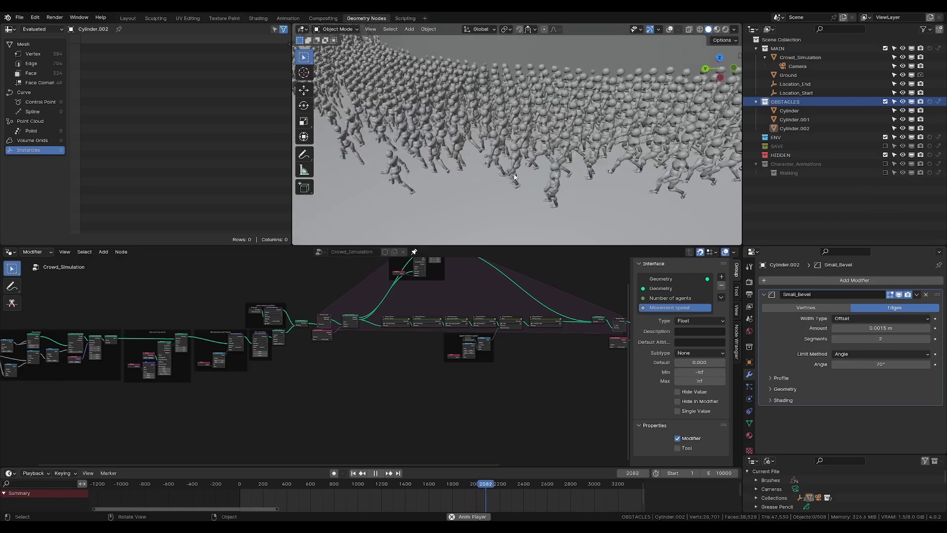
- Examine the running agents from several angles as they stream past the obstacle
middle_drag(512, 179, 537, 148)
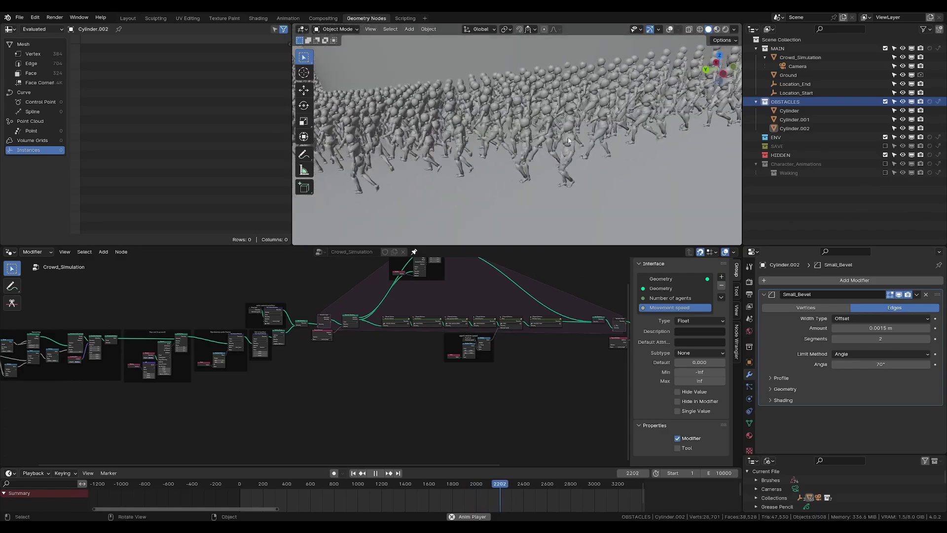
middle_drag(620, 108, 575, 102)
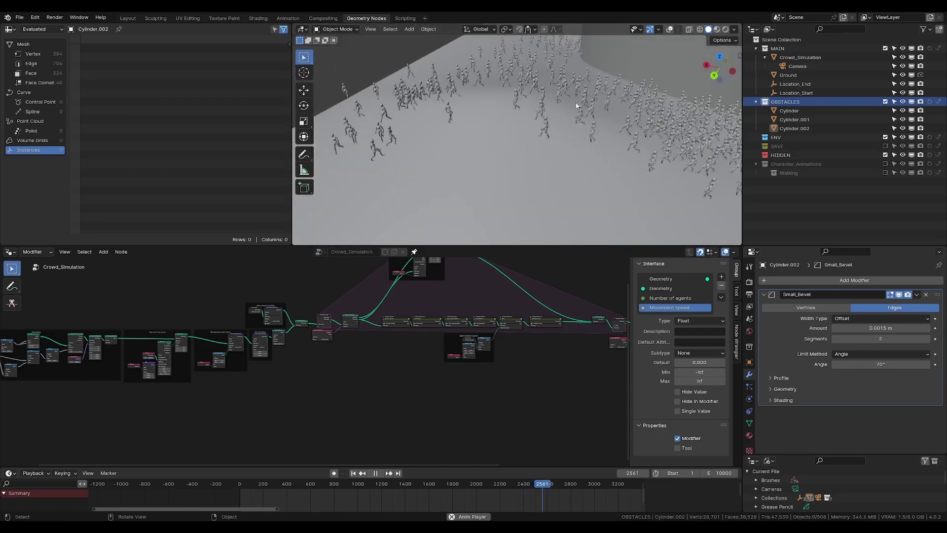
shift+middle_drag(498, 118, 580, 104)
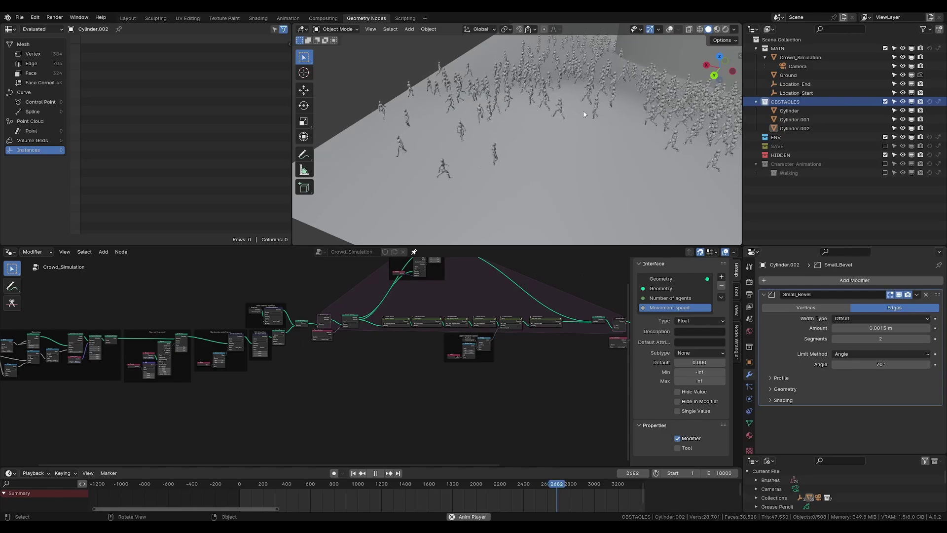
- Stop the playback, return the timeline to frame 1 and save the file, with the spawned crowd in view
click(377, 474)
click(354, 473)
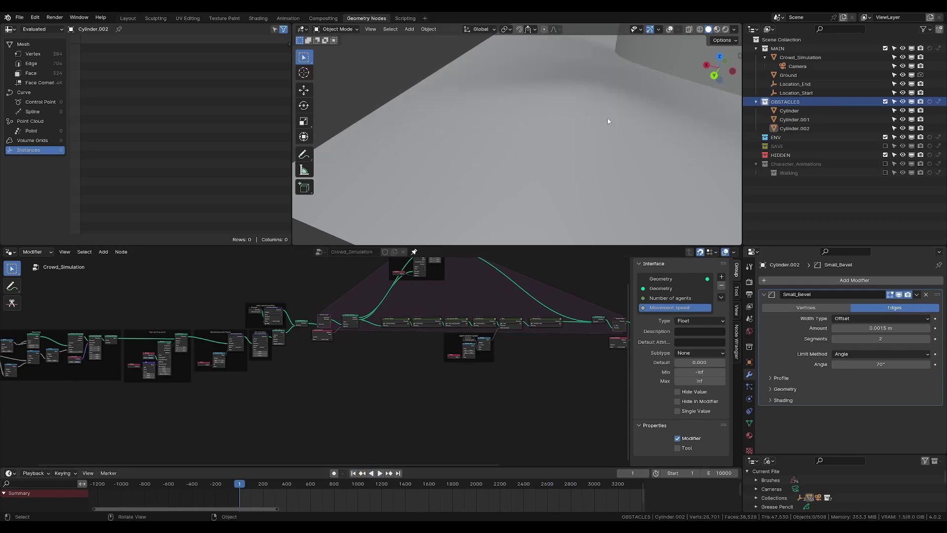
key(ctrl+s)
scroll(584, 134, down, 4)
shift+middle_drag(584, 131, 462, 135)
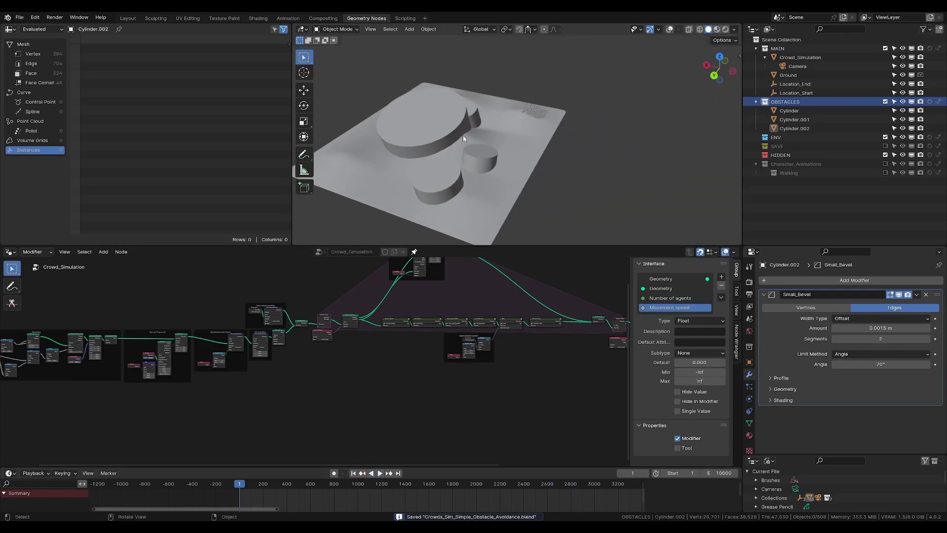
scroll(534, 108, up, 3)
shift+middle_drag(533, 109, 591, 129)
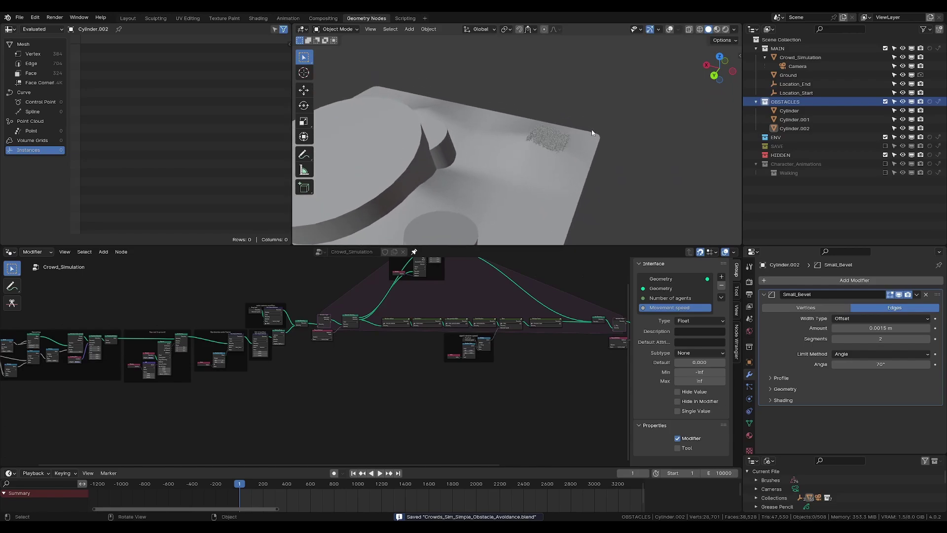
- Include the Walking collection in the view layer, enlarge the outliner to show its objects, and switch to the Layout workspace
click(883, 172)
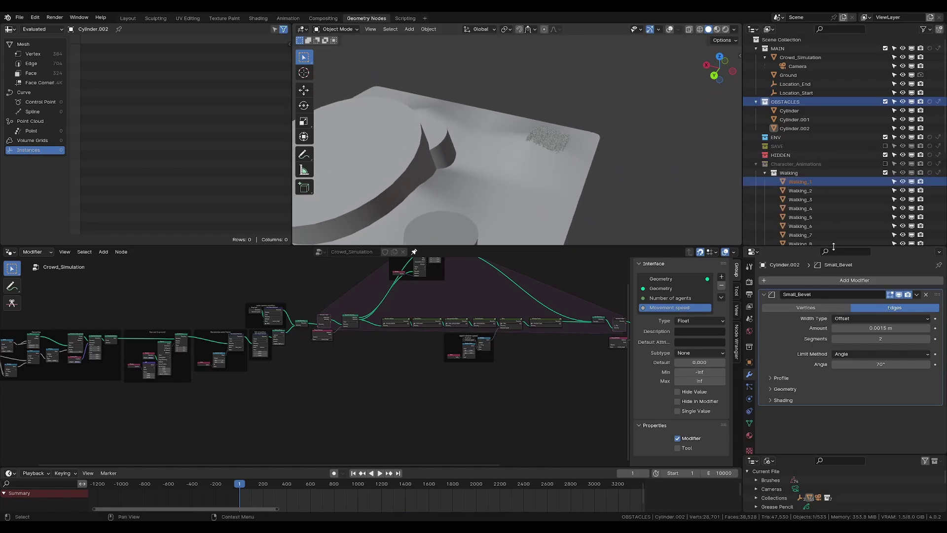
drag(834, 245, 834, 372)
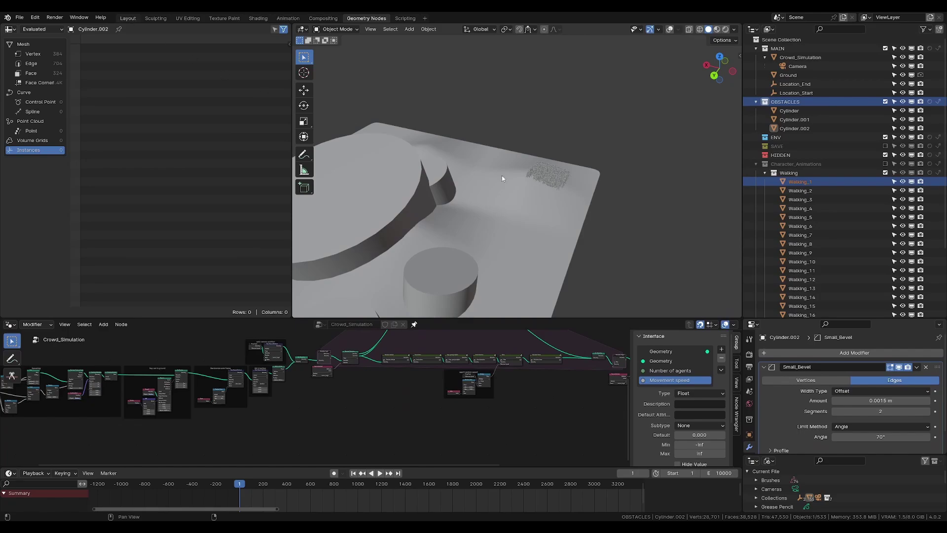
click(128, 18)
- Isolate Walking_1 through Walking_25 in local view and examine the stacked walking poses from several angles with nothing selected
click(839, 172)
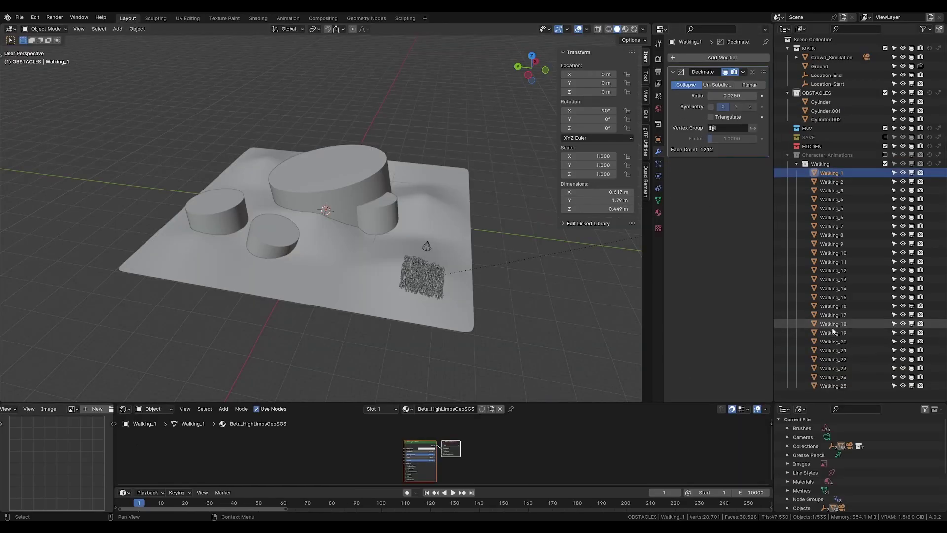
shift+click(846, 387)
key(KP_Divide)
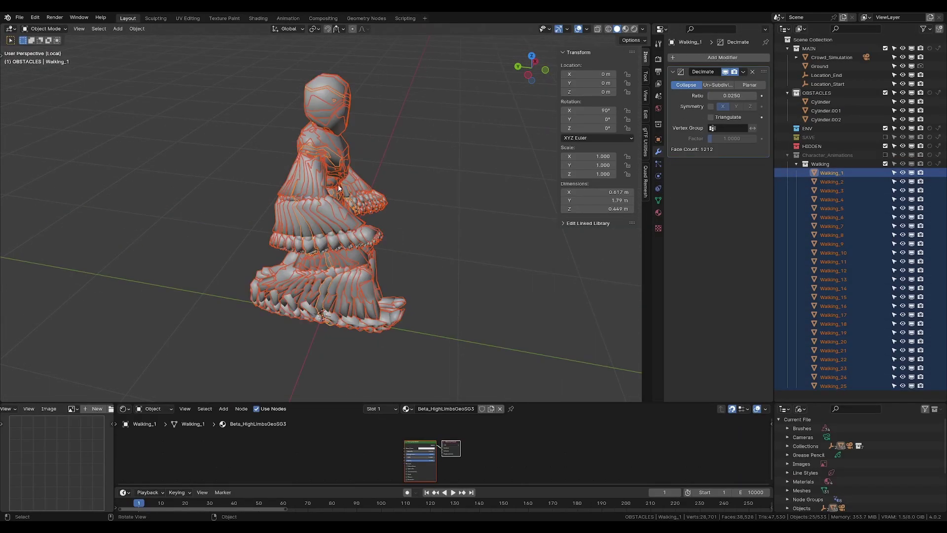
key(alt+a)
middle_drag(360, 168, 314, 141)
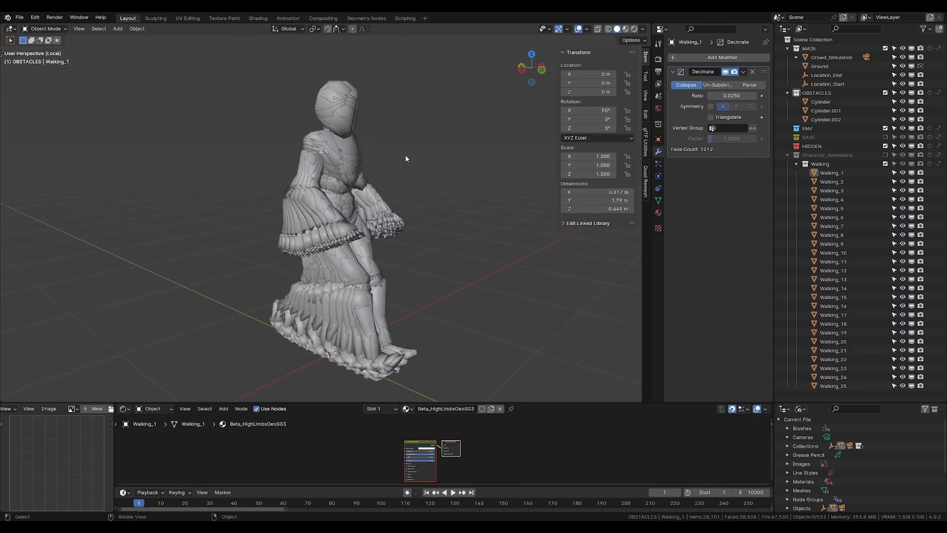
mouse_move(381, 165)
middle_down()
mouse_move(202, 162)
mouse_move(334, 173)
mouse_move(468, 164)
mouse_move(377, 182)
middle_up()
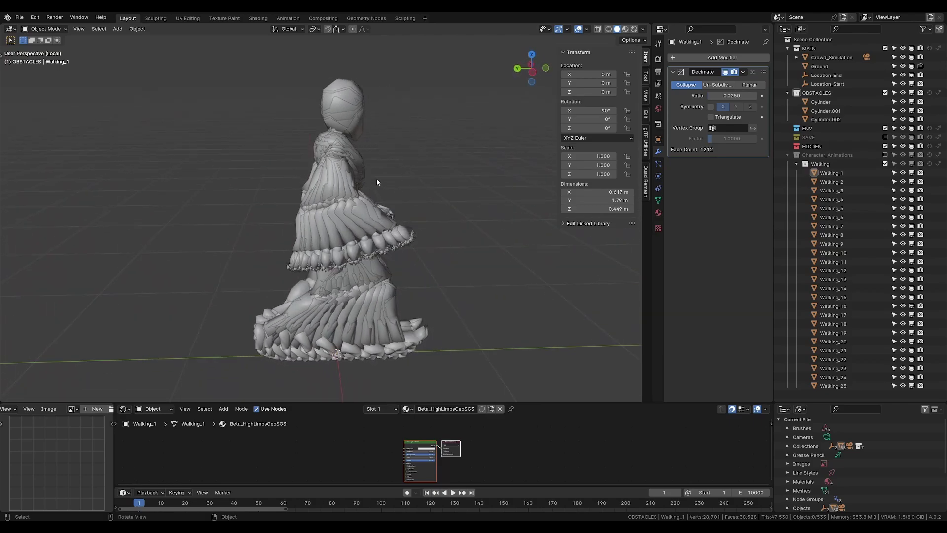
- Pull single Walking meshes out of the stack one at a time to examine their poses, cancelling each move
click(357, 221)
key(g)
right_click(518, 207)
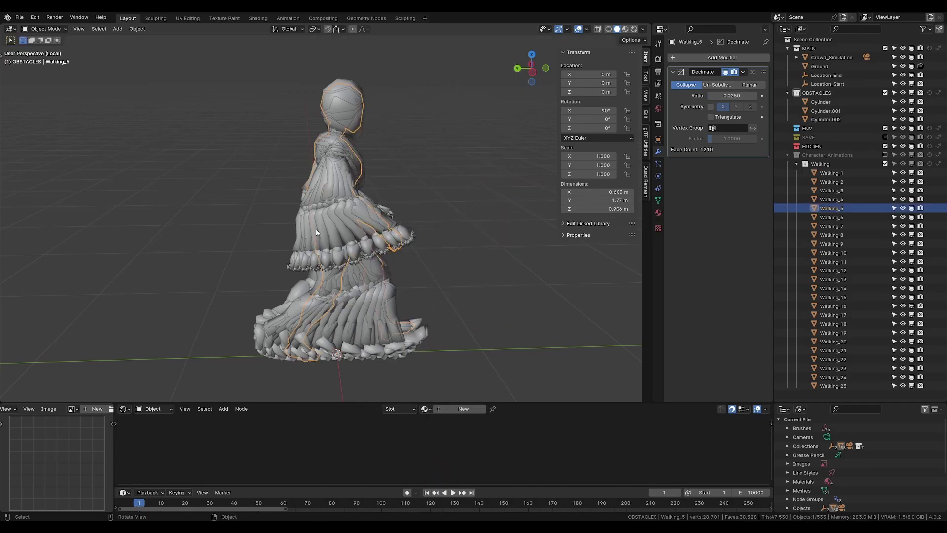
click(319, 228)
key(g)
key(Escape)
click(313, 231)
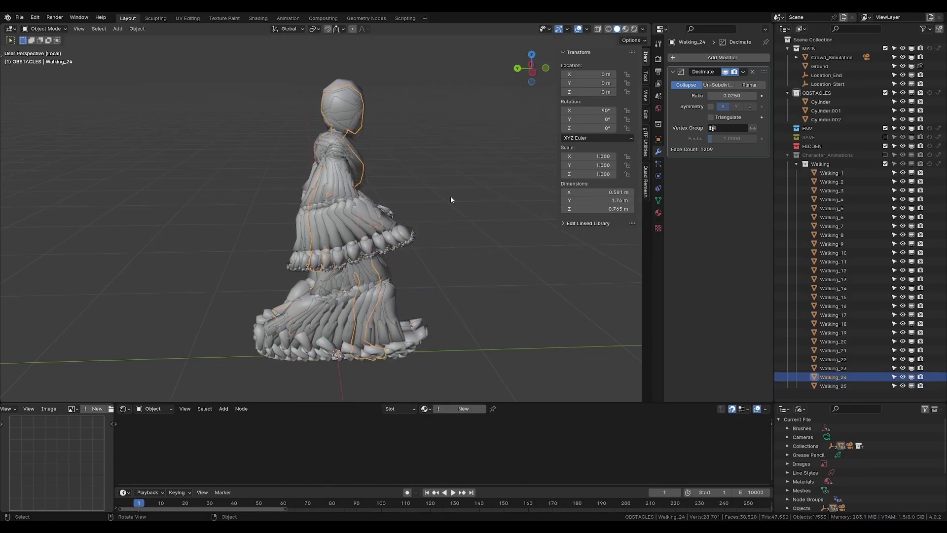
click(306, 236)
key(g)
key(Escape)
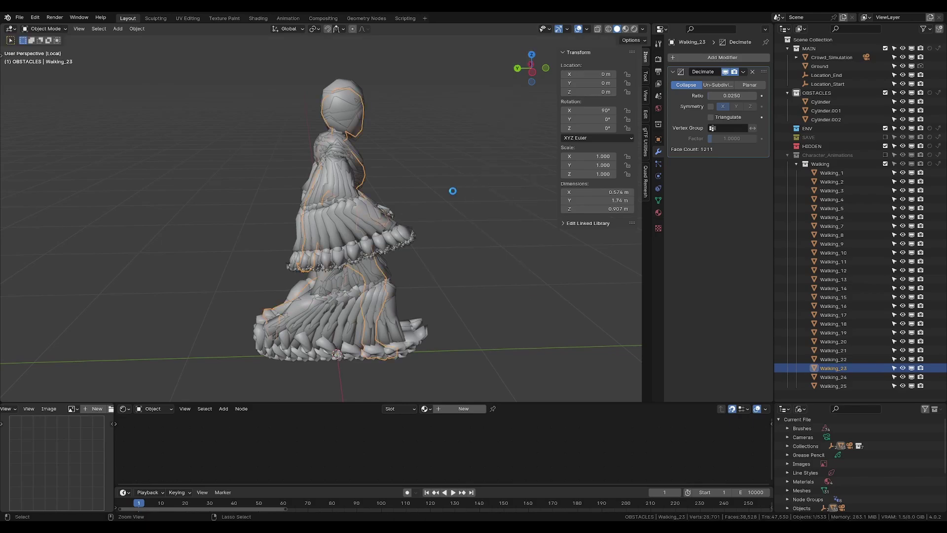
- Exclude the Walking collection from the view layer, save the file and leave local view
key(ctrl+s)
scroll(422, 172, down, 5)
middle_drag(418, 169, 493, 171)
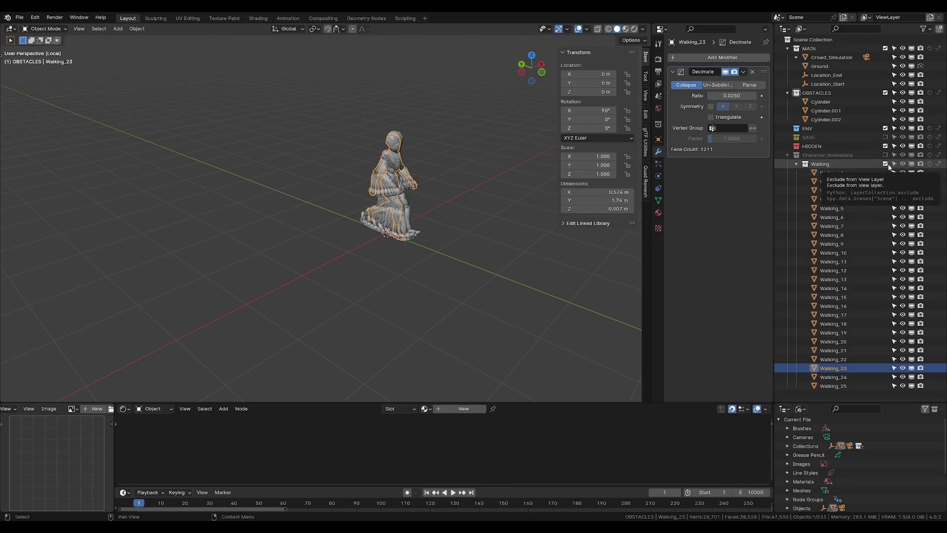
click(461, 158)
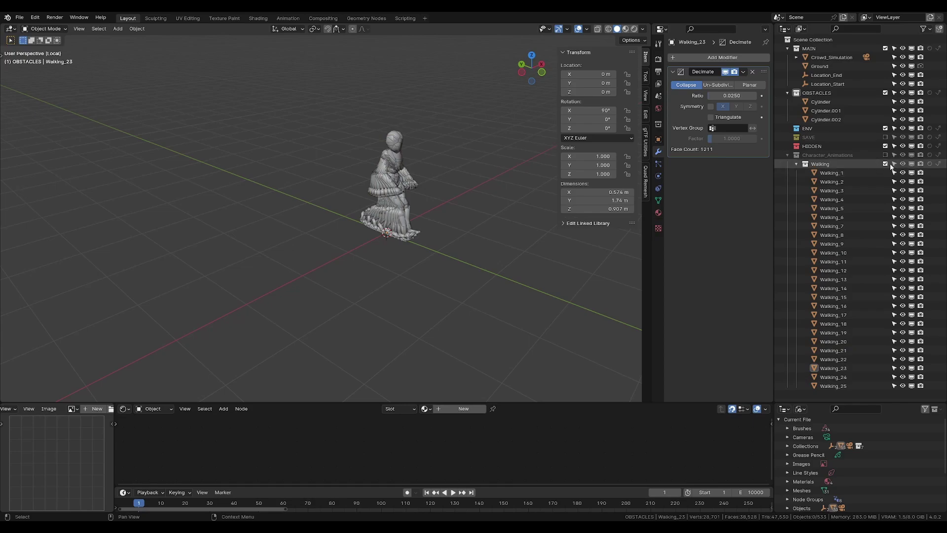
click(885, 164)
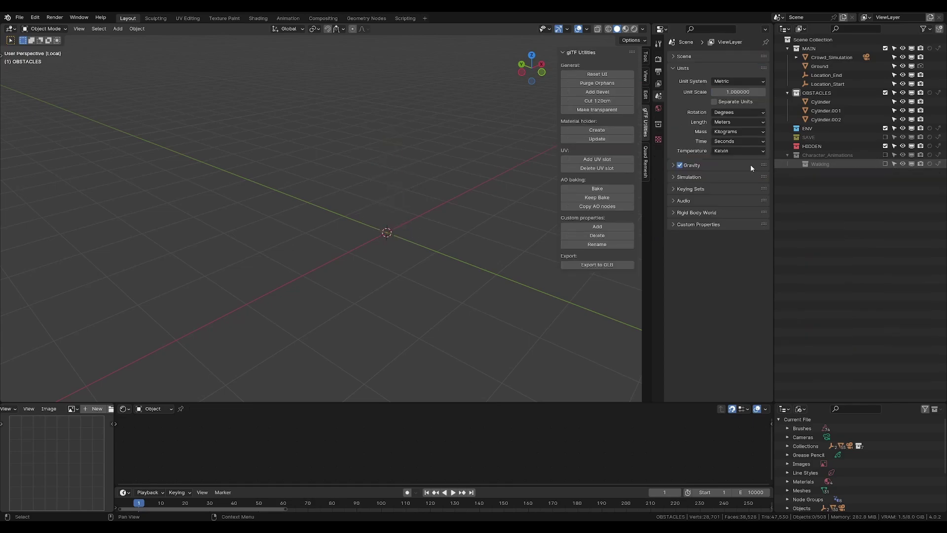
key(ctrl+s)
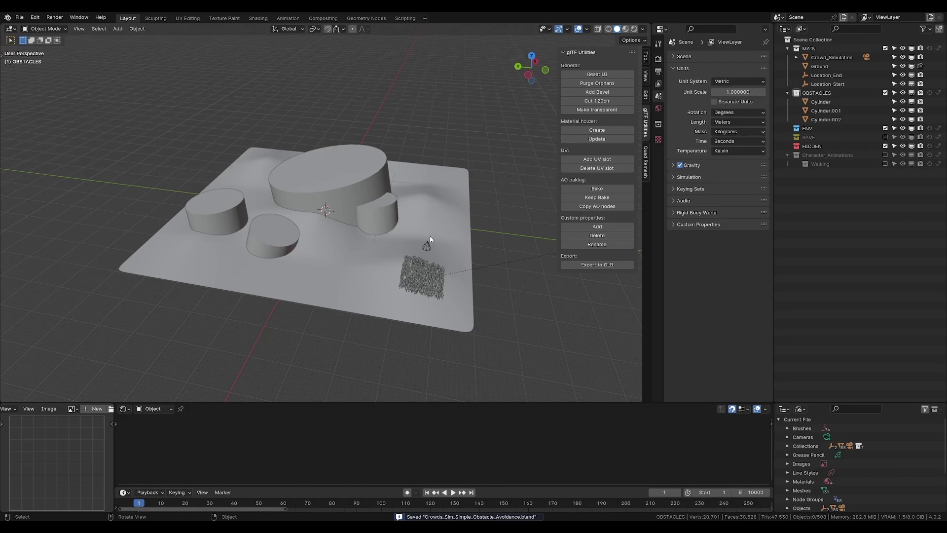
- Examine the spawned crowd up close in the full scene and save the file
scroll(425, 268, up, 4)
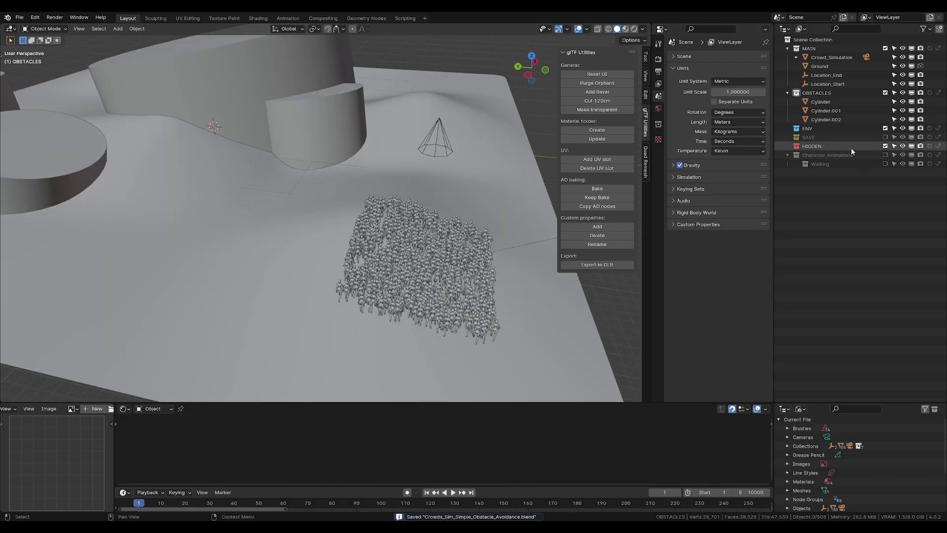
scroll(445, 225, up, 1)
scroll(445, 225, up, 3)
middle_drag(421, 254, 377, 237)
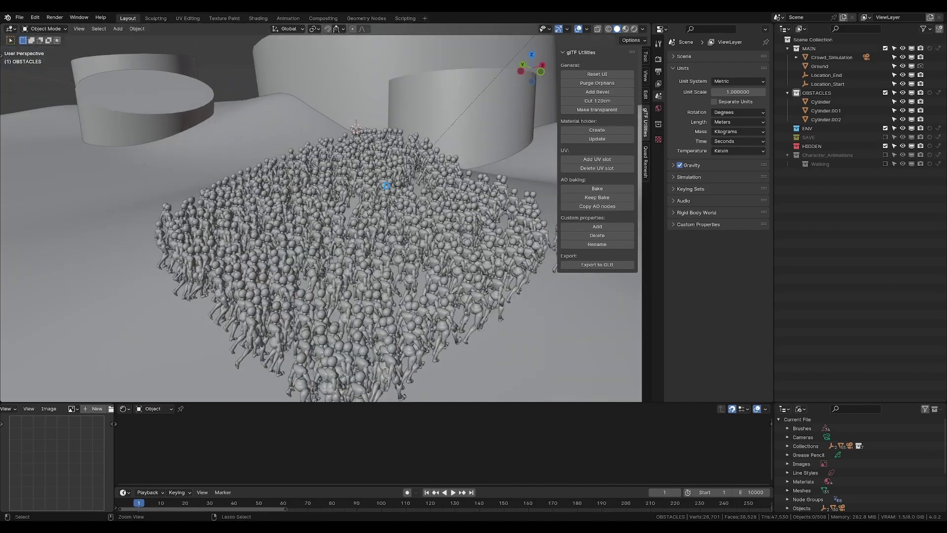
key(ctrl+s)
middle_drag(413, 196, 359, 18)
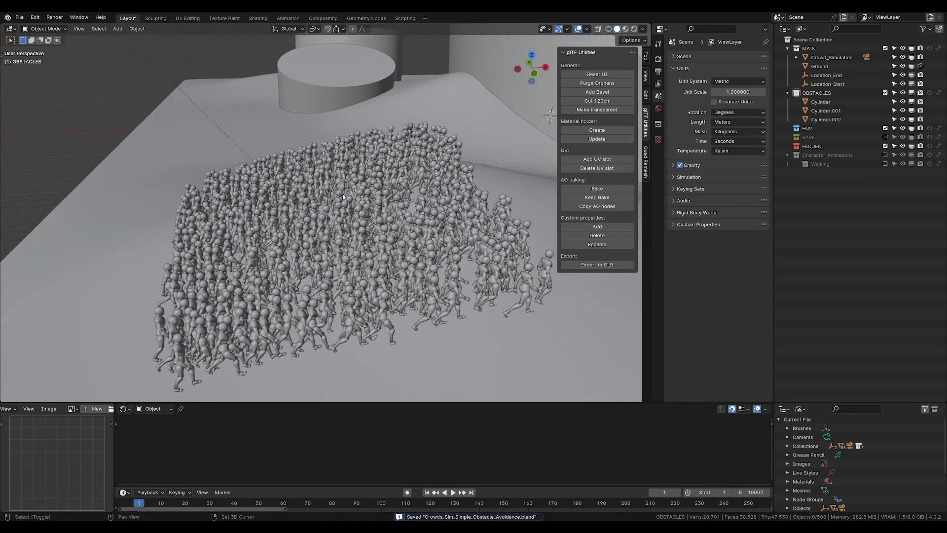
- Return to the Geometry Nodes workspace and select the Crowd_Simulation object to list its instances in the spreadsheet
click(366, 19)
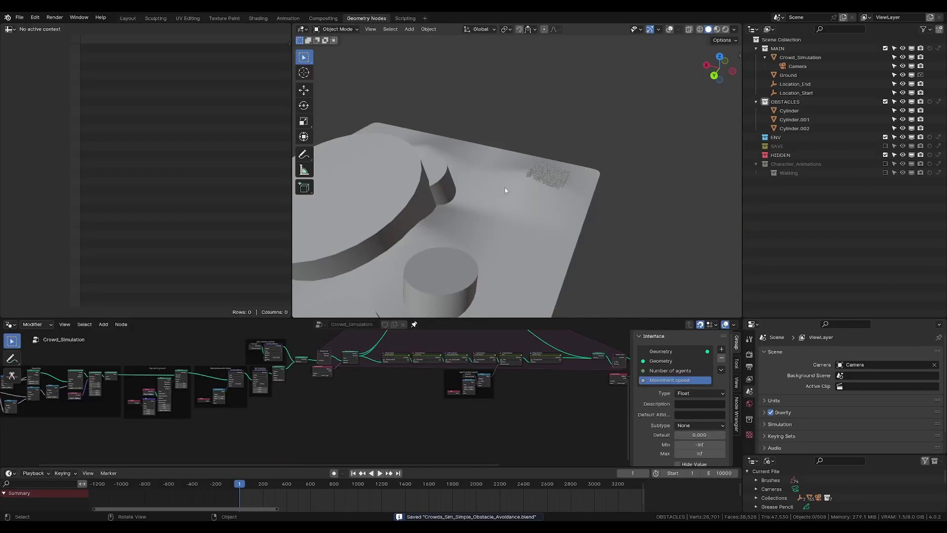
scroll(505, 188, up, 2)
click(556, 174)
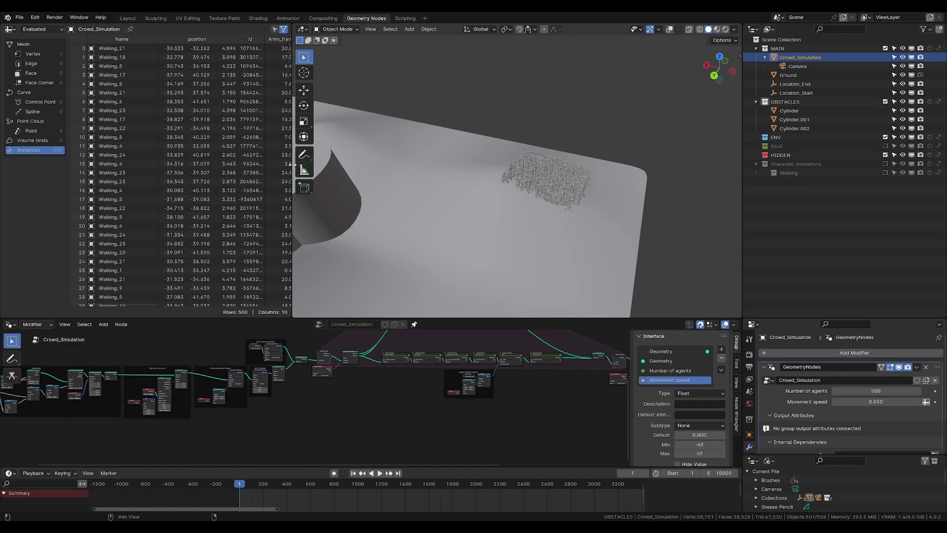
- Widen the 3D viewport, turn on its overlays, deselect the crowd and inspect the agents up close
drag(292, 168, 263, 169)
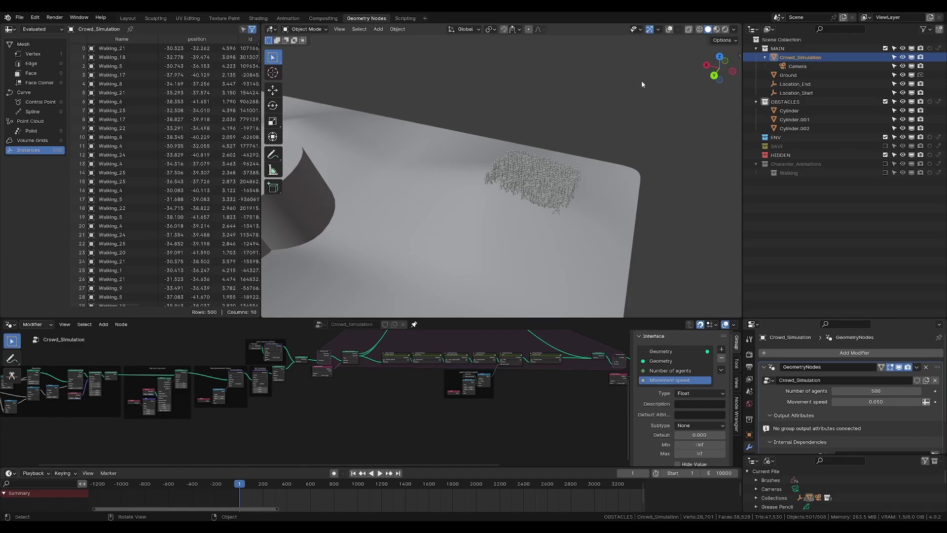
click(671, 30)
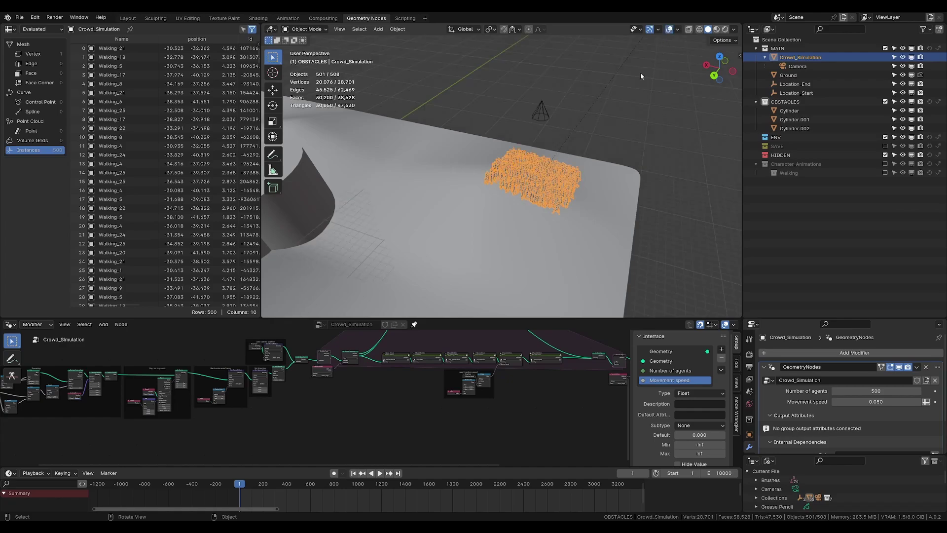
click(590, 100)
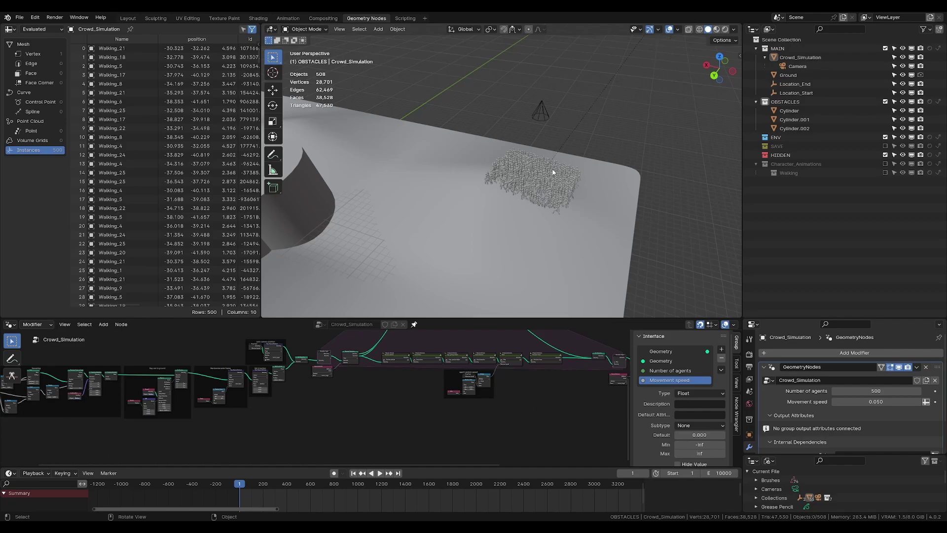
scroll(553, 172, up, 6)
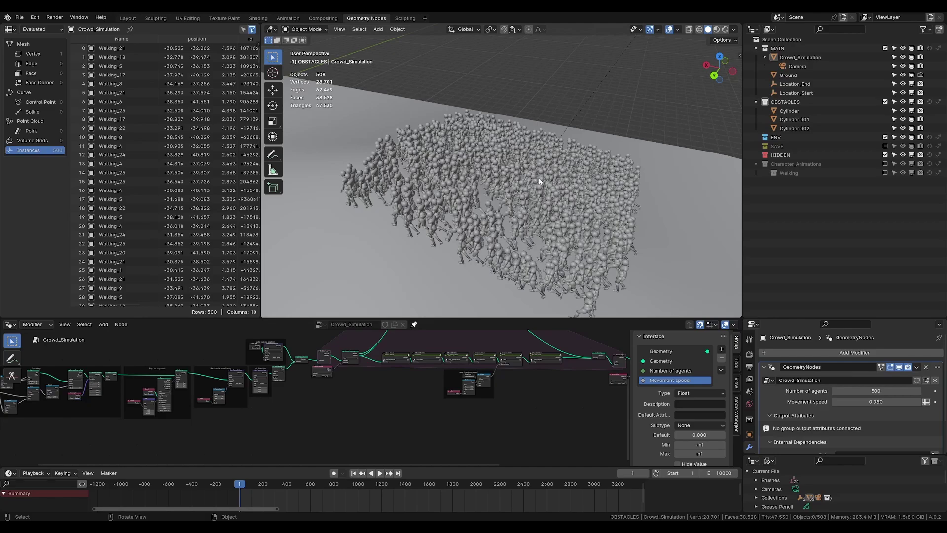
middle_drag(537, 176, 519, 249)
- Enlarge the node editor and examine the nodes in the Spawning frame of the Crowd_Simulation tree
drag(468, 317, 468, 252)
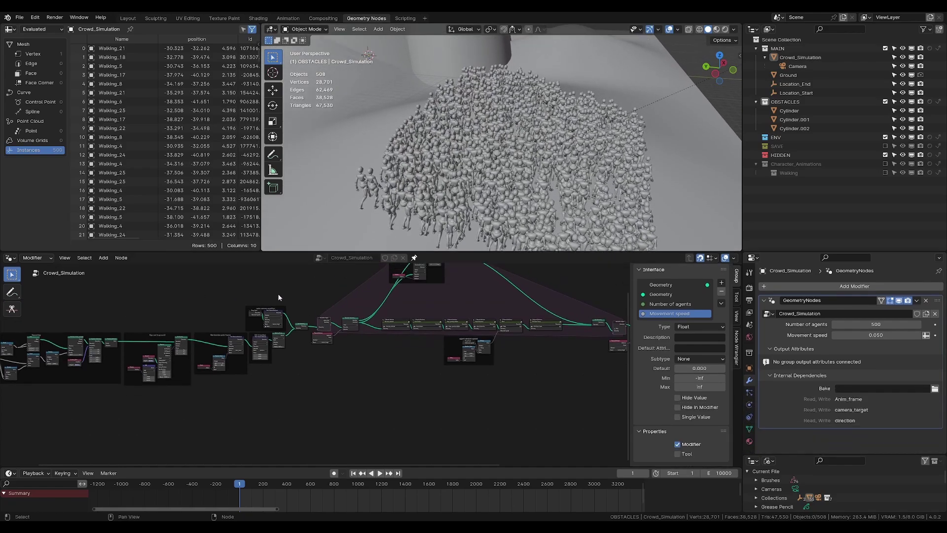
key(Home)
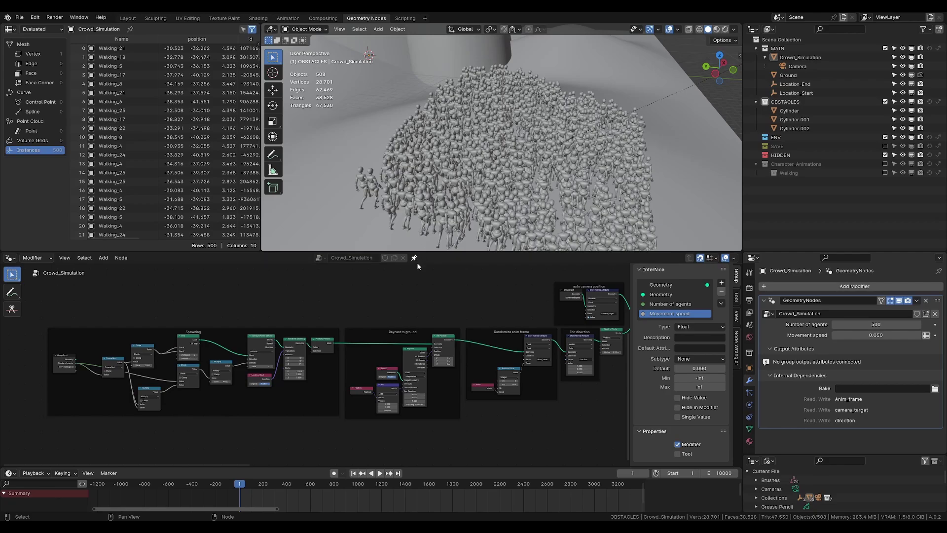
scroll(303, 287, up, 7)
middle_drag(168, 323, 257, 296)
scroll(275, 298, down, 10)
middle_drag(386, 266, 449, 306)
scroll(341, 325, up, 12)
middle_drag(396, 336, 357, 273)
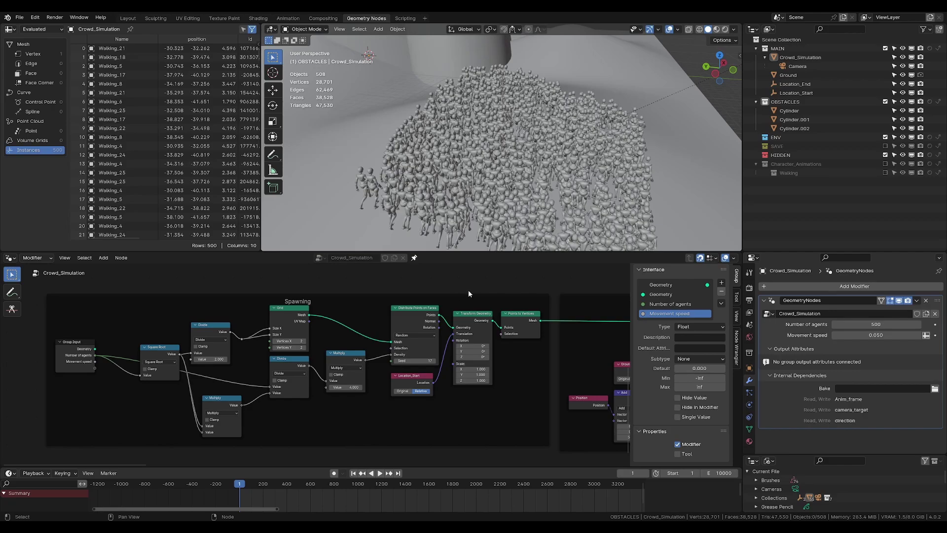
drag(34, 285, 538, 462)
click(536, 307)
- Preview the output of the Points to Vertices node in the 3D viewport and examine the spawned points
scroll(523, 292, up, 1)
middle_drag(522, 291, 449, 296)
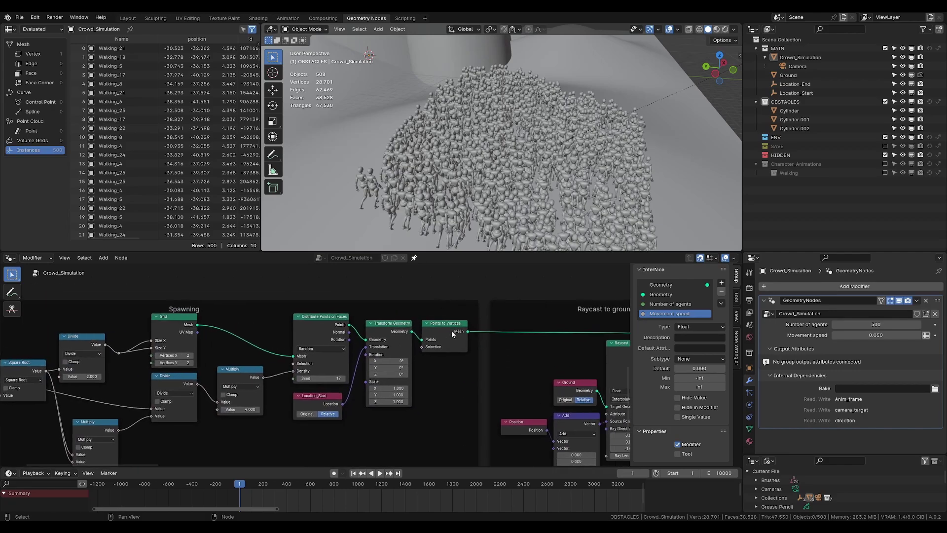
alt+shift+click(451, 330)
scroll(474, 209, down, 6)
middle_drag(475, 210, 557, 148)
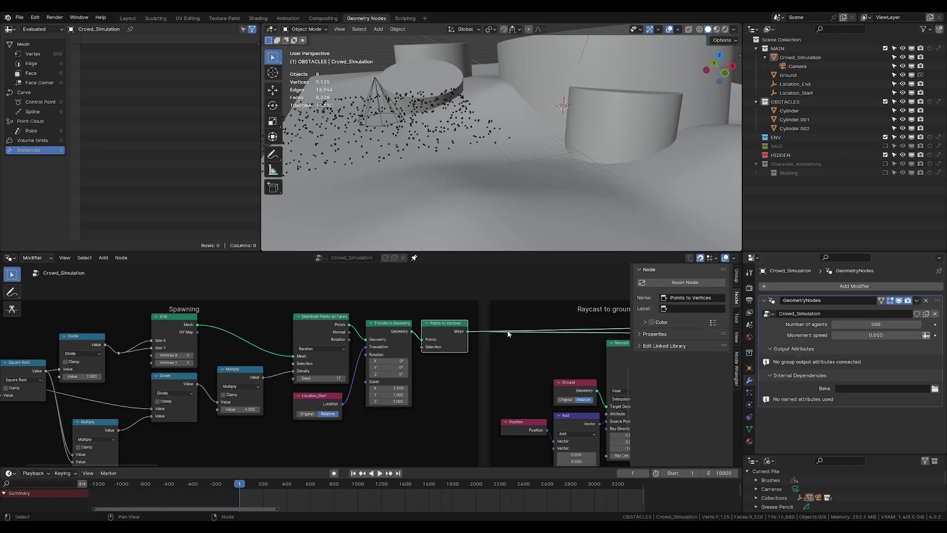
- Preview the output of the Set Position node in the Raycast to ground frame and examine the points on the ground
scroll(508, 330, down, 1)
scroll(430, 156, down, 1)
middle_drag(534, 298, 262, 296)
scroll(294, 304, down, 1)
scroll(294, 305, up, 1)
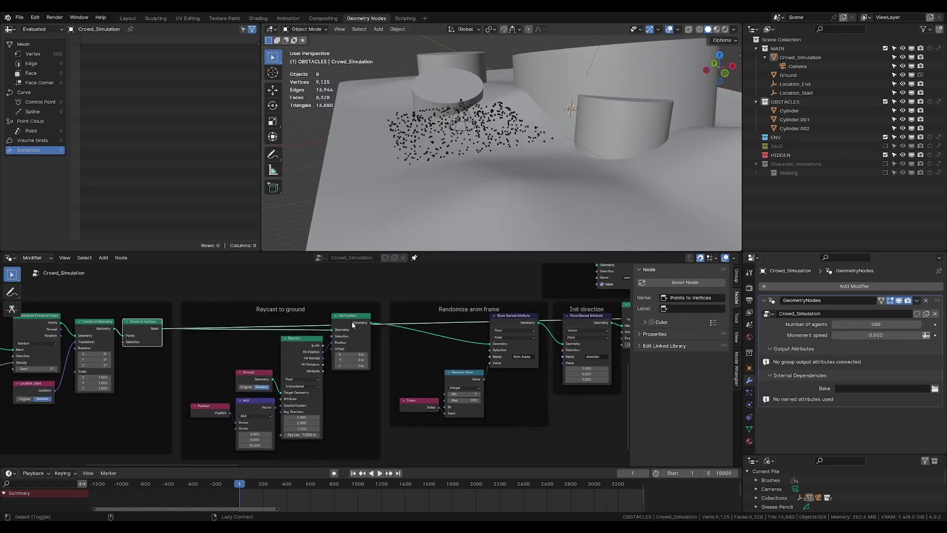
alt+shift+click(353, 324)
shift+middle_drag(468, 219, 444, 181)
middle_drag(488, 319, 368, 319)
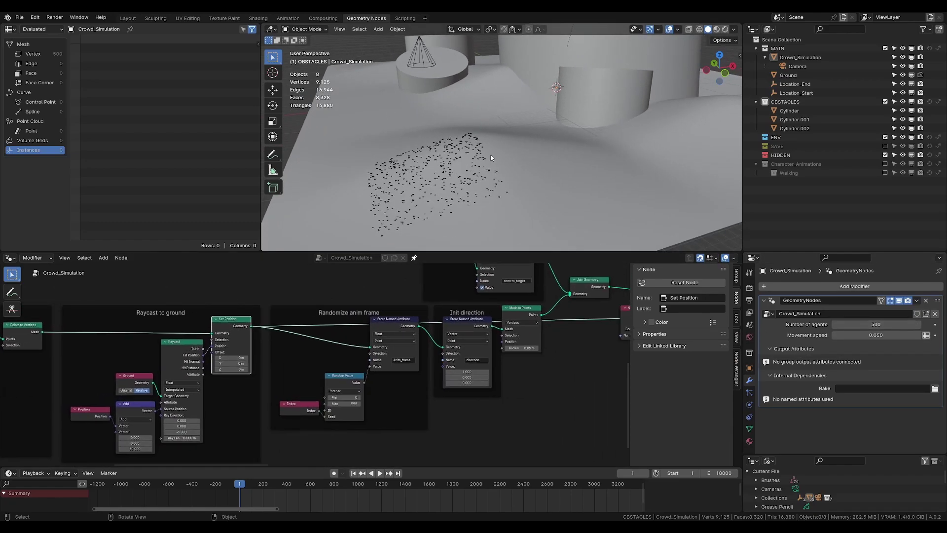
- Select the auto camera position frame in the Crowd_Simulation tree and examine its nodes
middle_drag(431, 298, 250, 334)
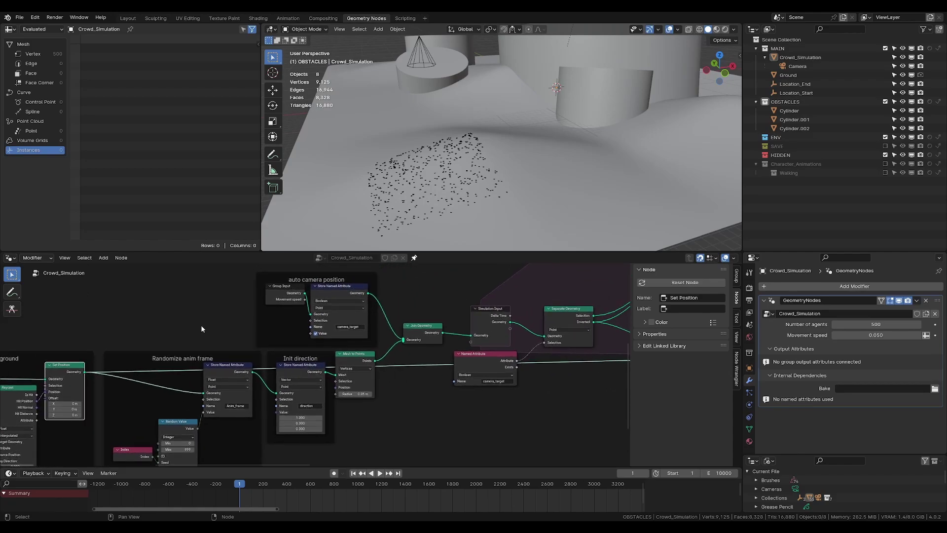
middle_drag(371, 275, 344, 336)
mouse_move(300, 336)
mouse_down()
mouse_move(292, 309)
mouse_move(299, 337)
mouse_up()
scroll(290, 312, up, 2)
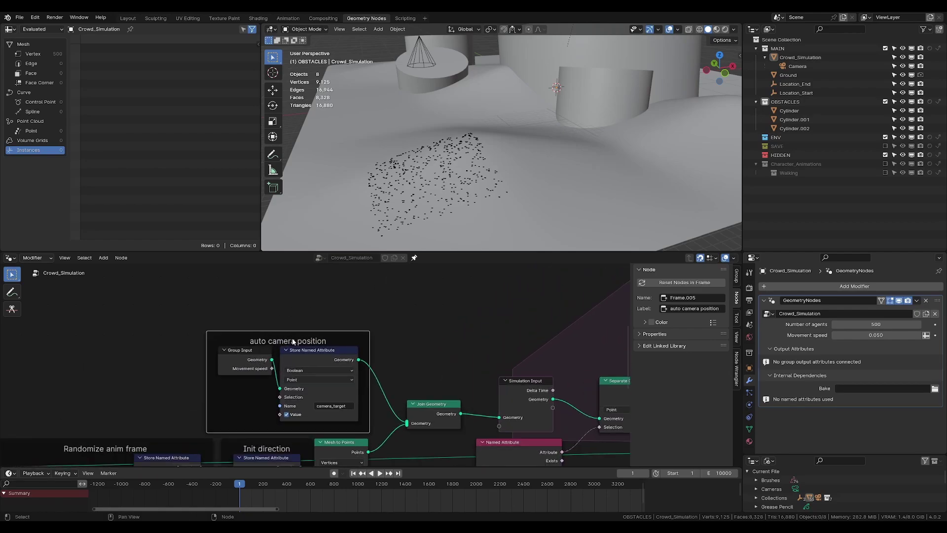
- Inspect the Crowd_Simulation object's base mesh in Edit Mode, with its vertex deselected
click(796, 58)
key(Tab)
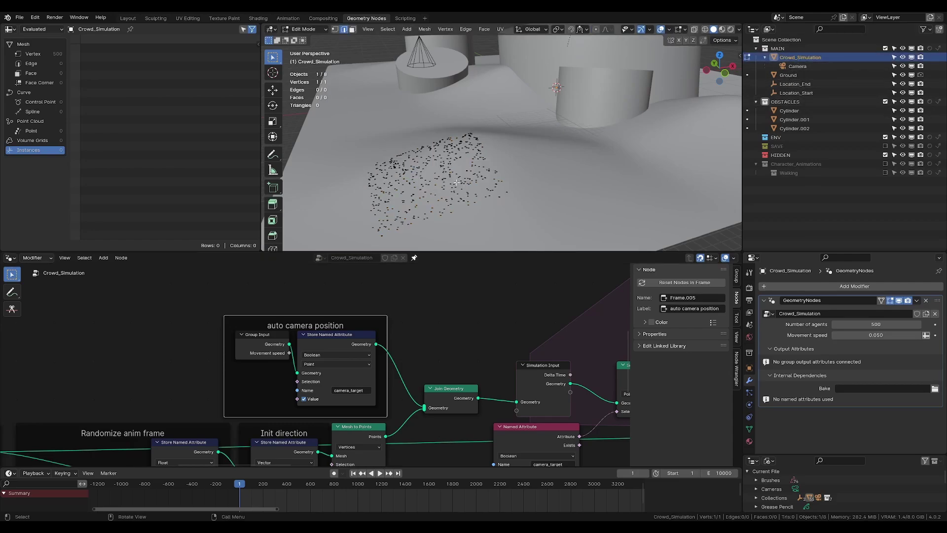
scroll(456, 182, down, 5)
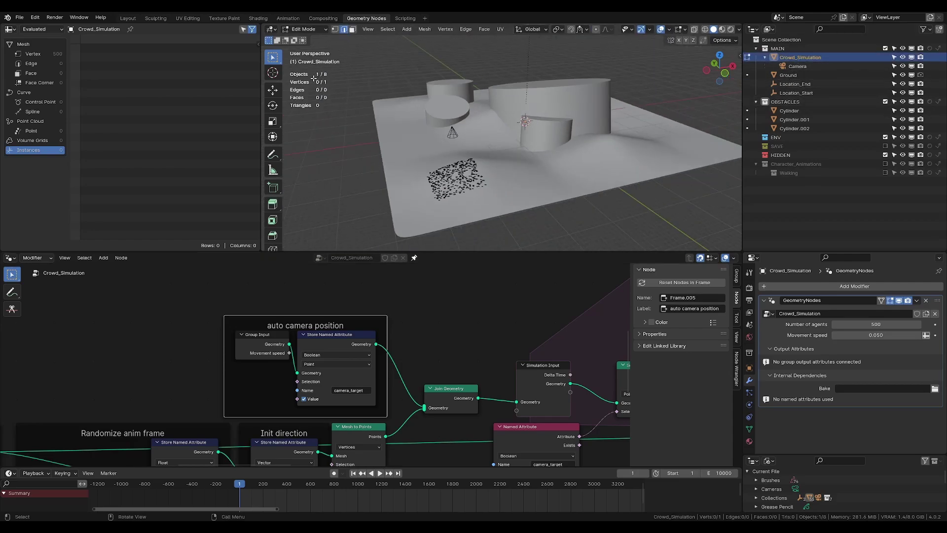
key(a)
key(alt+a)
- Circle the Crowd_Simulation object's vertex with a freehand annotation in the 3D viewport, then restore the selection tool
click(273, 154)
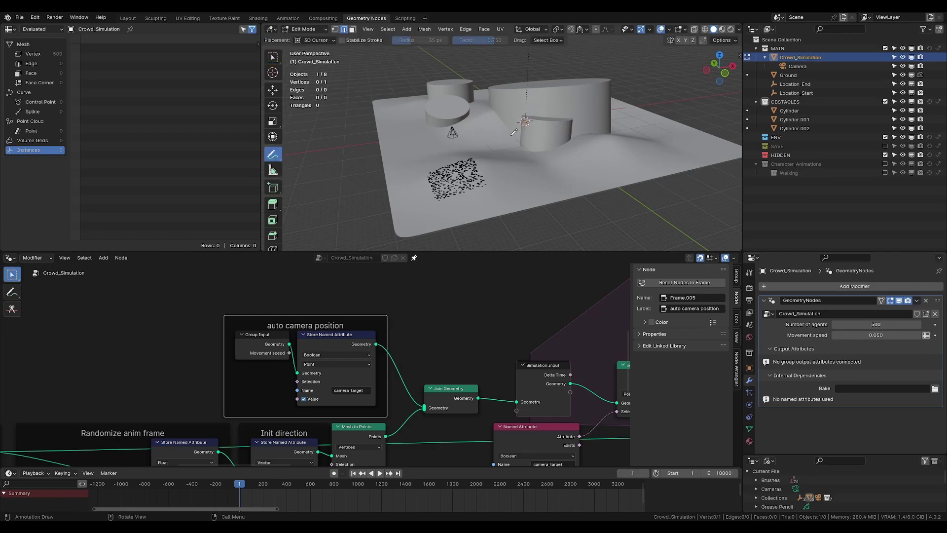
drag(530, 101, 537, 105)
click(272, 57)
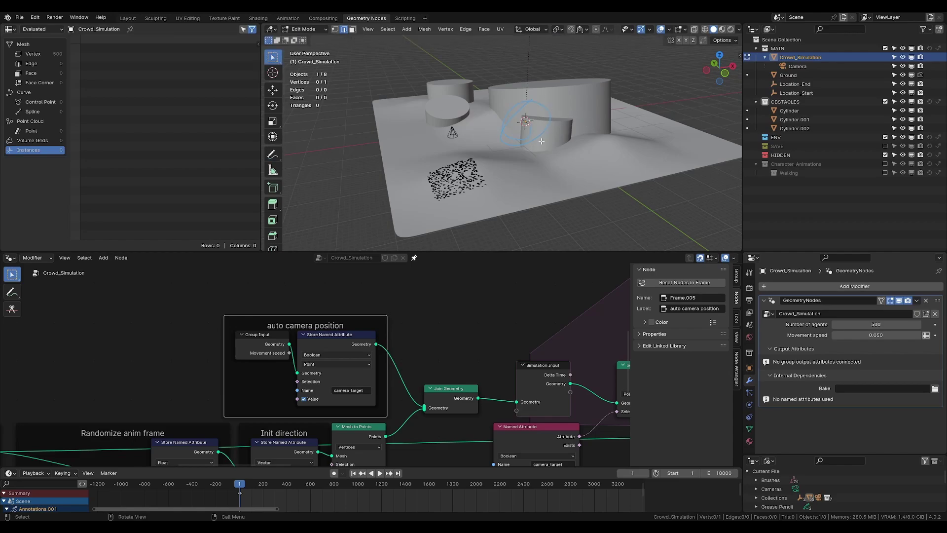
- Return the Crowd_Simulation object to Object Mode and save the file
scroll(493, 173, up, 3)
shift+middle_drag(493, 173, 535, 154)
scroll(444, 119, up, 3)
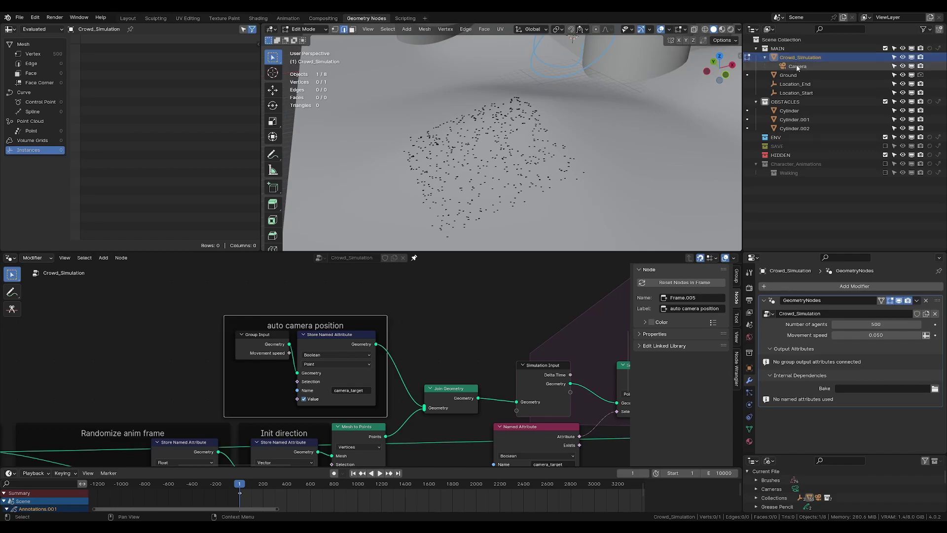
key(Tab)
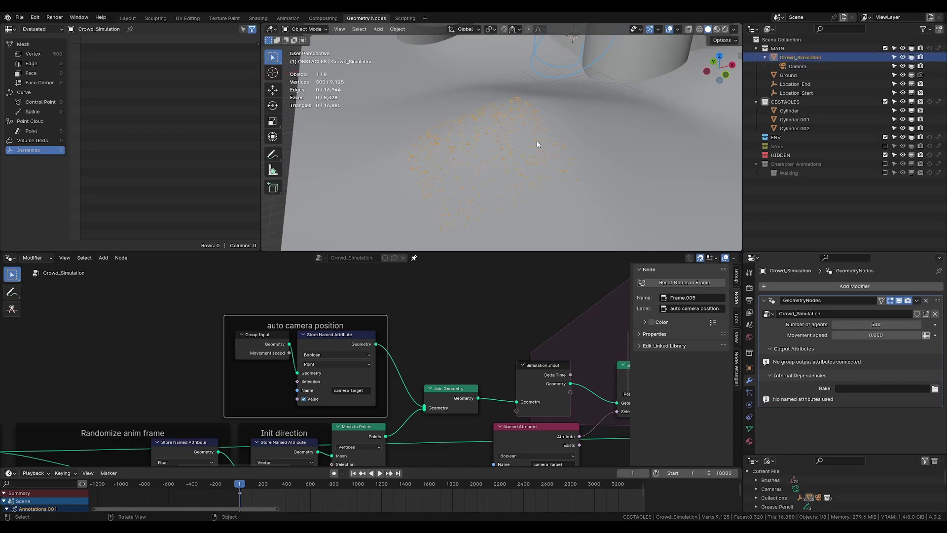
middle_drag(515, 150, 512, 140)
scroll(434, 342, down, 4)
middle_drag(434, 343, 316, 331)
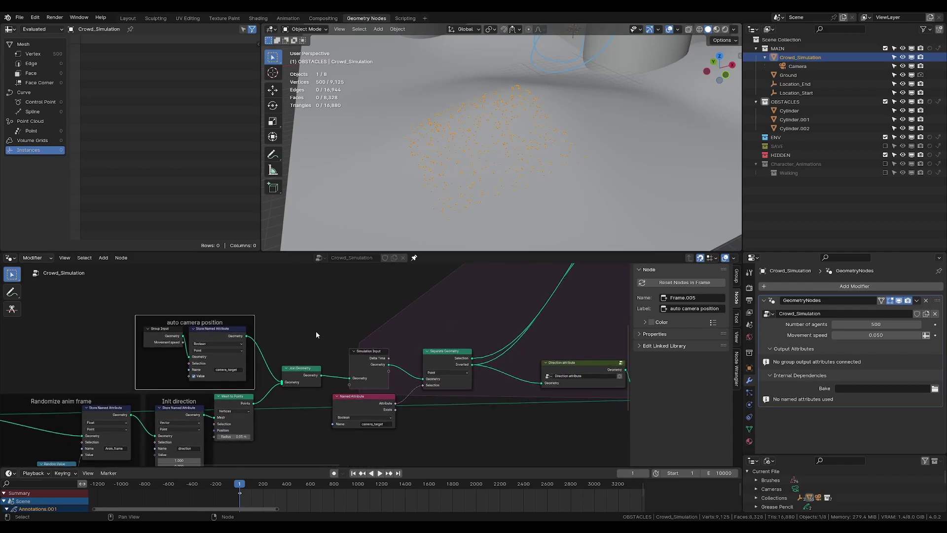
key(ctrl+s)
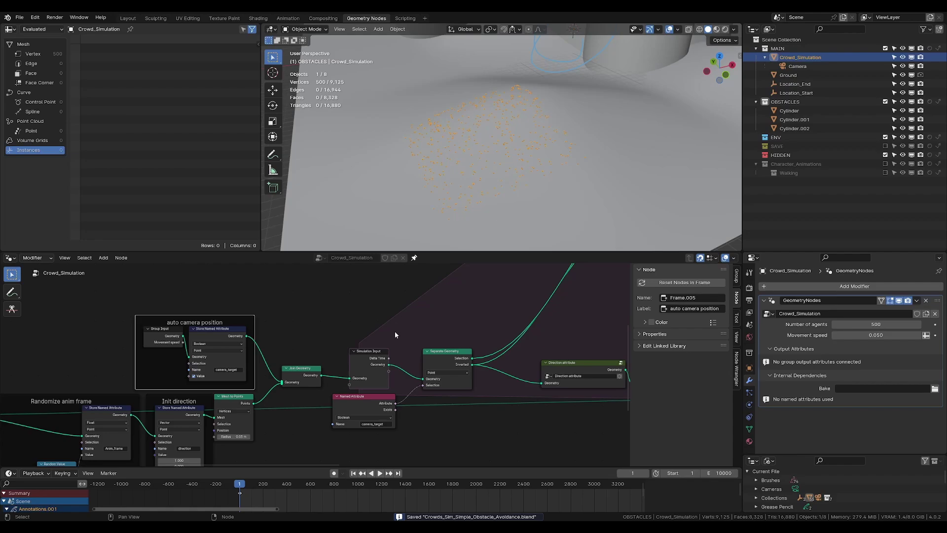
- Examine how the Simulation Input and the camera_target attribute feed the Separate Geometry node inside the simulation zone
scroll(394, 335, up, 1)
middle_drag(398, 338, 341, 305)
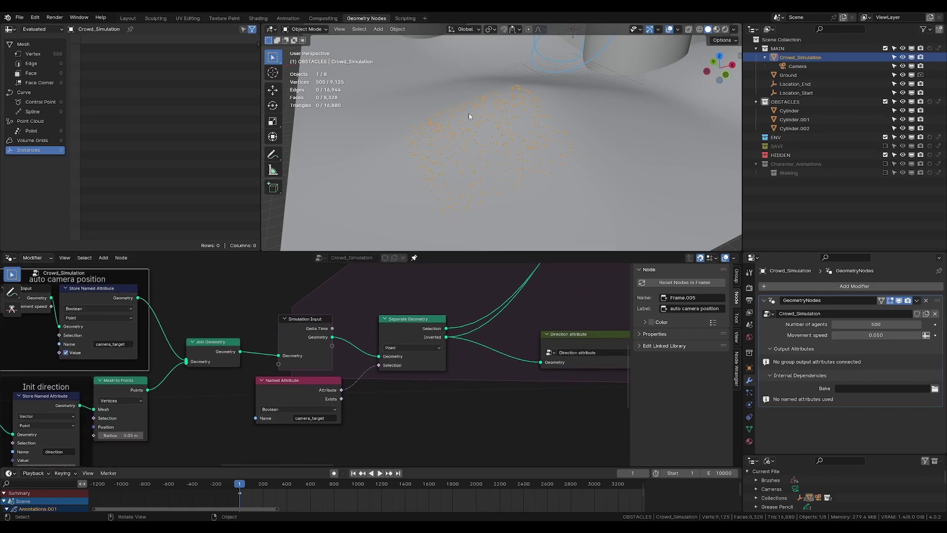
scroll(358, 317, up, 1)
middle_drag(360, 315, 318, 321)
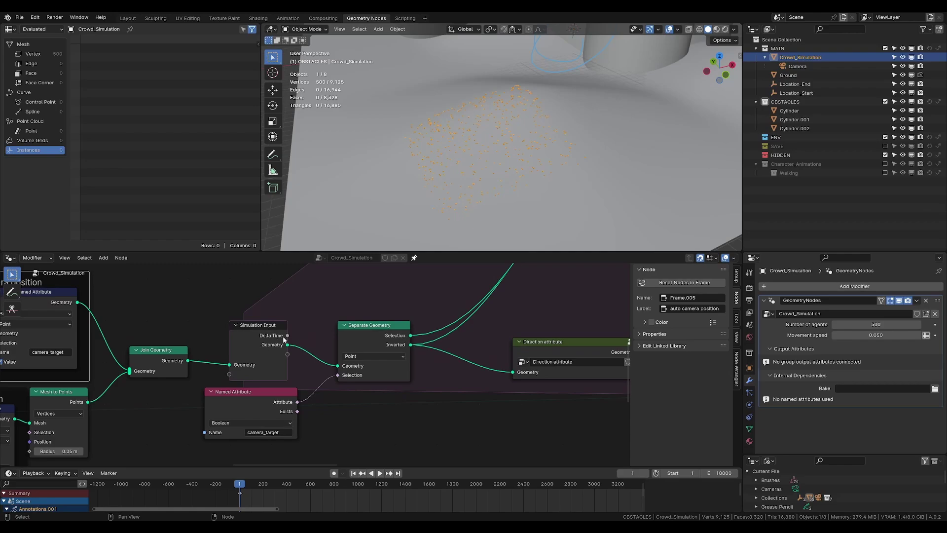
scroll(282, 362, down, 6)
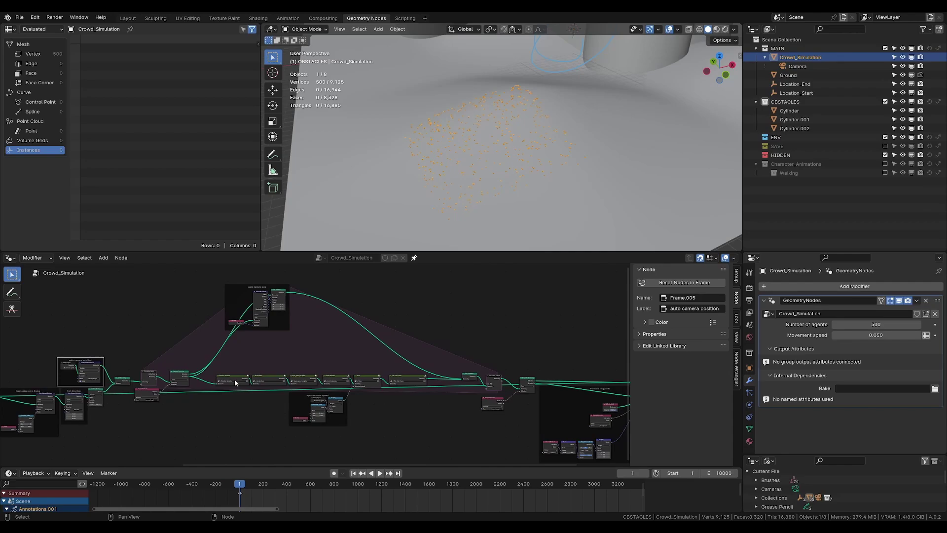
scroll(194, 312, up, 4)
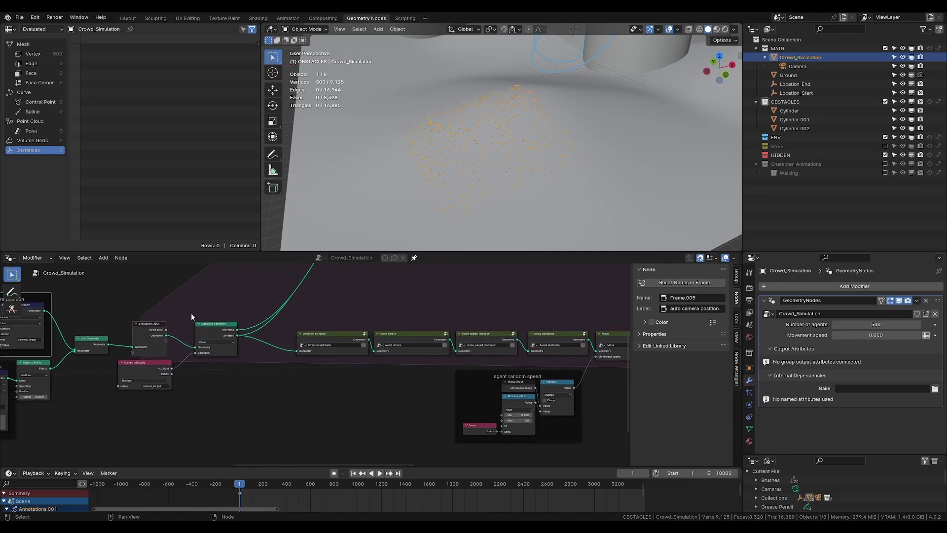
scroll(192, 314, up, 2)
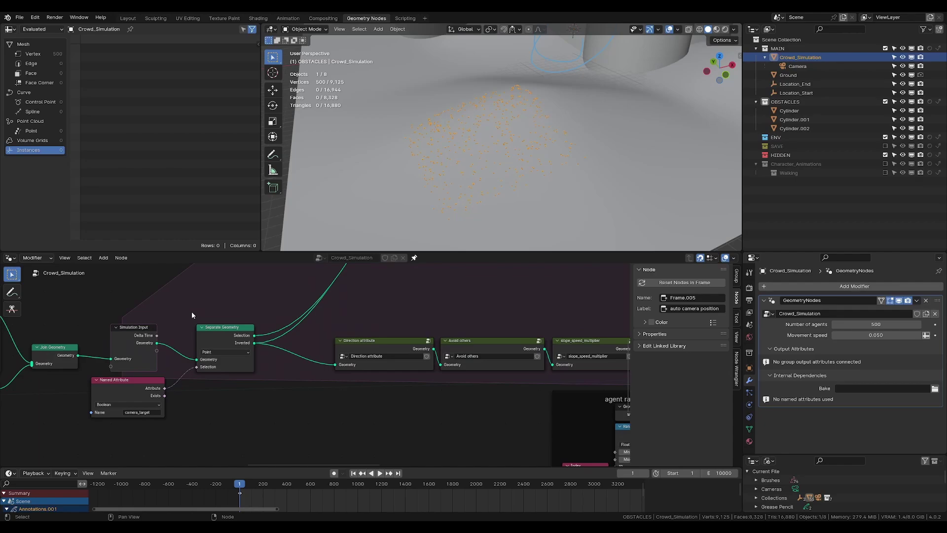
middle_drag(235, 304, 199, 310)
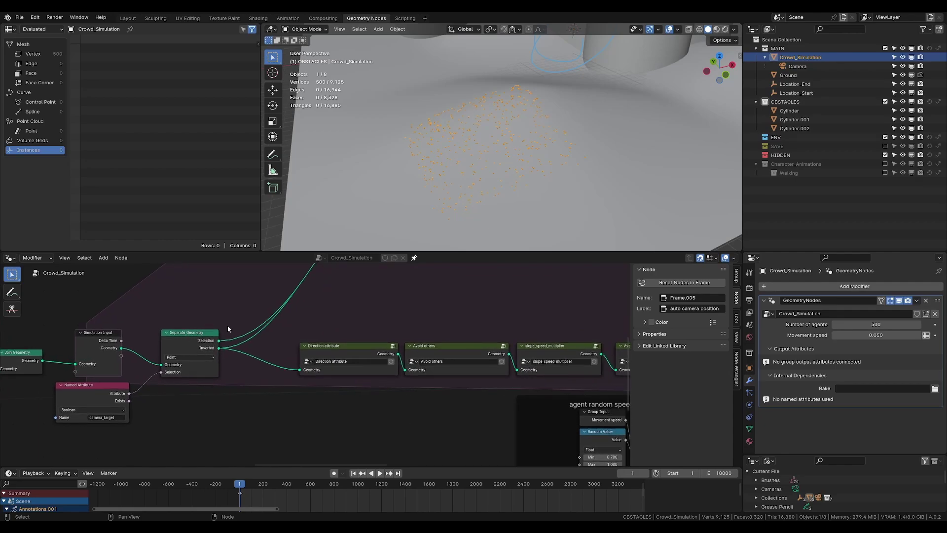
middle_drag(195, 343, 196, 328)
- Examine the chain of group nodes in the simulation zone and select the Direction attribute group
scroll(270, 341, up, 3)
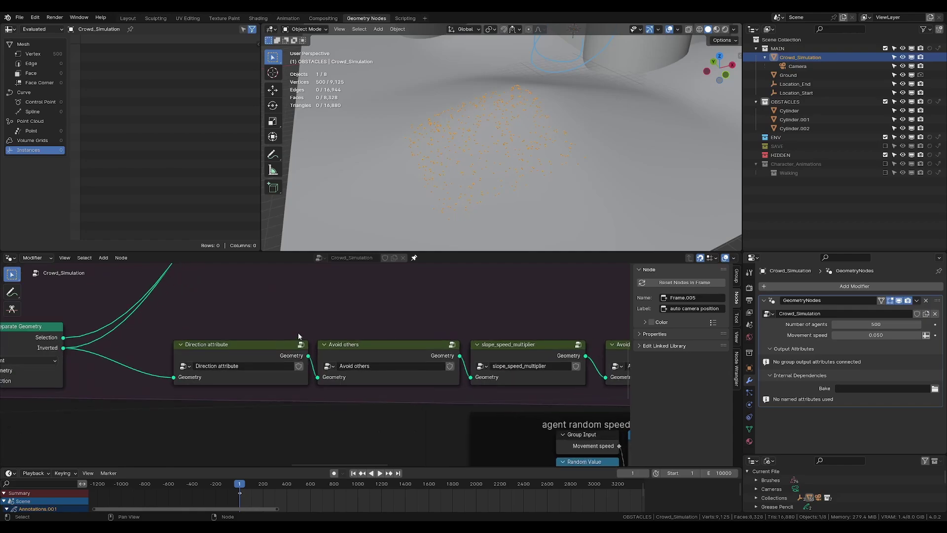
middle_drag(291, 334, 139, 329)
scroll(204, 321, down, 3)
scroll(139, 329, down, 1)
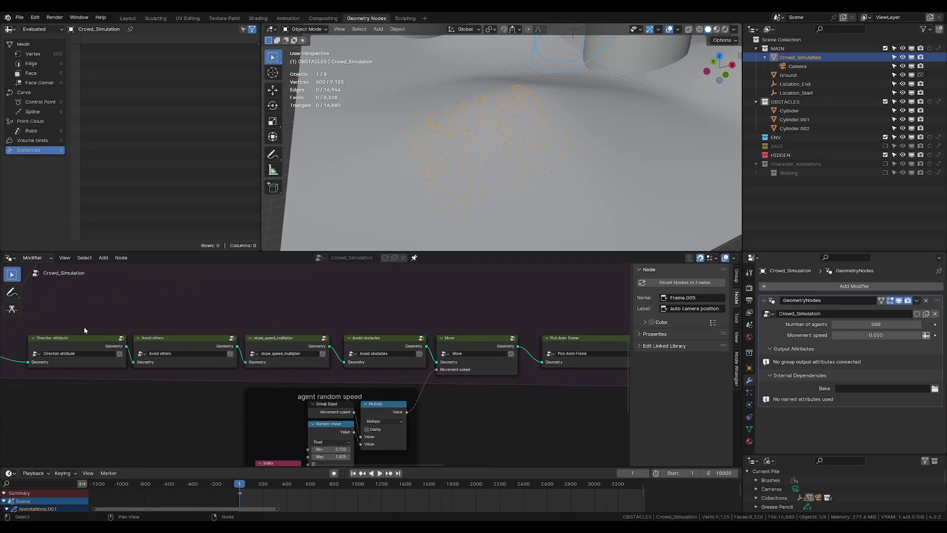
click(72, 339)
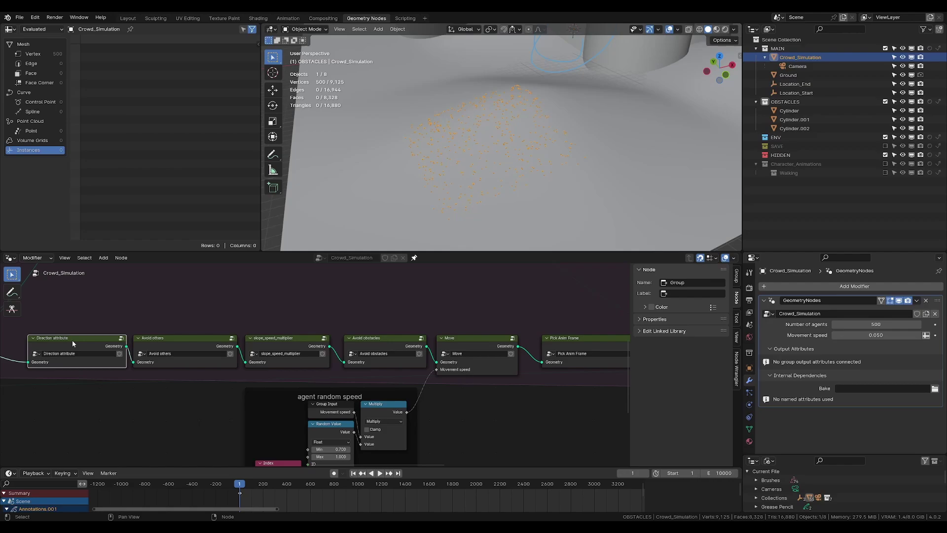
click(114, 324)
- Annotate an agent dot with an arrow towards an X labelled GOAL in the empty space below the group nodes
scroll(164, 315, down, 2)
scroll(148, 315, up, 1)
middle_drag(93, 317, 106, 297)
click(12, 292)
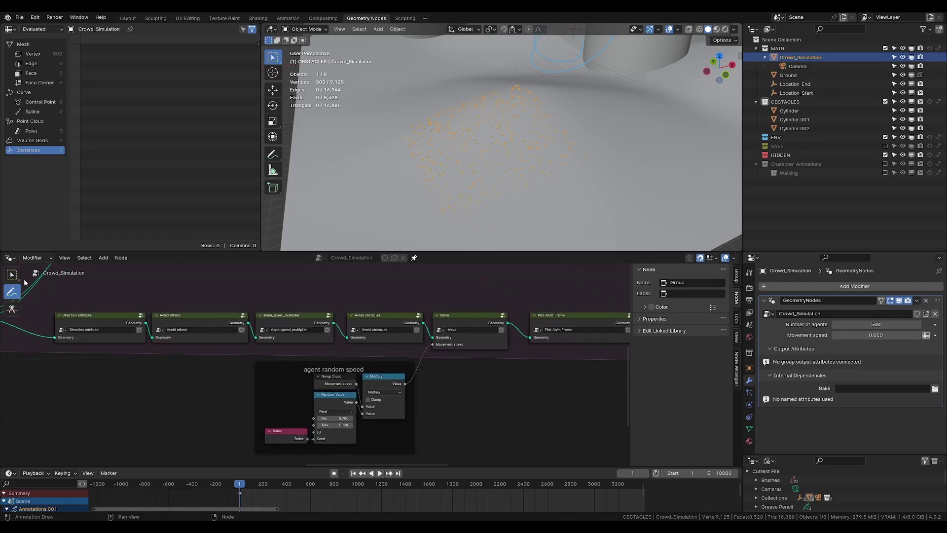
click(12, 275)
drag(122, 409, 119, 415)
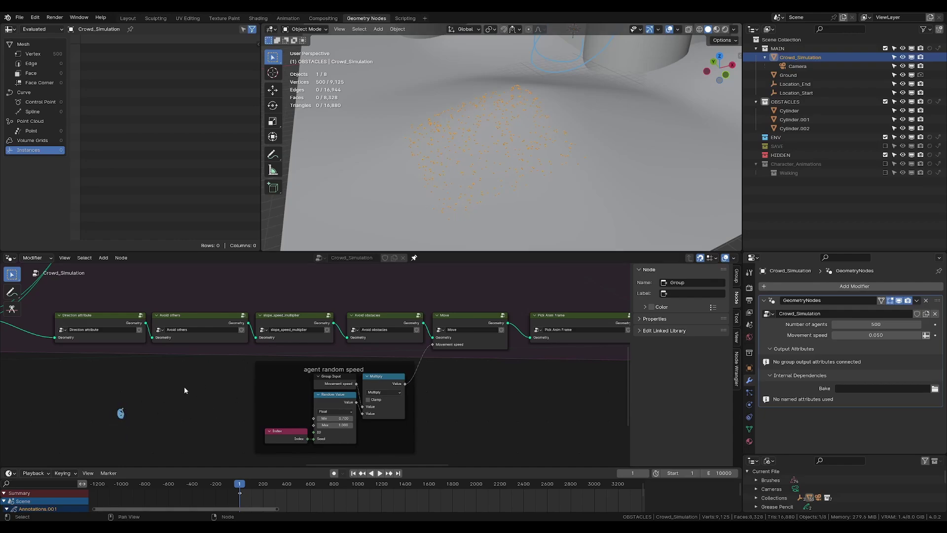
drag(129, 411, 205, 394)
mouse_move(188, 395)
mouse_down()
mouse_move(203, 383)
mouse_move(203, 407)
mouse_move(230, 416)
mouse_up()
- Draw an annotation arrow from the Direction attribute group down to the agent sketch
mouse_move(98, 344)
mouse_down()
mouse_move(134, 387)
mouse_move(142, 379)
mouse_up()
scroll(179, 371, down, 2)
scroll(216, 375, up, 2)
middle_drag(215, 375, 220, 347)
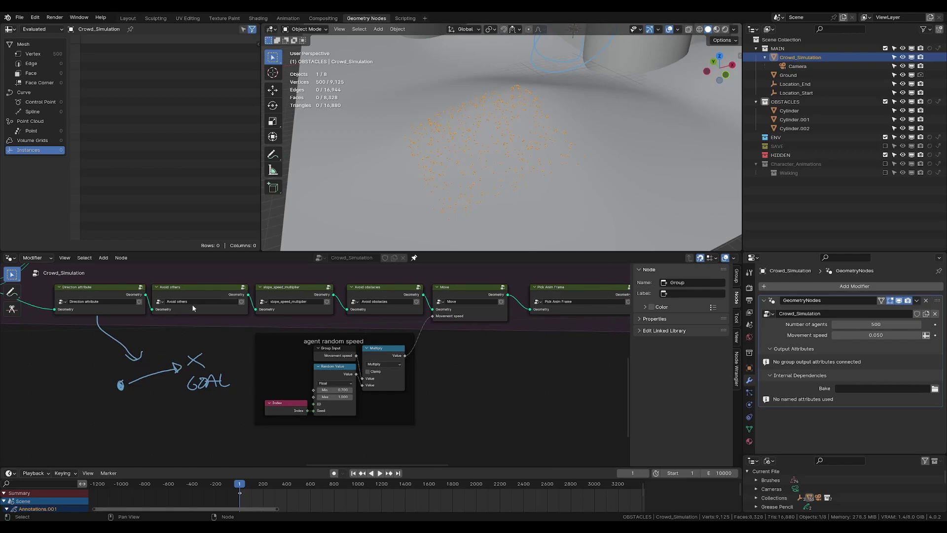
- Add a second agent dot with two diverging direction arrows to the sketch below the group nodes
scroll(193, 307, up, 2)
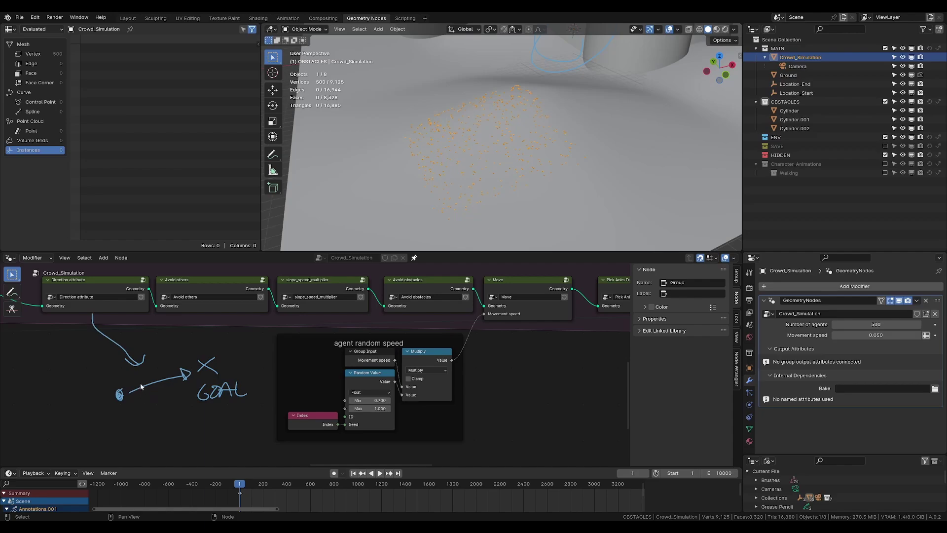
mouse_move(140, 387)
mouse_down()
mouse_move(134, 380)
mouse_move(144, 374)
mouse_move(123, 396)
mouse_move(162, 401)
mouse_move(161, 410)
mouse_move(121, 365)
mouse_move(126, 348)
mouse_move(135, 359)
mouse_up()
scroll(135, 359, down, 3)
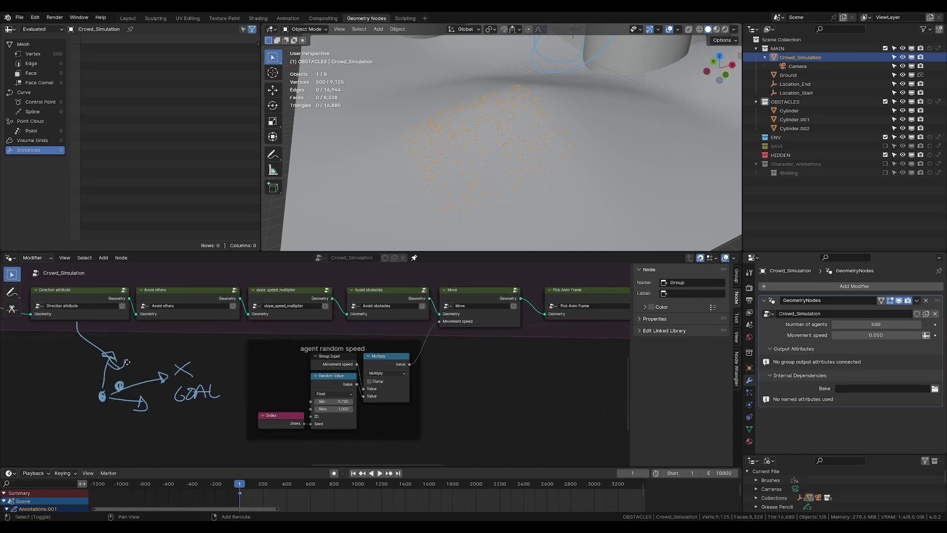
scroll(175, 356, up, 2)
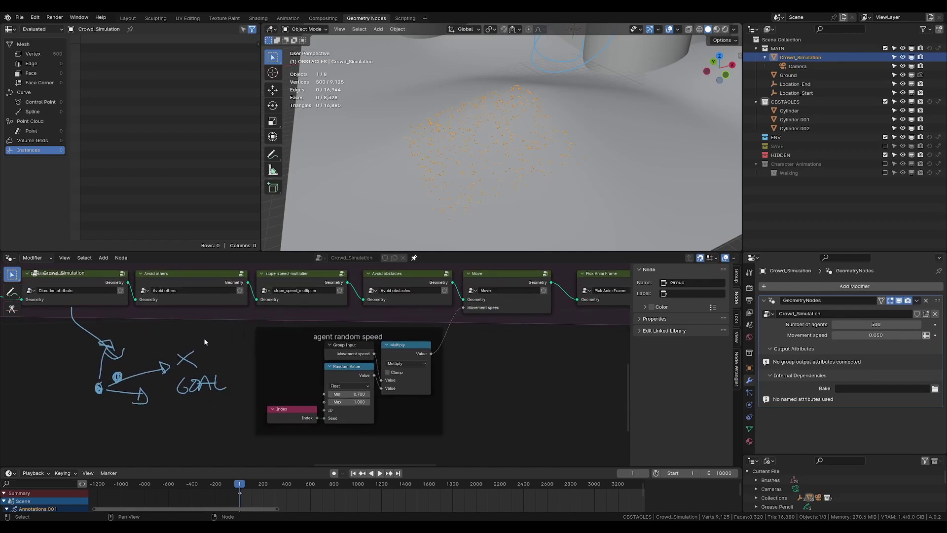
- Select the slope_speed_multiplier group, view the crowd on the slope from a low side angle, and enlarge the node editor slightly
click(260, 292)
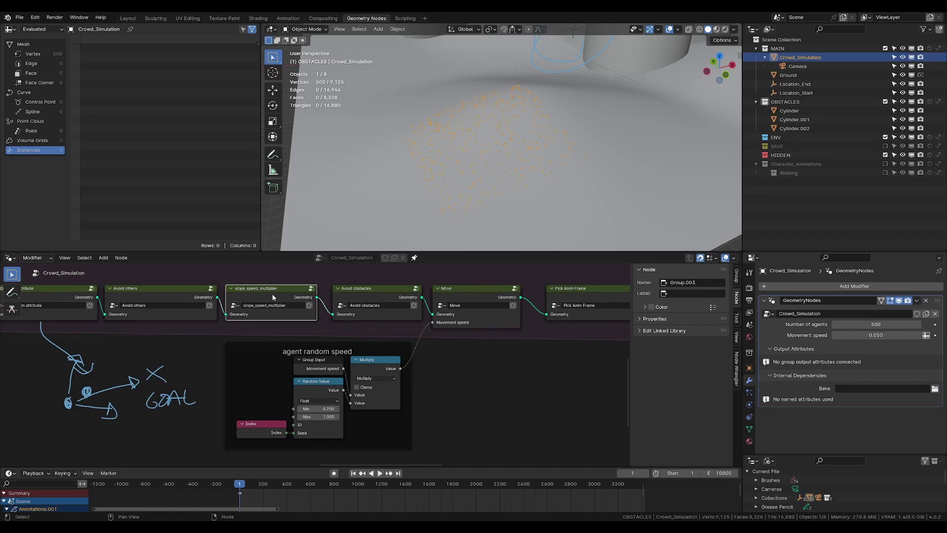
middle_drag(525, 155, 490, 114)
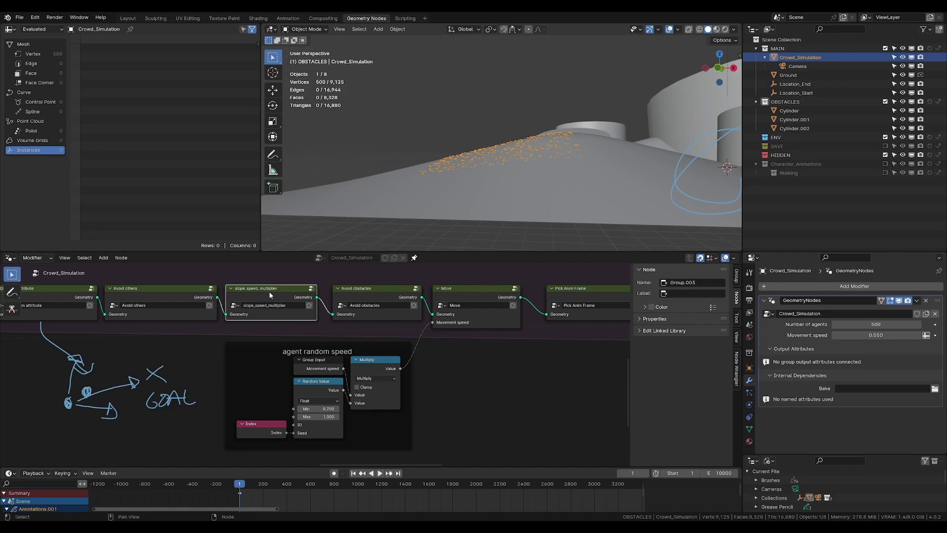
drag(300, 252, 301, 238)
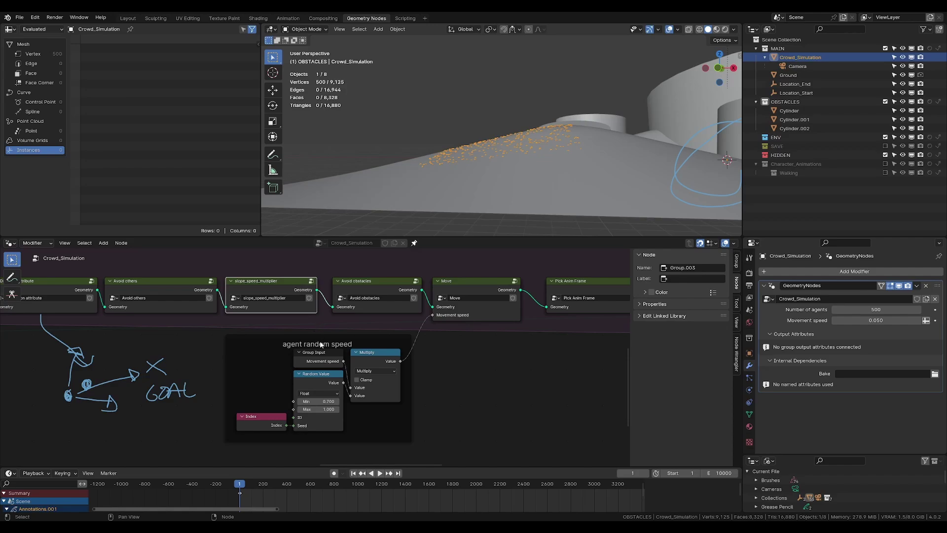
- Nudge the agent random speed frame slightly closer to the group nodes above it
click(317, 339)
middle_drag(339, 325, 303, 335)
key(g)
click(320, 333)
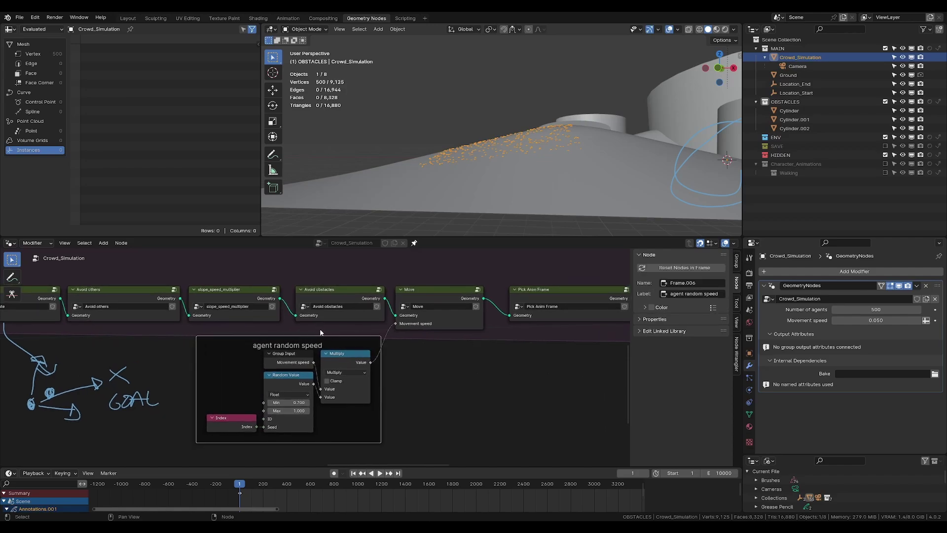
- Select the Avoid obstacles group and examine it together with the agent and GOAL sketch
click(330, 291)
middle_drag(150, 382, 261, 343)
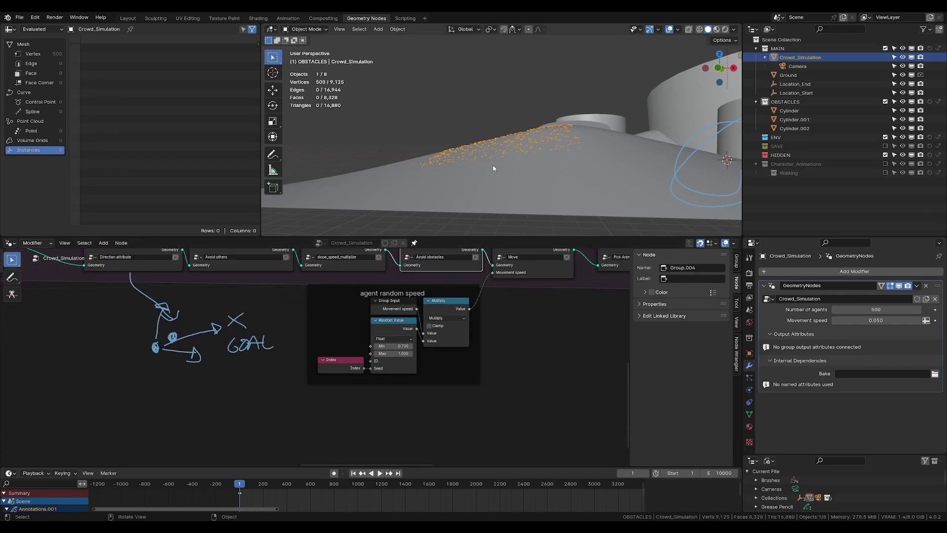
middle_drag(409, 262, 364, 309)
middle_drag(261, 389, 300, 335)
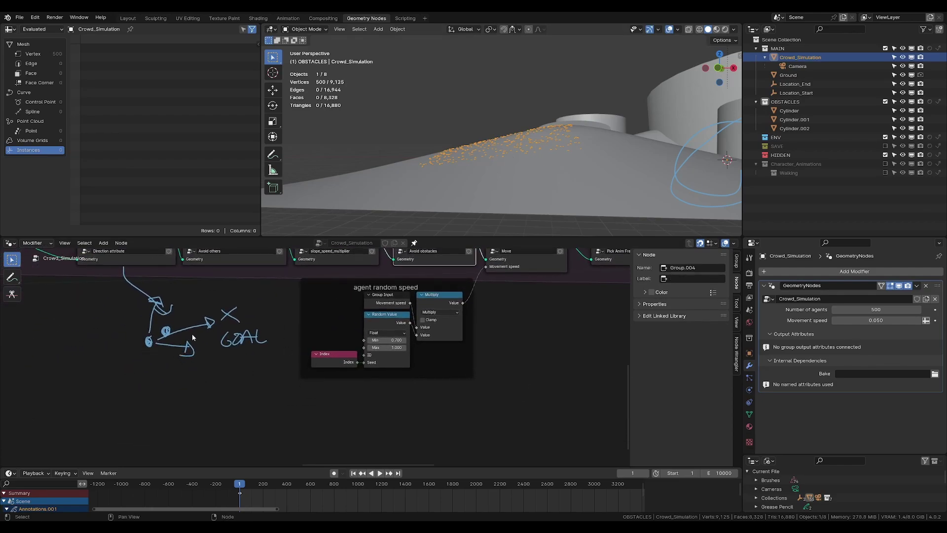
middle_drag(192, 335, 172, 365)
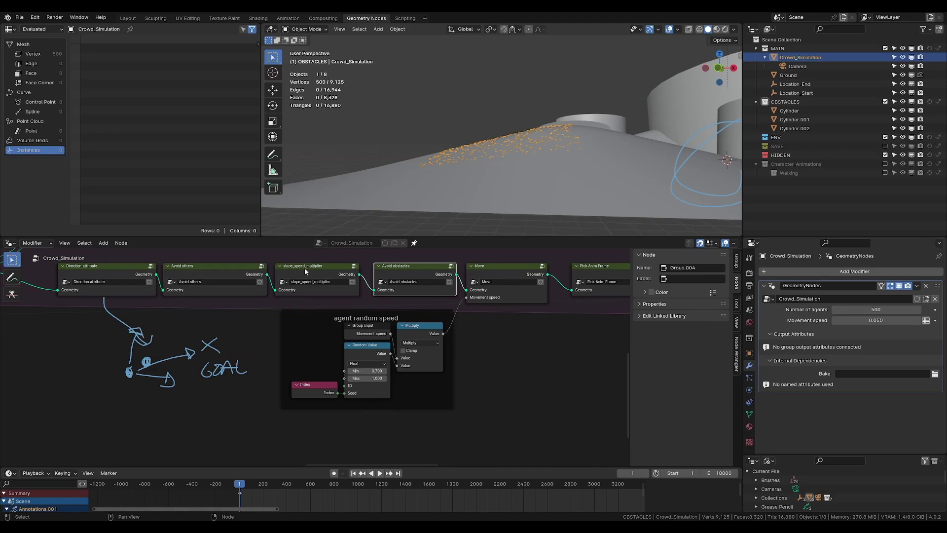
- Select the Avoid others group and examine it alongside the neighbouring groups and the agent sketch
click(203, 271)
scroll(168, 279, up, 2)
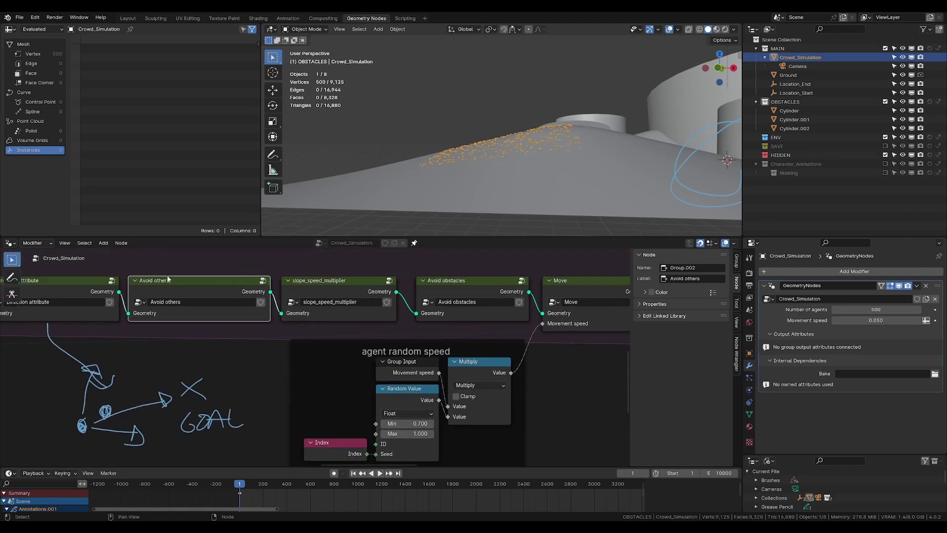
middle_drag(168, 379, 185, 362)
scroll(197, 272, down, 1)
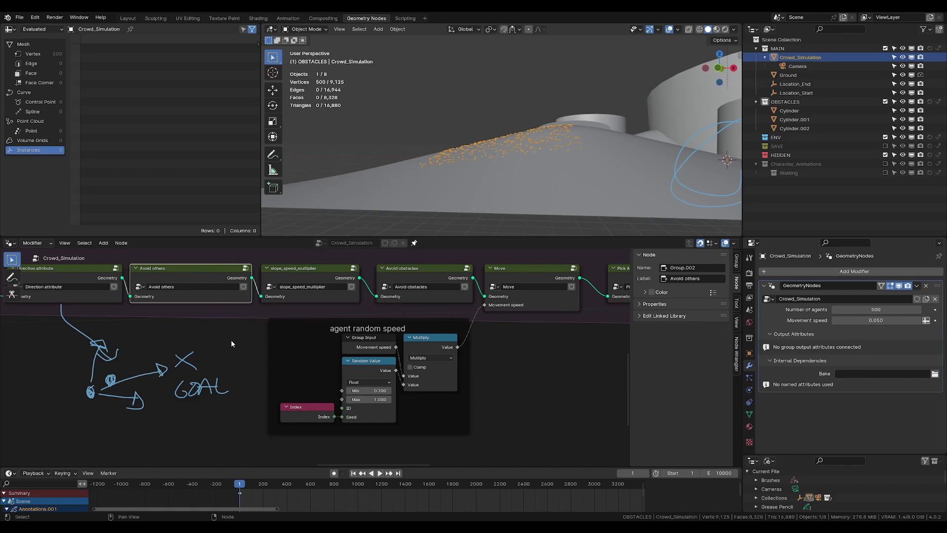
middle_drag(246, 335, 202, 338)
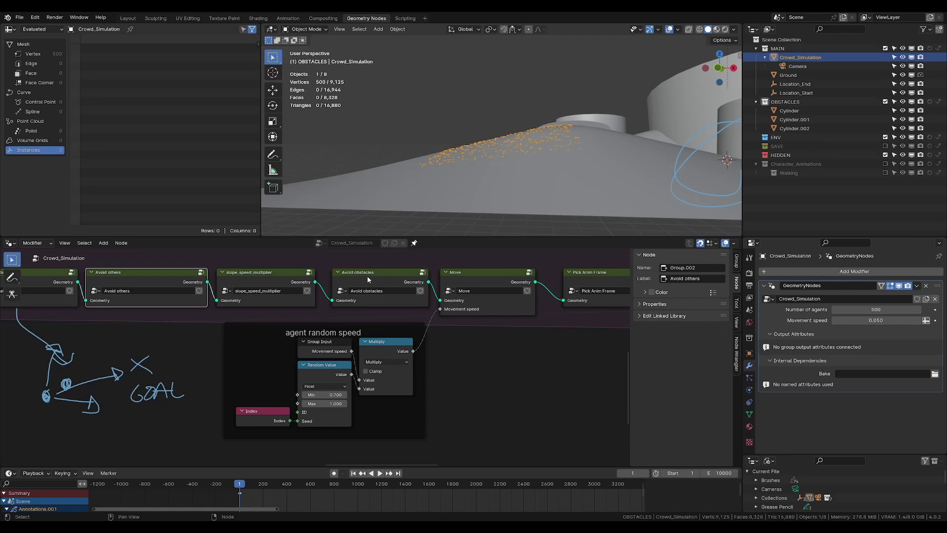
- Select the Move group in the Crowd_Simulation node tree
scroll(407, 278, right, 2)
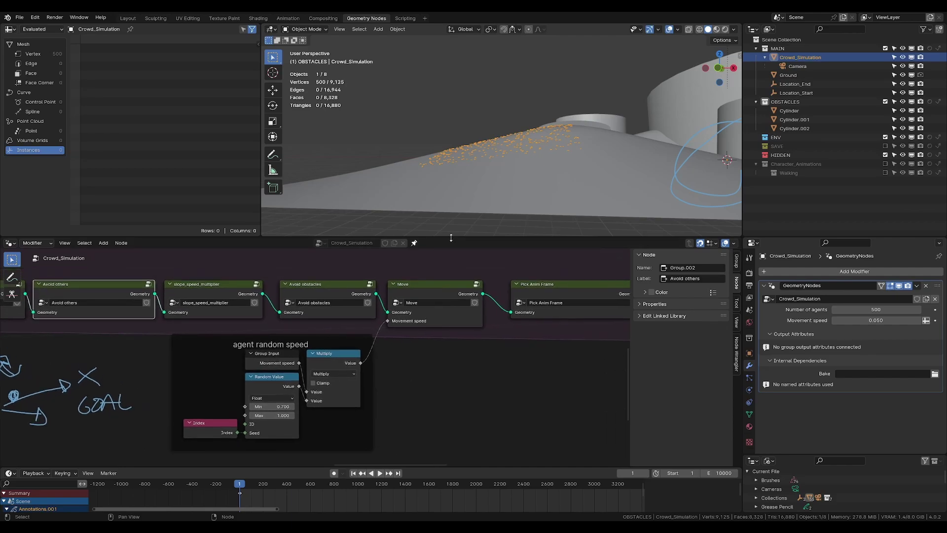
middle_drag(452, 281, 400, 280)
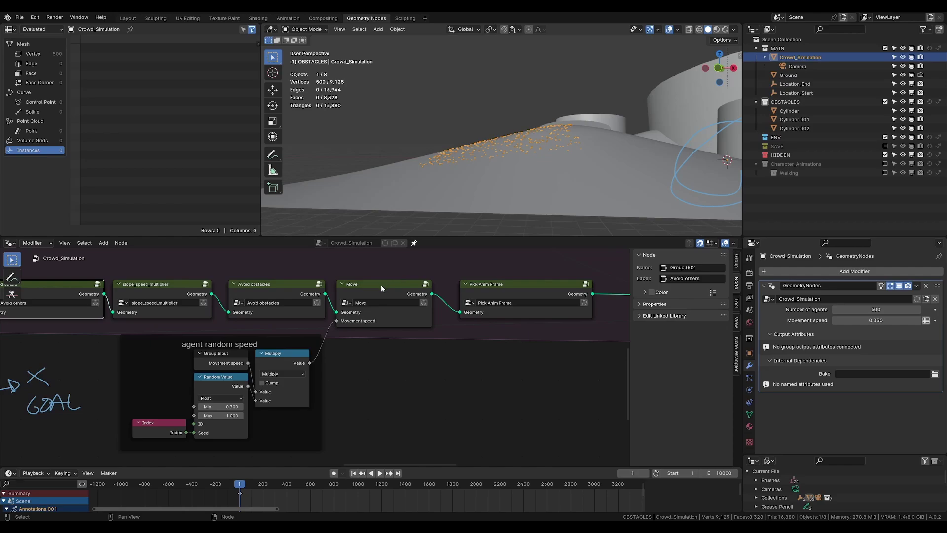
click(381, 285)
- Outline the groups ahead of Move, from Direction attribute to Avoid obstacles, with a selection box to point them out
middle_drag(303, 281, 433, 301)
drag(82, 278, 426, 346)
middle_drag(274, 284, 346, 287)
drag(118, 285, 475, 352)
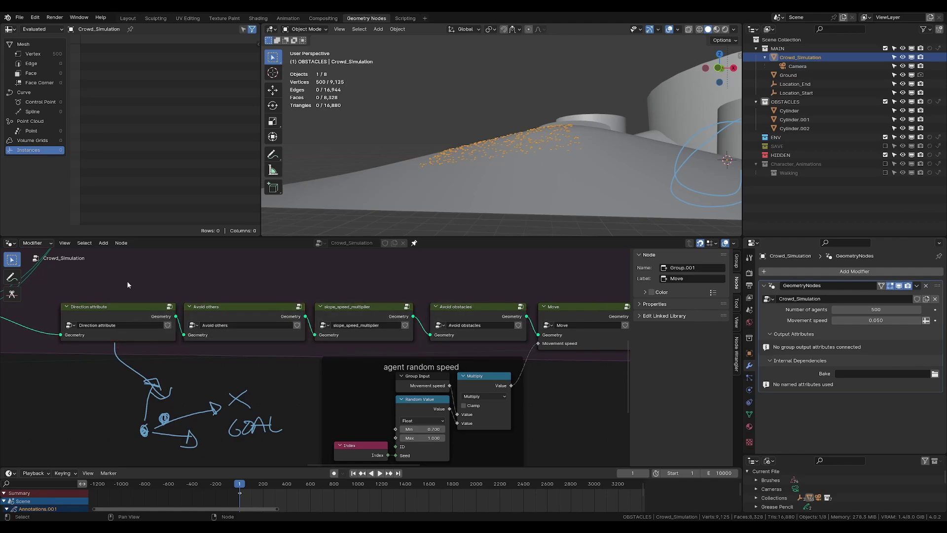
drag(128, 283, 484, 353)
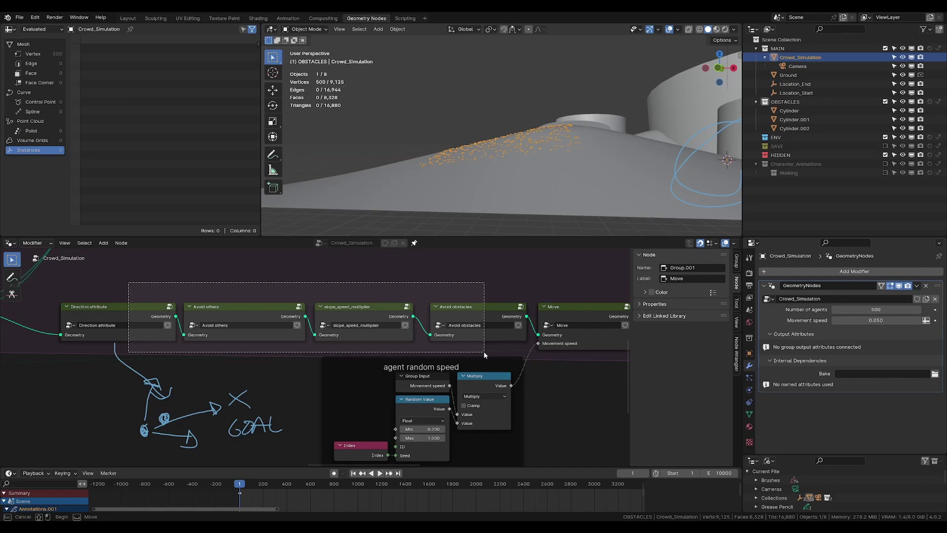
drag(484, 354, 485, 353)
- Select the Move group again and examine it together with the groups that feed it
click(546, 284)
middle_drag(588, 305, 356, 299)
click(356, 299)
drag(351, 301, 362, 302)
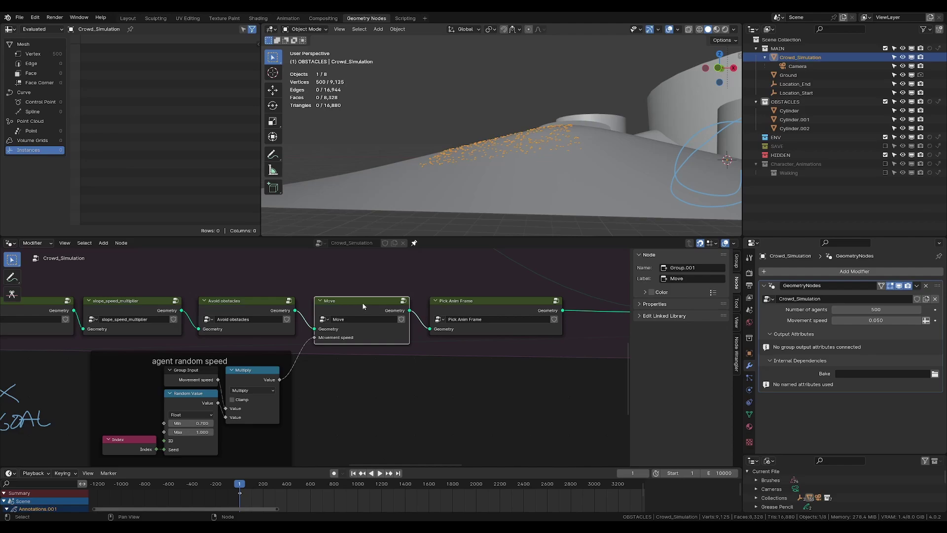
mouse_move(238, 258)
middle_down()
mouse_move(372, 298)
mouse_move(307, 261)
middle_up()
drag(420, 280, 427, 280)
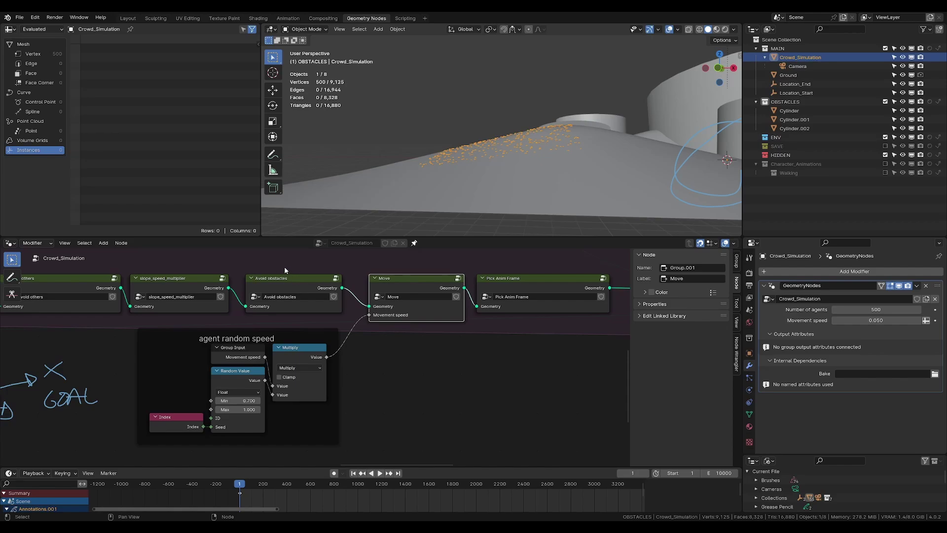
middle_drag(284, 266, 354, 283)
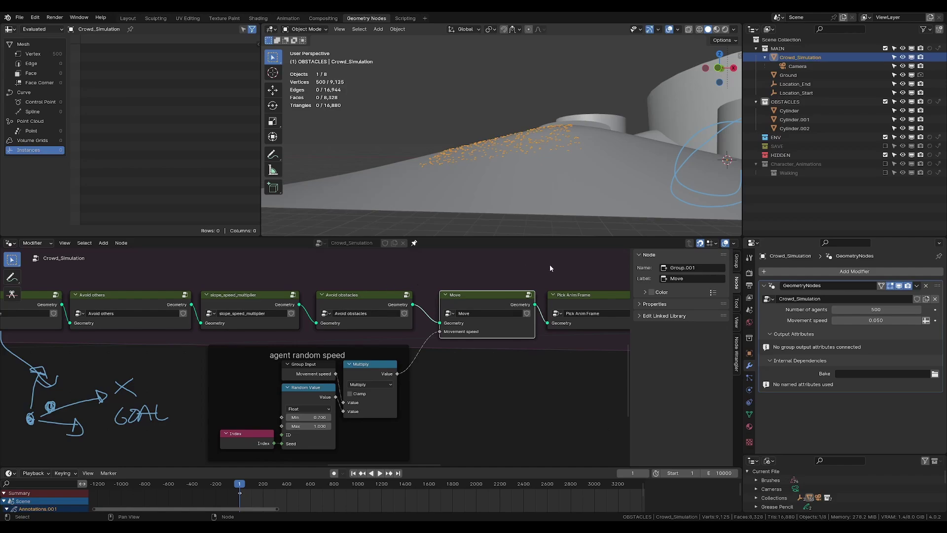
- Examine the part of the node tree that follows the Move group
middle_drag(551, 268, 196, 315)
scroll(389, 277, down, 4)
click(420, 339)
middle_drag(491, 326, 395, 301)
drag(356, 270, 444, 385)
drag(444, 333, 444, 320)
click(424, 283)
- Go back to the agent random speed frame and nudge it slightly further below the group nodes
middle_drag(175, 299, 474, 369)
scroll(385, 358, up, 5)
middle_drag(384, 358, 446, 275)
click(376, 303)
middle_drag(344, 313, 422, 266)
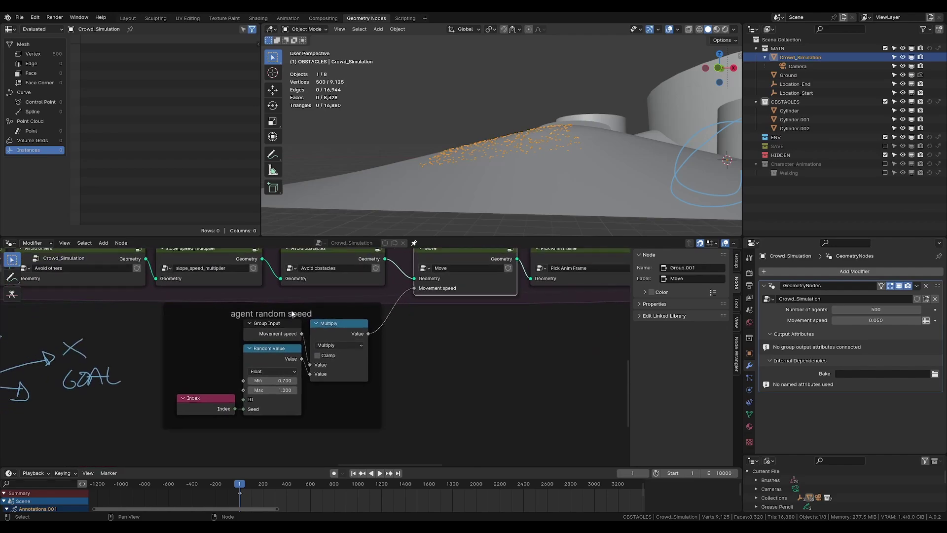
scroll(346, 306, up, 2)
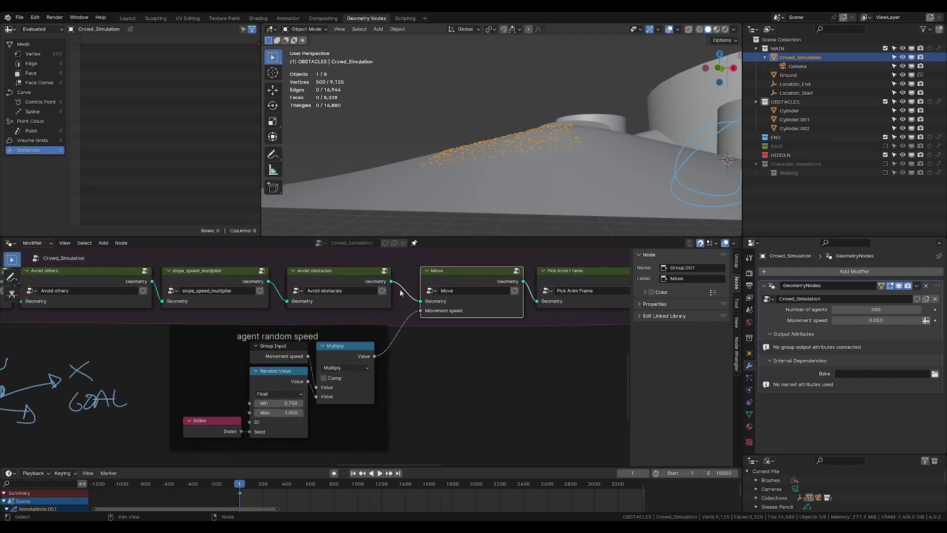
drag(136, 334, 447, 452)
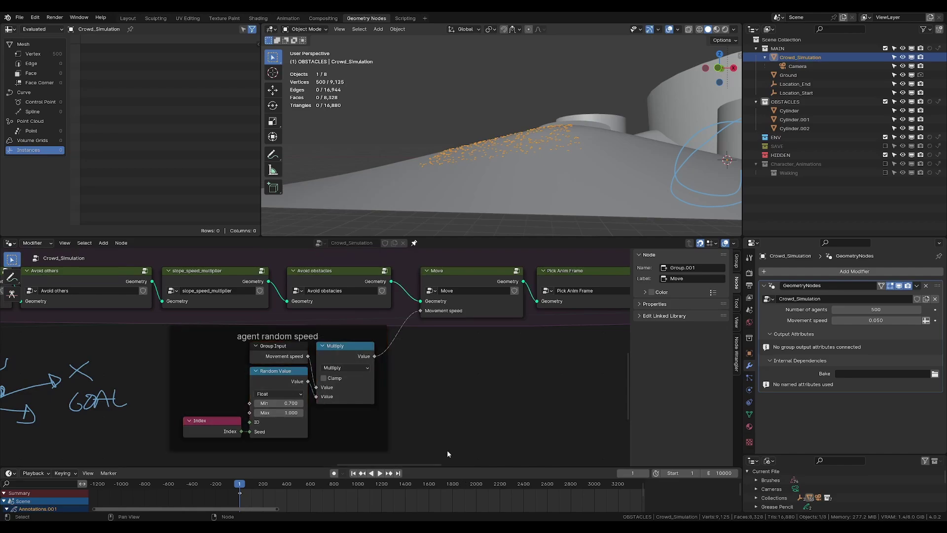
drag(297, 332, 298, 341)
- Open the Move group with all its nodes in view in a taller node editor, and save the file
middle_drag(424, 343, 317, 386)
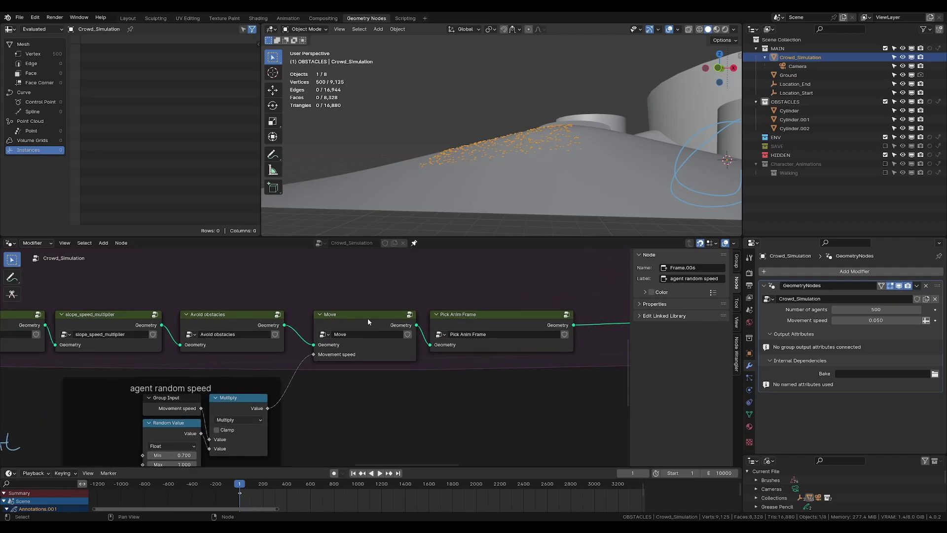
click(368, 318)
key(Tab)
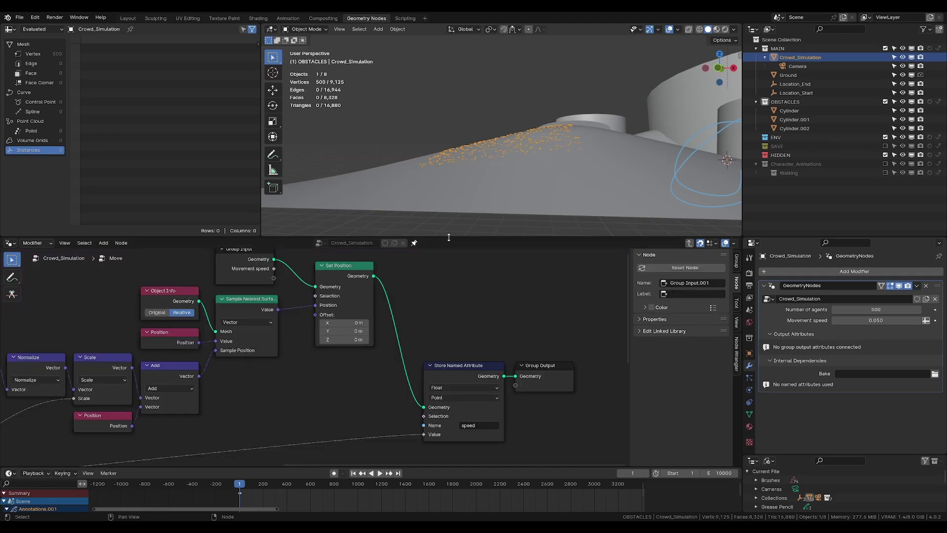
drag(449, 238, 449, 206)
key(Home)
key(ctrl+s)
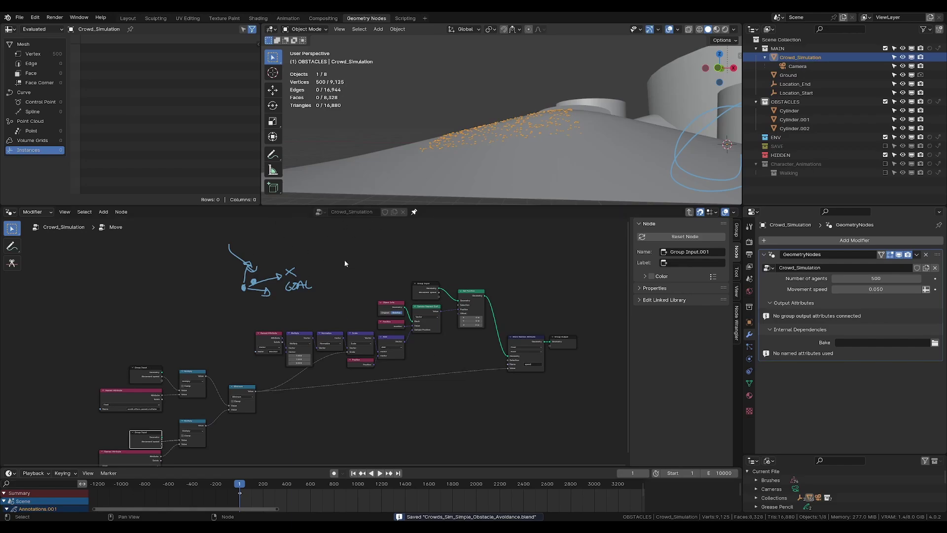
- Erase the agent and GOAL annotation sketch from the node editor
mouse_move(238, 241)
right_down()
mouse_move(314, 277)
mouse_move(335, 264)
right_up()
scroll(311, 289, down, 3)
middle_drag(291, 304, 315, 264)
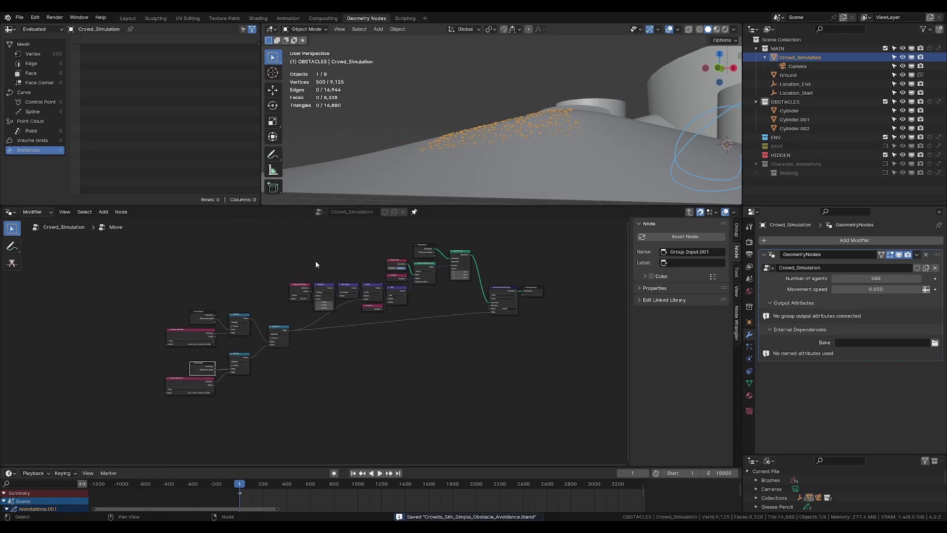
- Examine the Move group's node network and slightly widen the direction Named Attribute node
scroll(247, 358, up, 6)
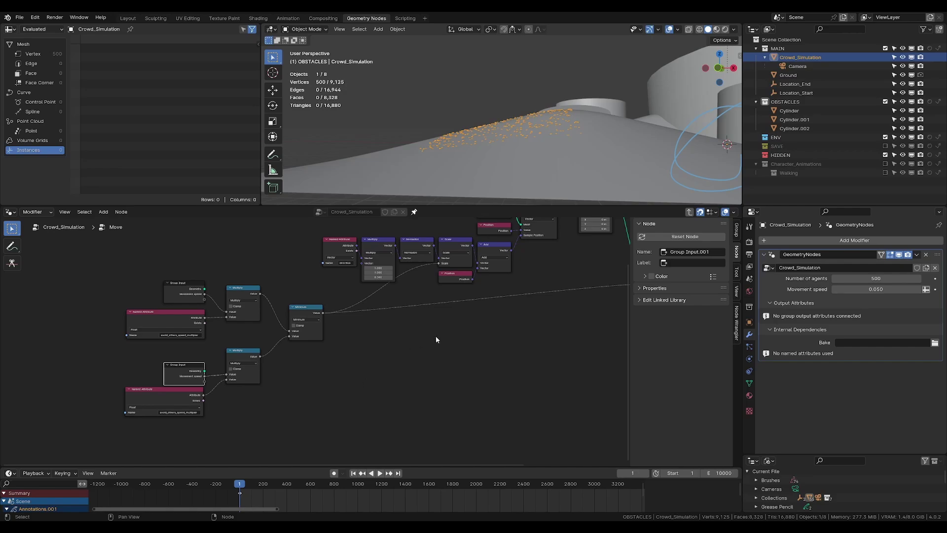
middle_drag(436, 335, 276, 416)
scroll(383, 399, up, 1)
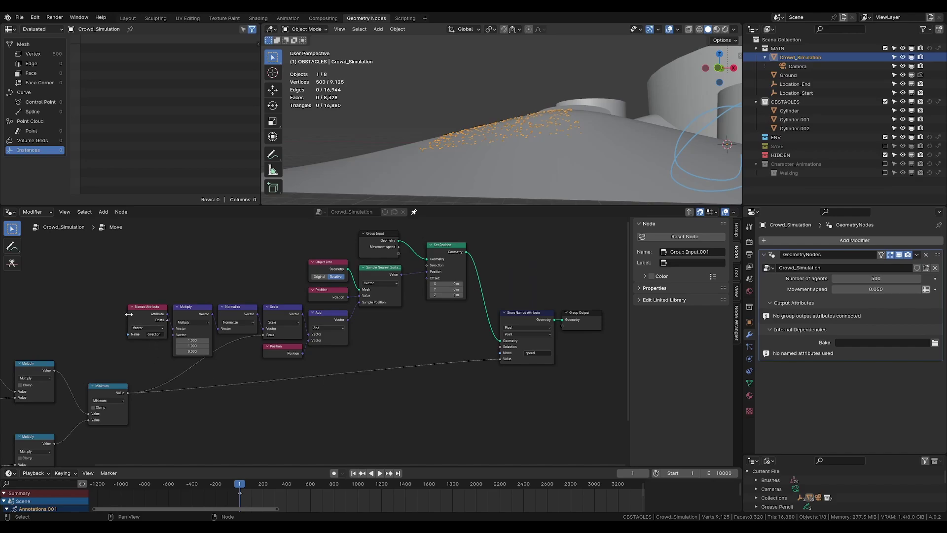
drag(129, 314, 122, 314)
middle_drag(137, 289, 213, 247)
middle_drag(186, 286, 283, 240)
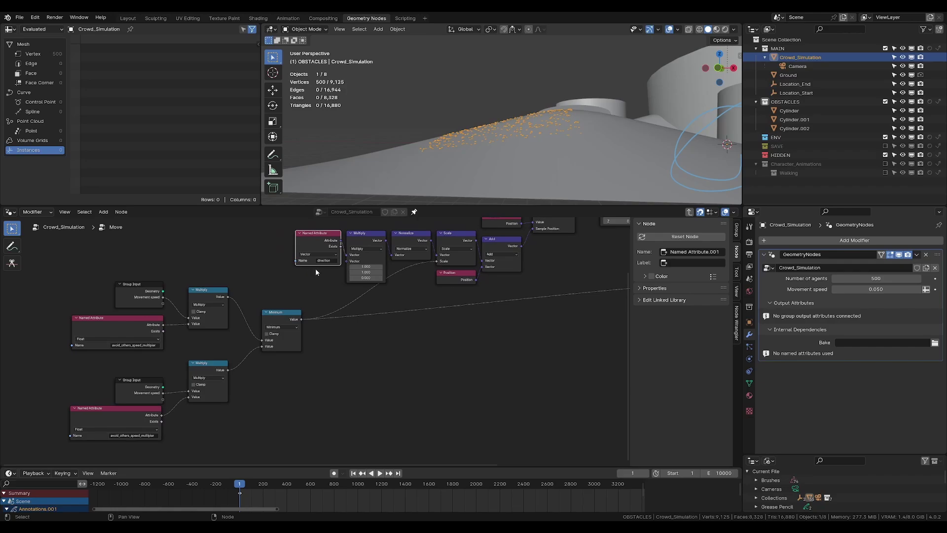
- Select the Group Input nodes of both speed branches and compare their avoid_others_speed_multiplier attributes
middle_drag(244, 299, 258, 286)
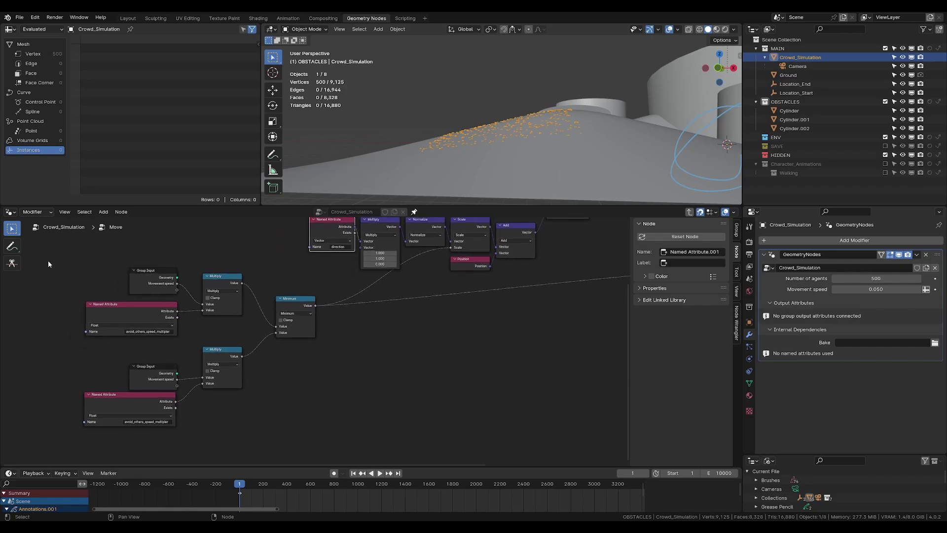
click(163, 287)
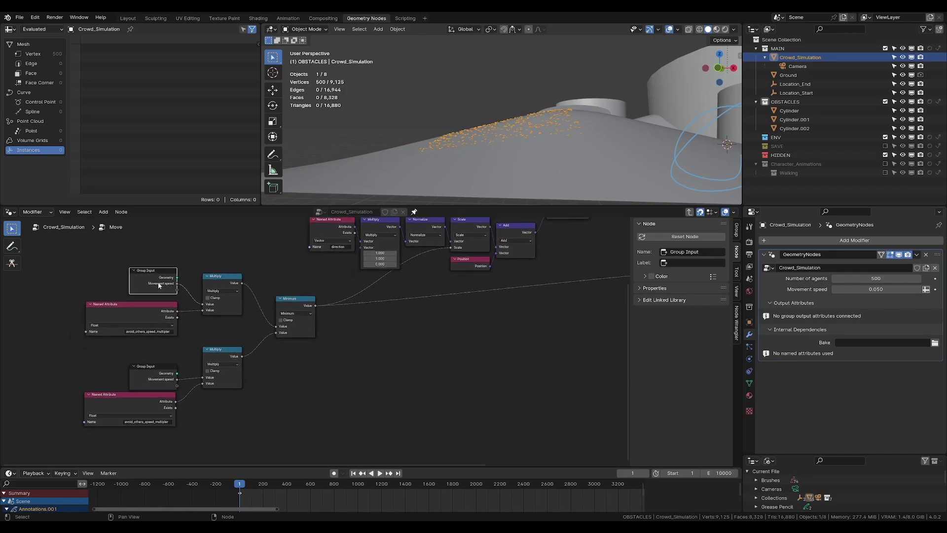
click(157, 378)
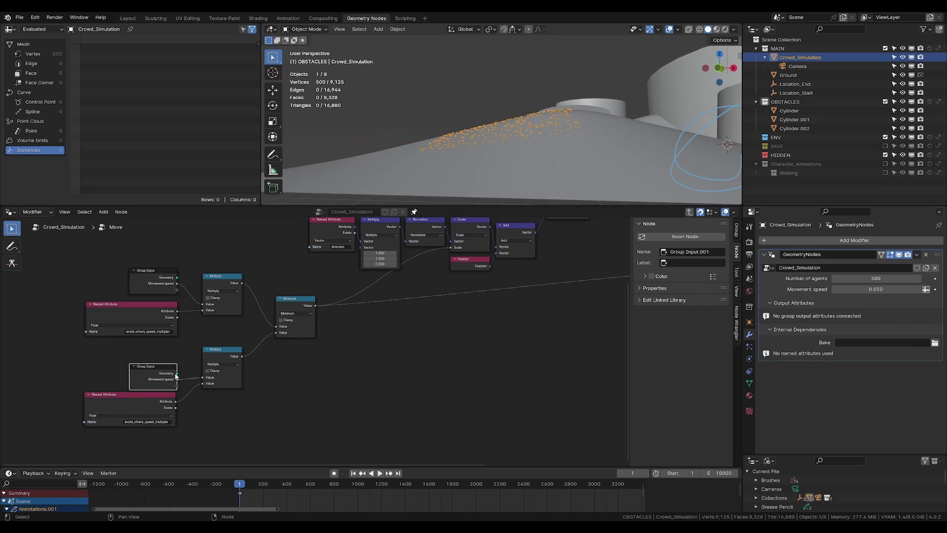
scroll(170, 363, up, 2)
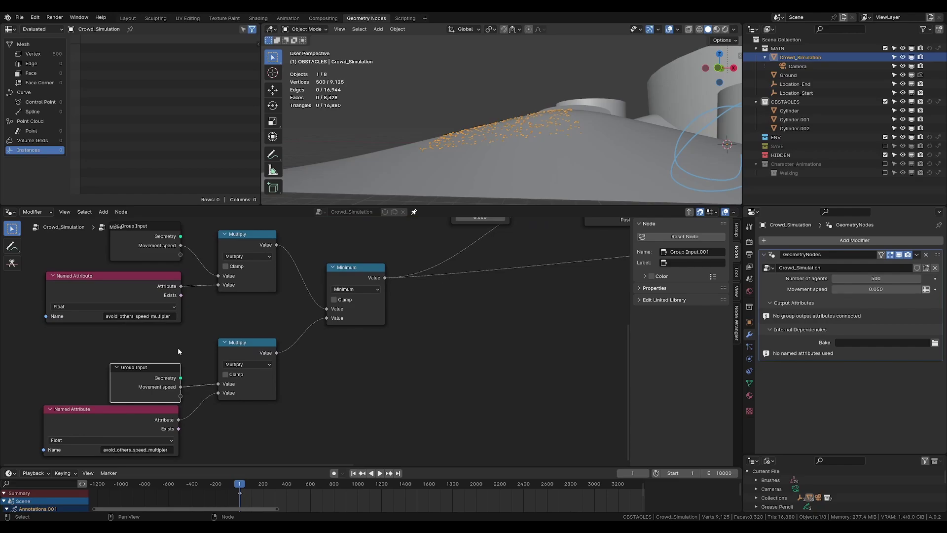
- Remove the duplicate lower avoid_others_speed_multiplier branch and the Minimum node, keeping the other Multiply linked to Scale and Store Named Attribute
scroll(179, 334, down, 3)
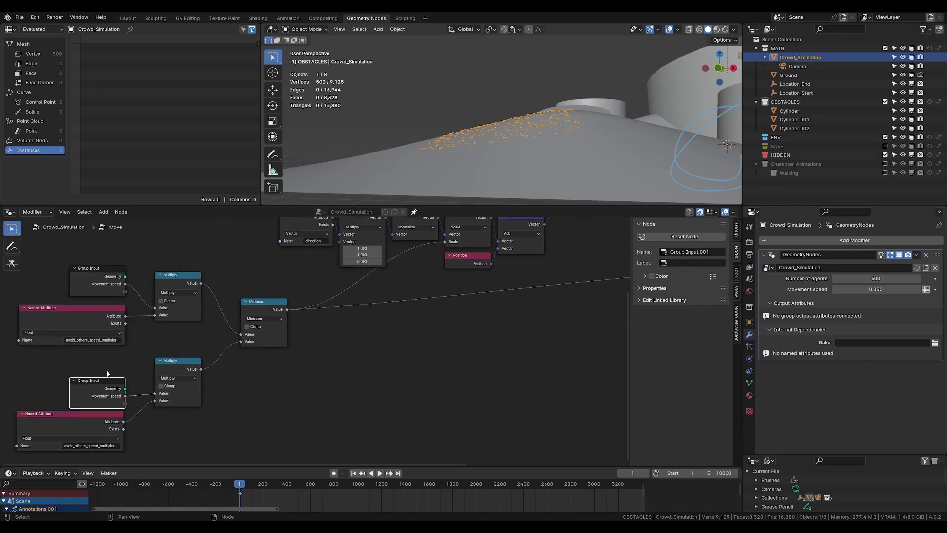
middle_drag(324, 397, 55, 434)
scroll(184, 383, down, 2)
middle_drag(184, 383, 438, 385)
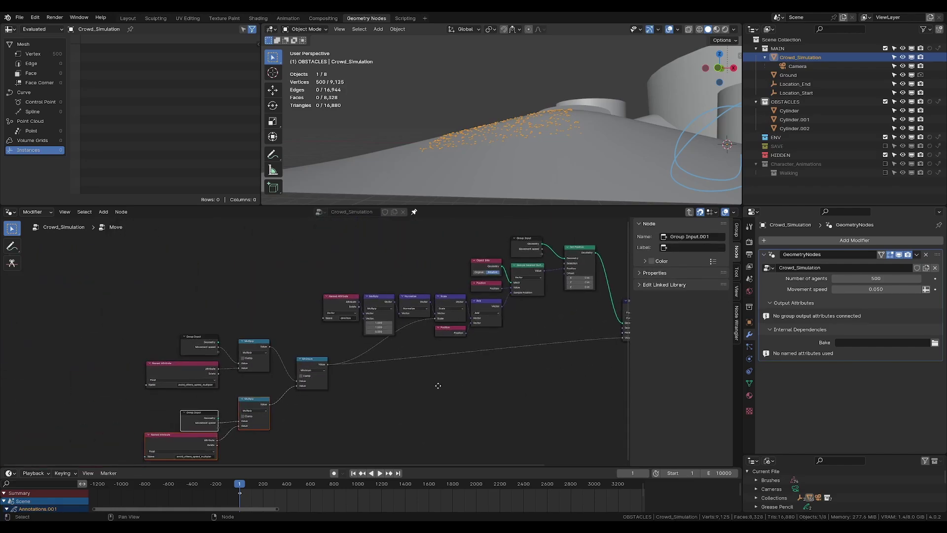
key(x)
key(ctrl+x)
scroll(255, 384, up, 3)
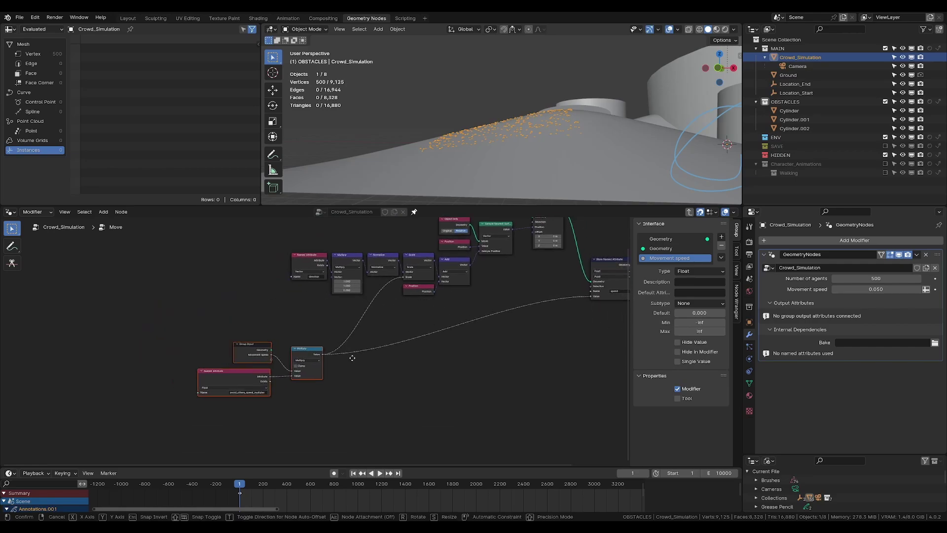
click(289, 327)
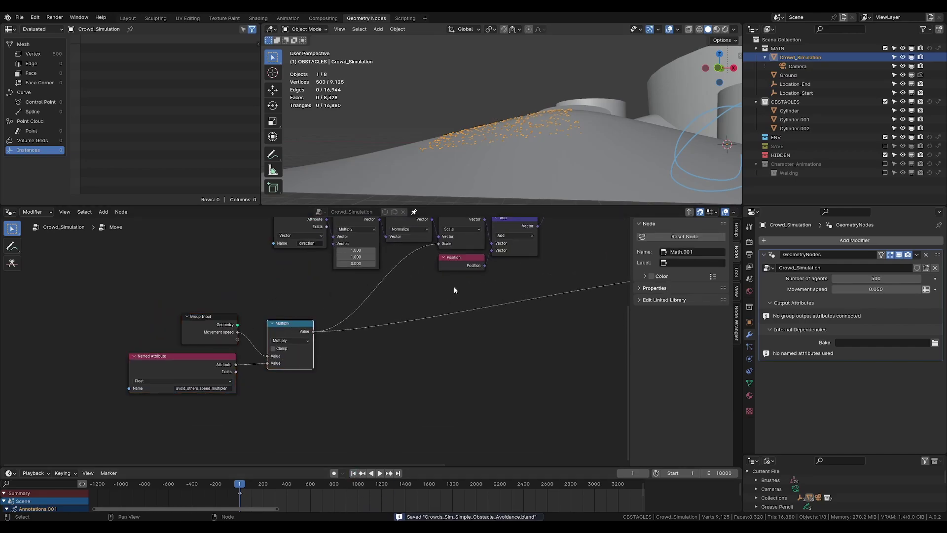
- View the crowd from above and move the speed Store Named Attribute node slightly up in the Move group
middle_drag(454, 287, 433, 302)
scroll(498, 123, down, 4)
middle_drag(468, 104, 505, 142)
scroll(505, 142, up, 2)
scroll(463, 334, down, 1)
middle_drag(597, 259, 400, 342)
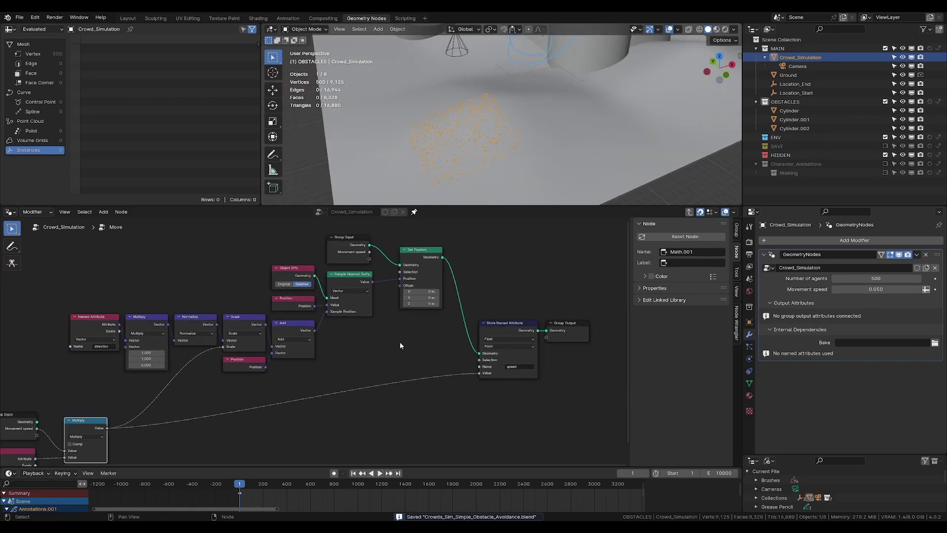
drag(508, 323, 508, 304)
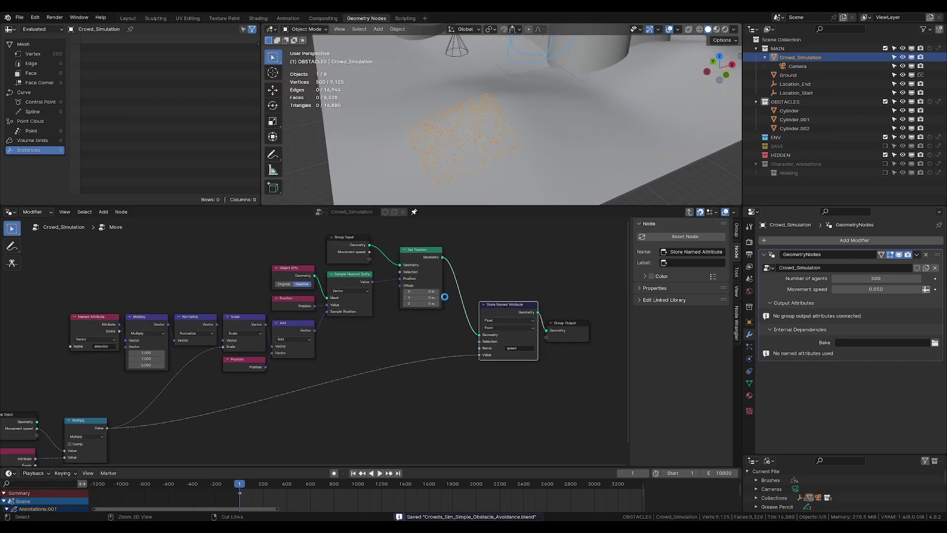
middle_drag(345, 333, 388, 324)
- Return to the Crowd_Simulation tree and select the Pick Anim Frame group
key(Tab)
scroll(383, 377, up, 2)
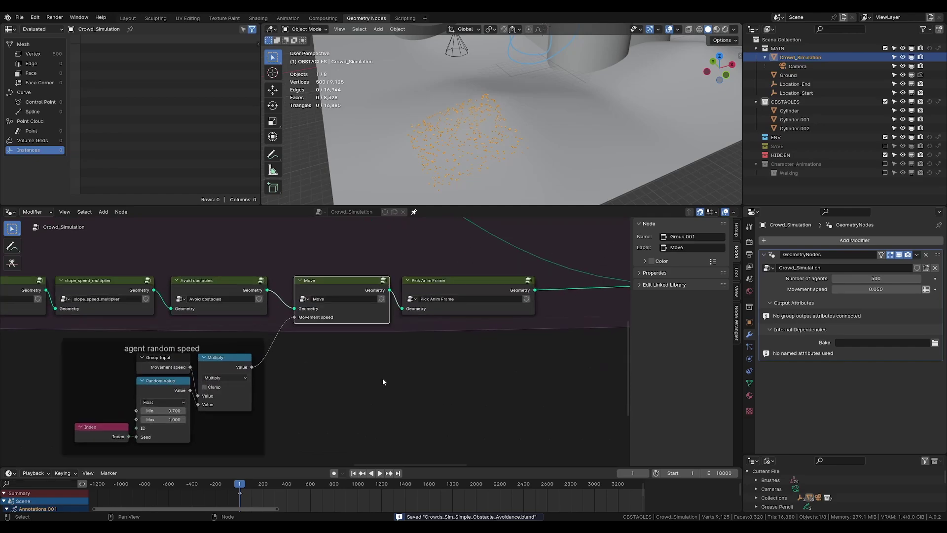
middle_drag(383, 382, 287, 383)
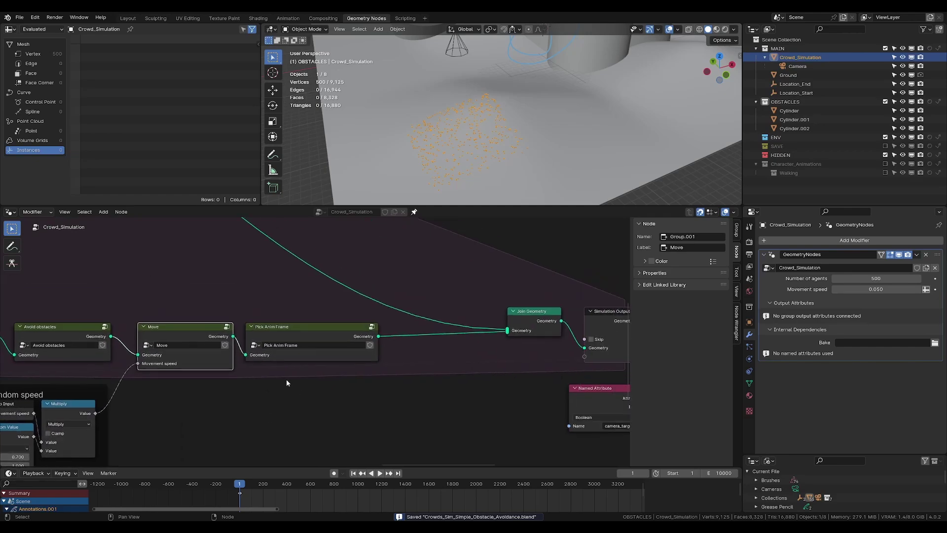
click(308, 331)
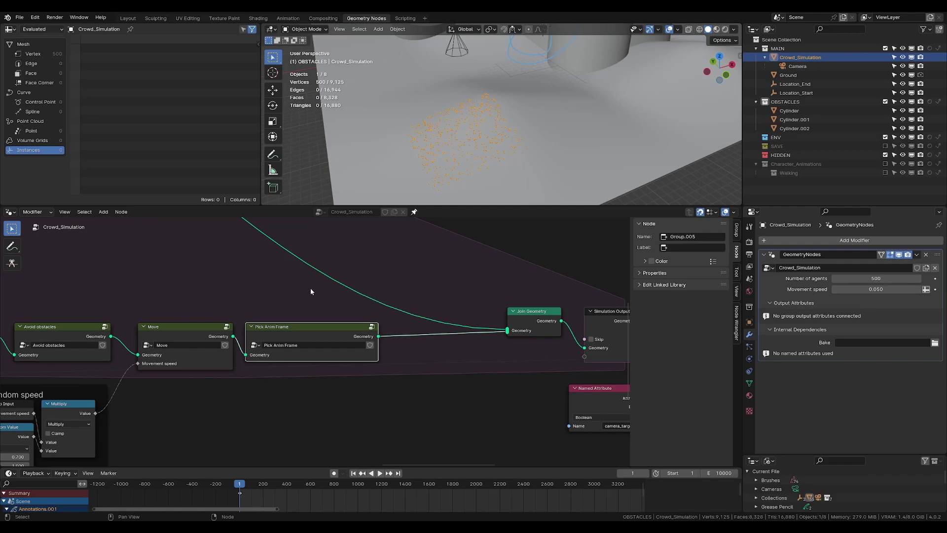
- Open the Pick Anim Frame group and nudge the speed Named Attribute node closer to the Multiply node beside it
key(Tab)
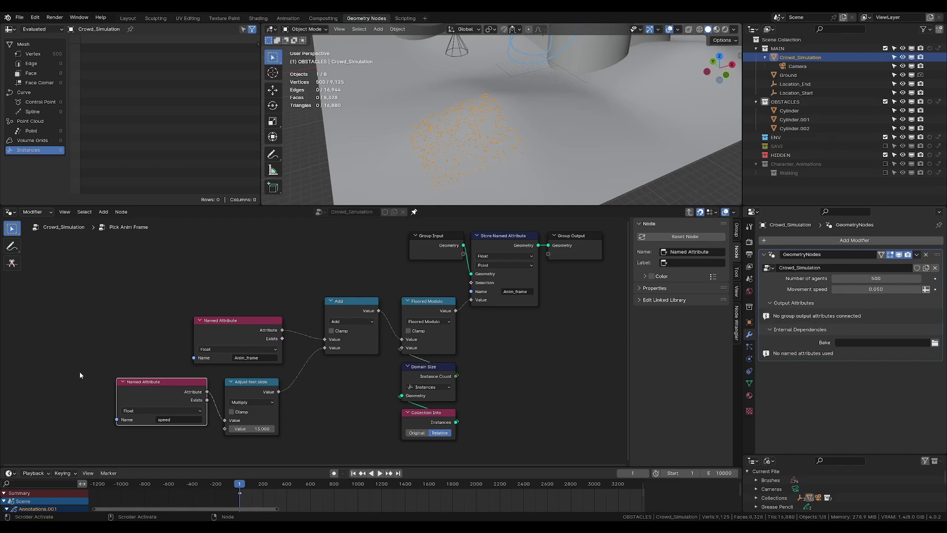
drag(166, 383, 150, 391)
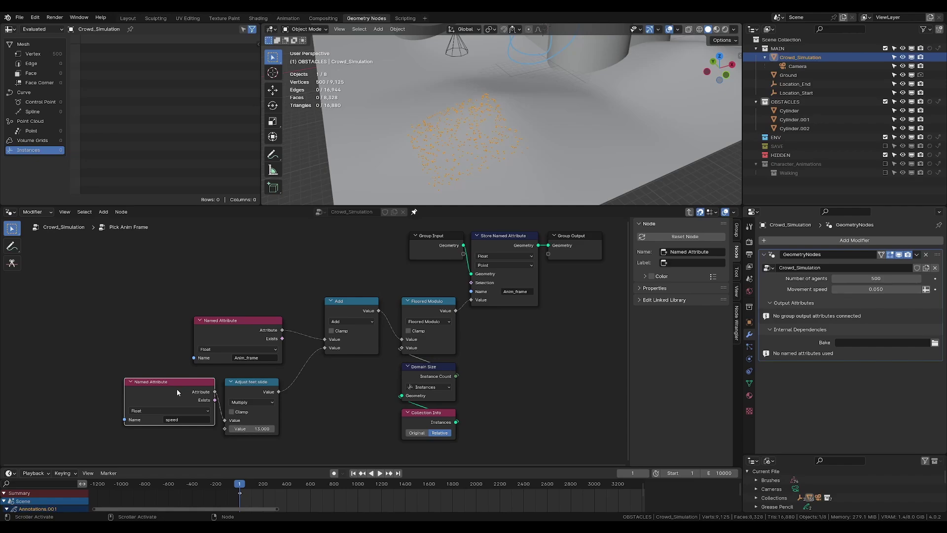
click(336, 406)
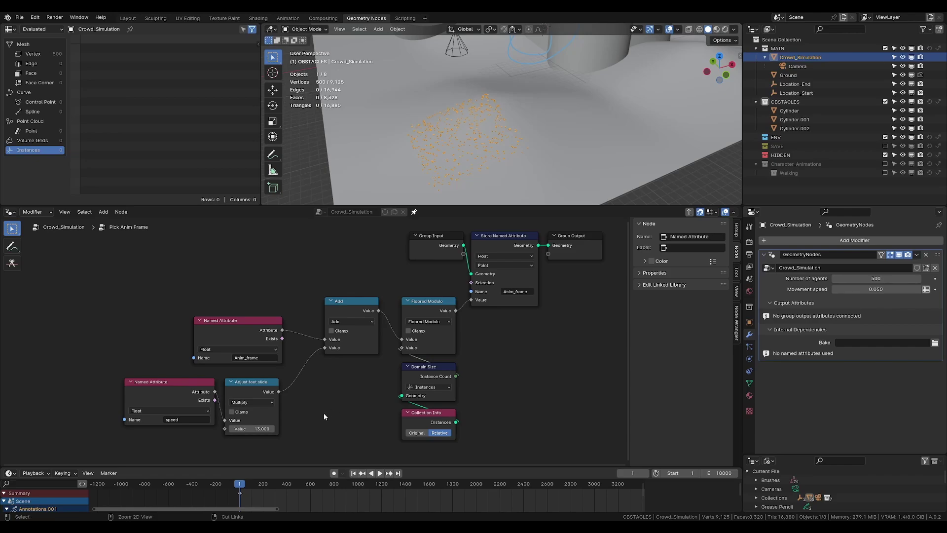
- Return to the Crowd_Simulation tree and preview the geometry of the Simulation Output node
key(Tab)
middle_drag(431, 402, 141, 385)
middle_drag(400, 330, 442, 243)
scroll(246, 231, up, 4)
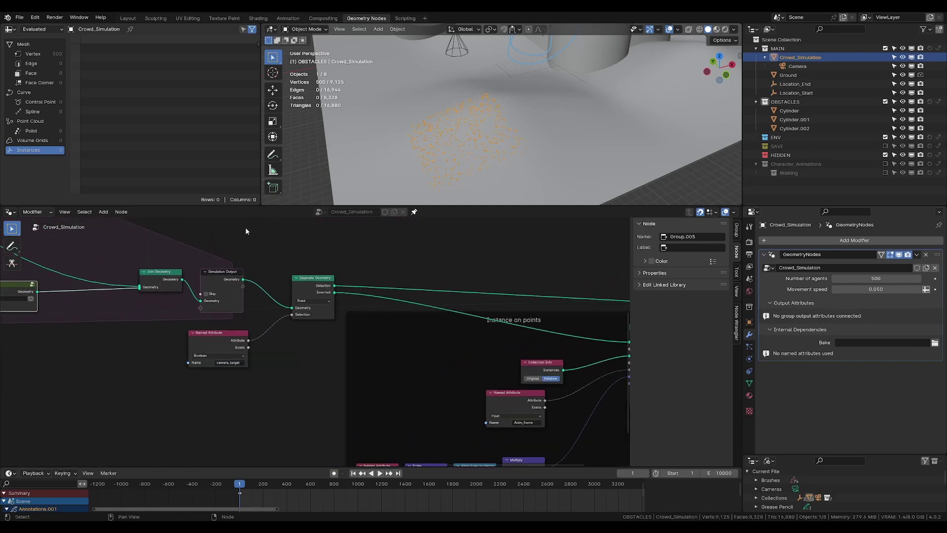
click(232, 275)
ctrl+scroll(316, 264, down, 4)
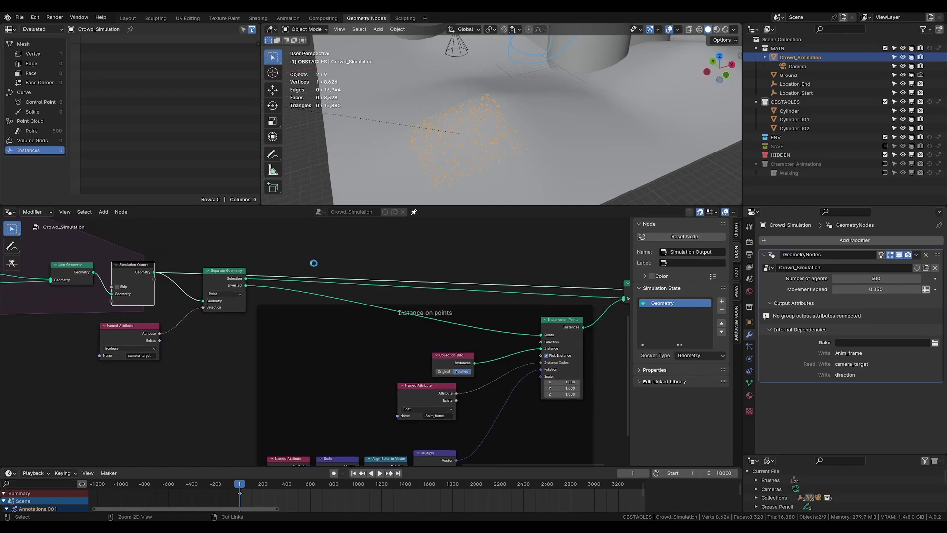
- Reopen the Pick Anim Frame group to review its nodes and return to the Crowd_Simulation tree
middle_drag(423, 317, 702, 297)
click(158, 262)
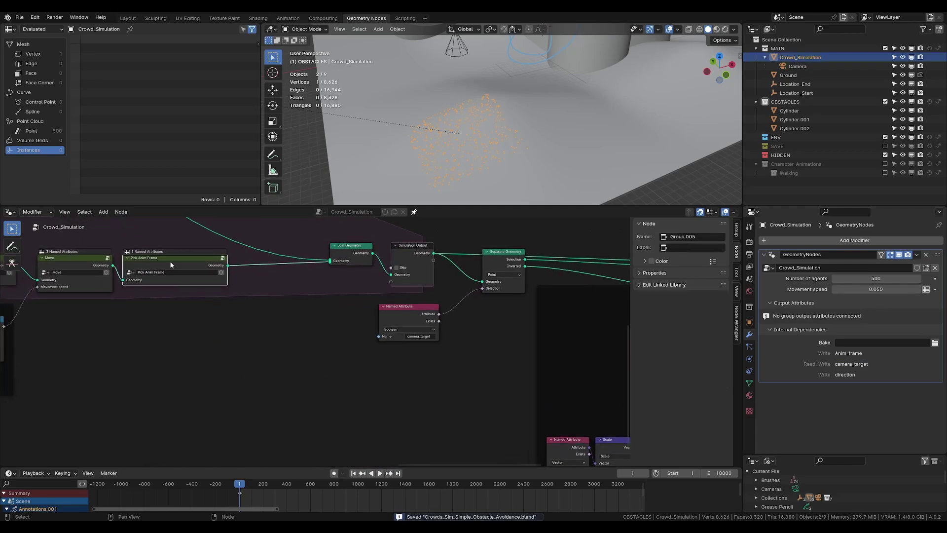
key(Tab)
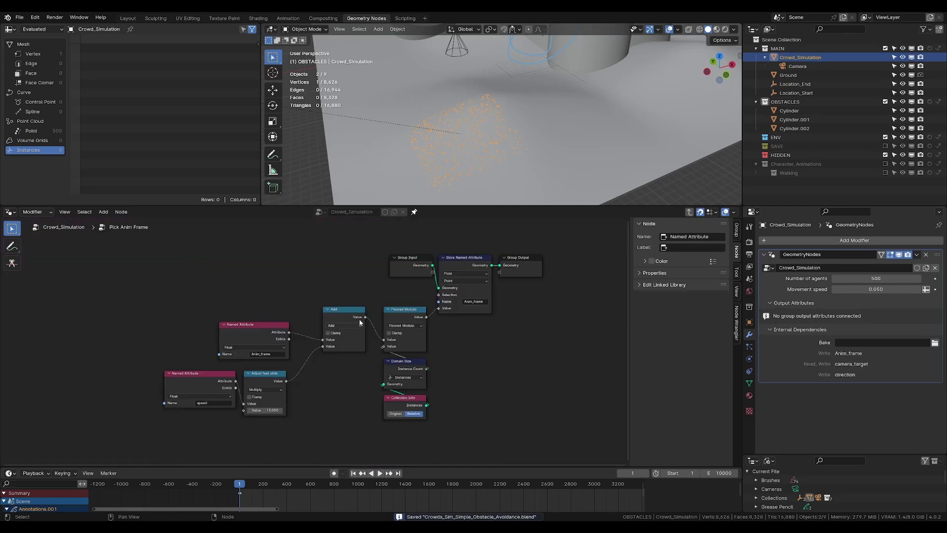
key(Tab)
- Nudge the Instance on Points node slightly down and preview the geometry of the final Join Geometry node
middle_drag(462, 364, 52, 348)
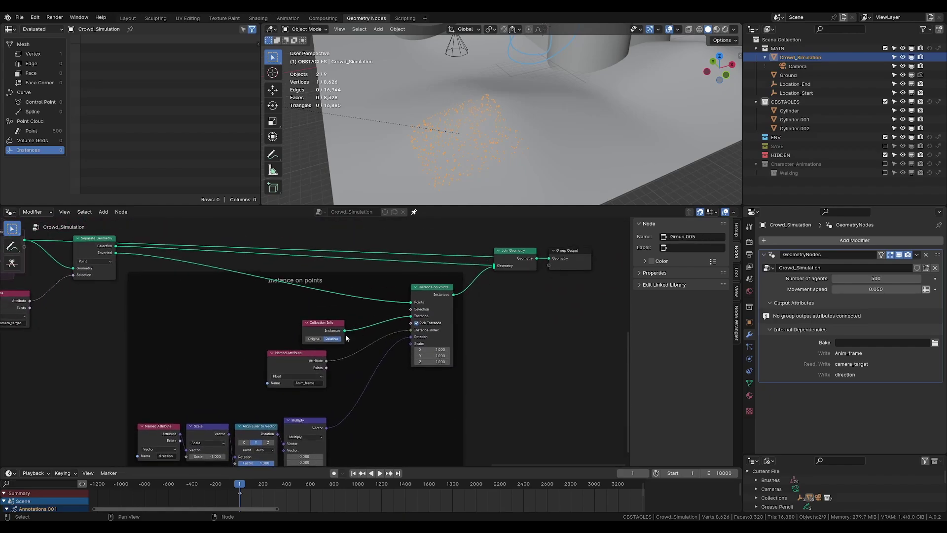
middle_drag(437, 293, 437, 271)
drag(436, 272, 437, 278)
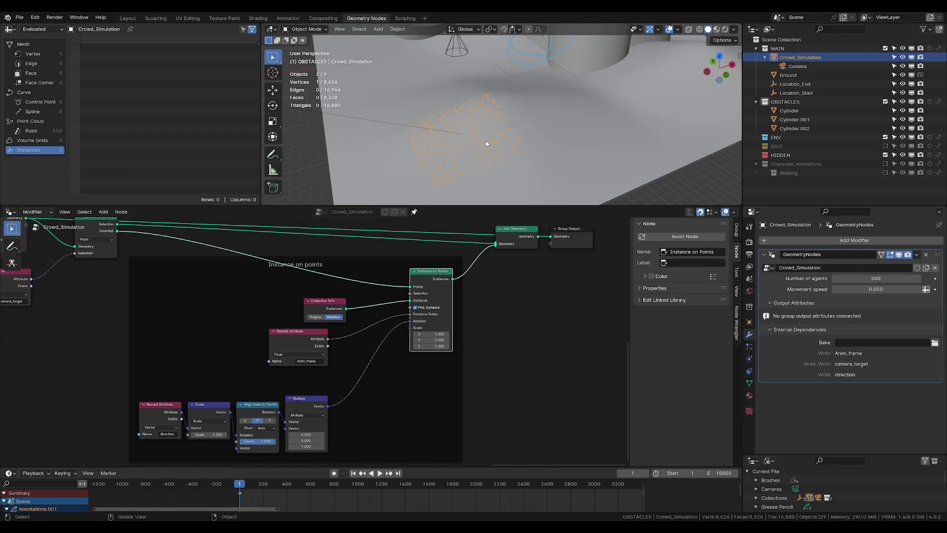
scroll(489, 140, up, 2)
click(524, 238)
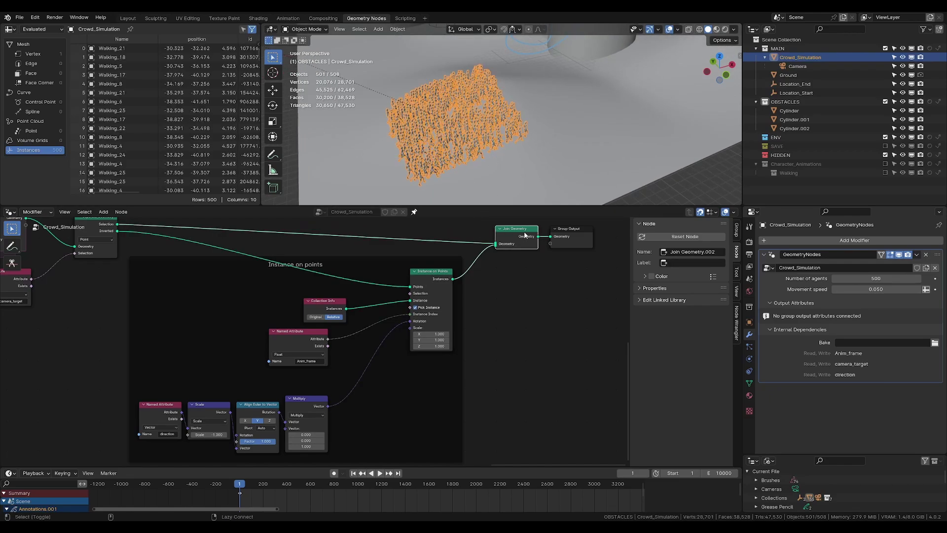
- Enlarge the 3D viewport, raise the number of agents to 2942 and hide the viewport overlays
drag(477, 205, 478, 231)
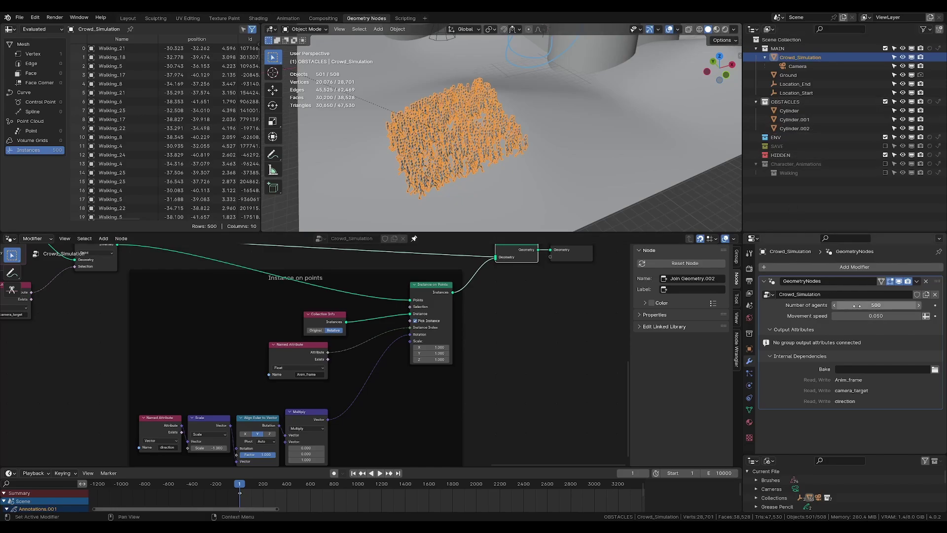
drag(857, 305, 937, 305)
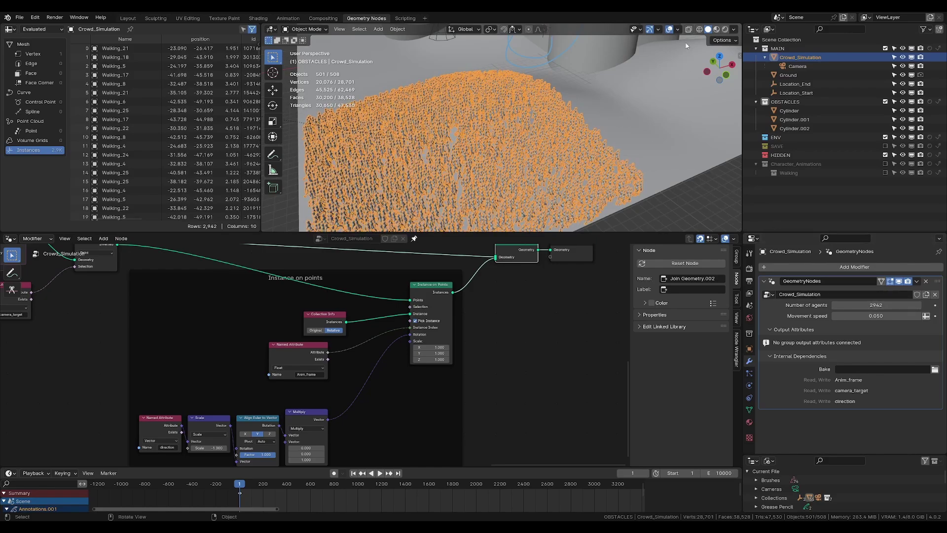
click(670, 29)
middle_drag(520, 145, 429, 124)
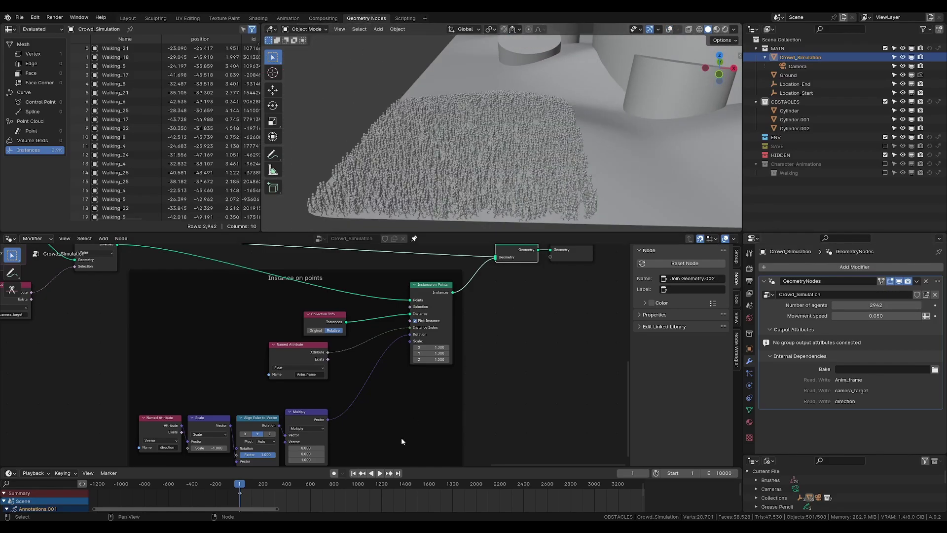
- Play the simulation and examine the dense crowd up close and from above as it approaches the cylinders
click(379, 474)
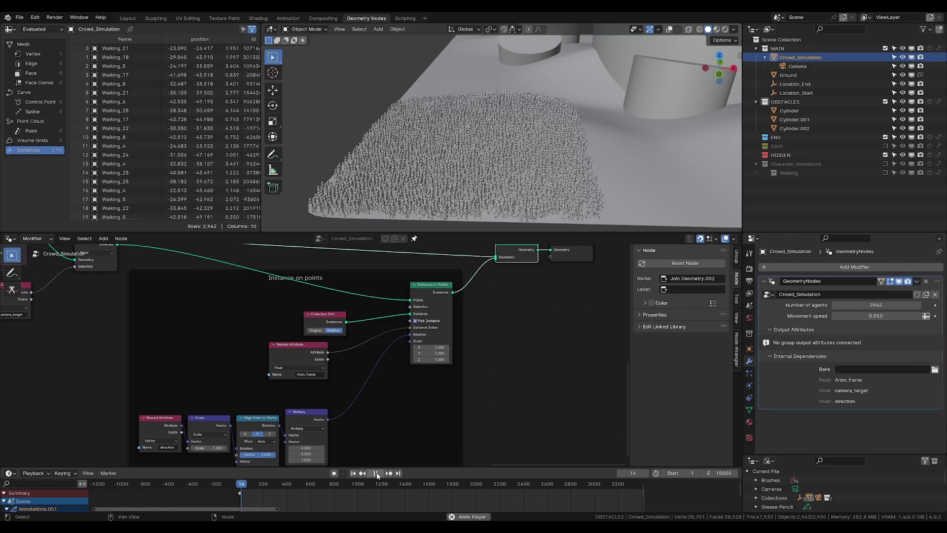
click(669, 29)
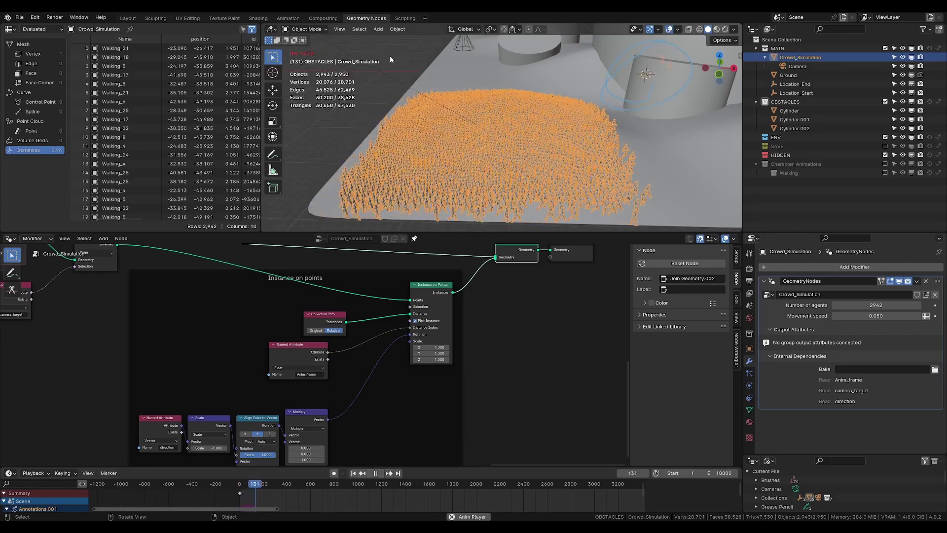
click(669, 29)
scroll(631, 182, up, 4)
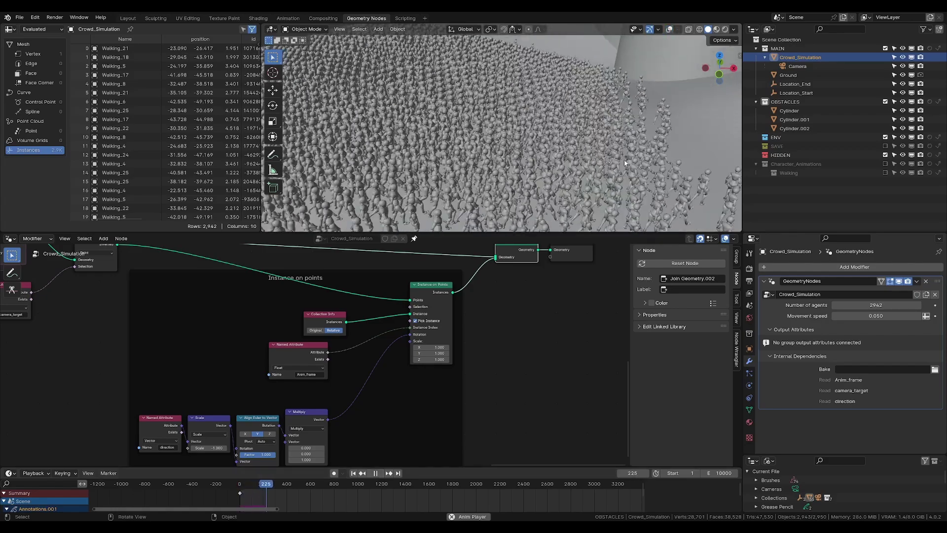
middle_drag(632, 182, 485, 139)
middle_drag(387, 105, 528, 166)
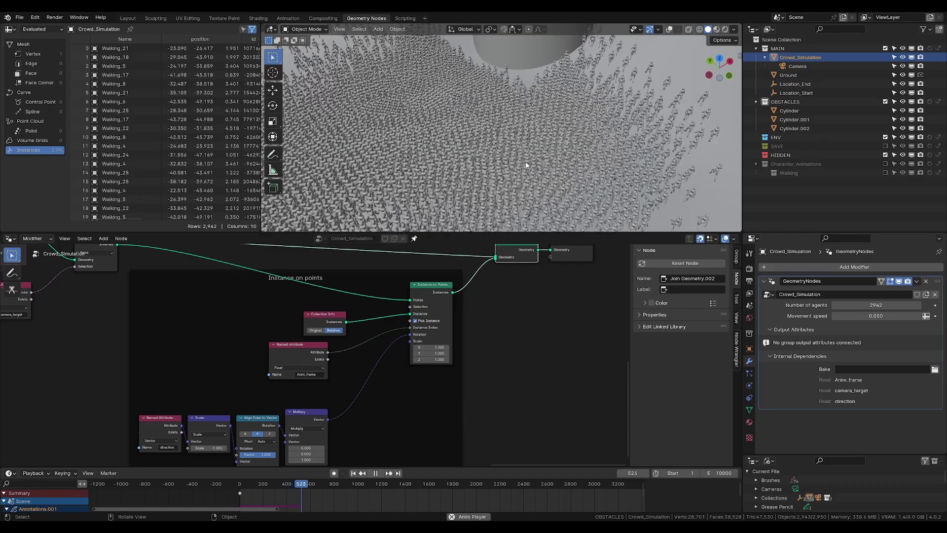
scroll(530, 164, down, 5)
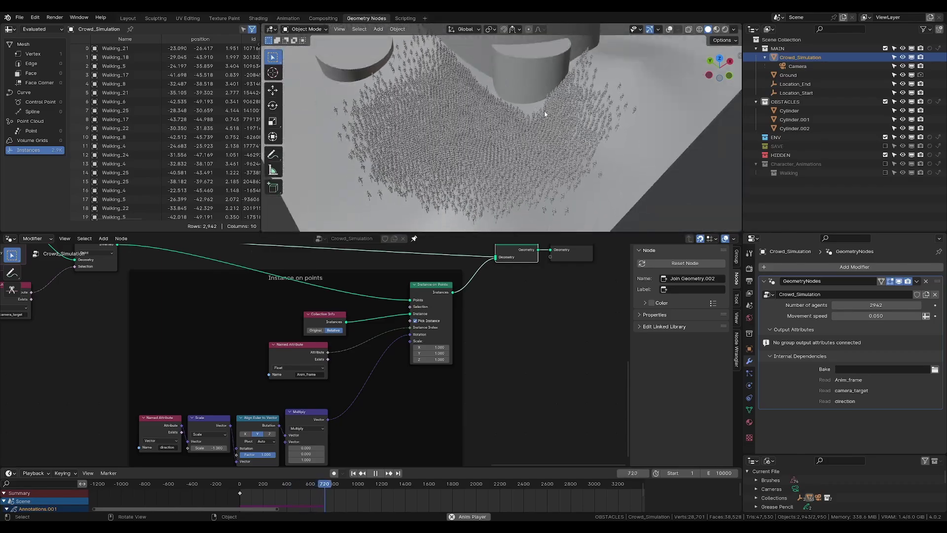
scroll(526, 120, down, 5)
middle_drag(528, 96, 538, 134)
scroll(515, 153, down, 3)
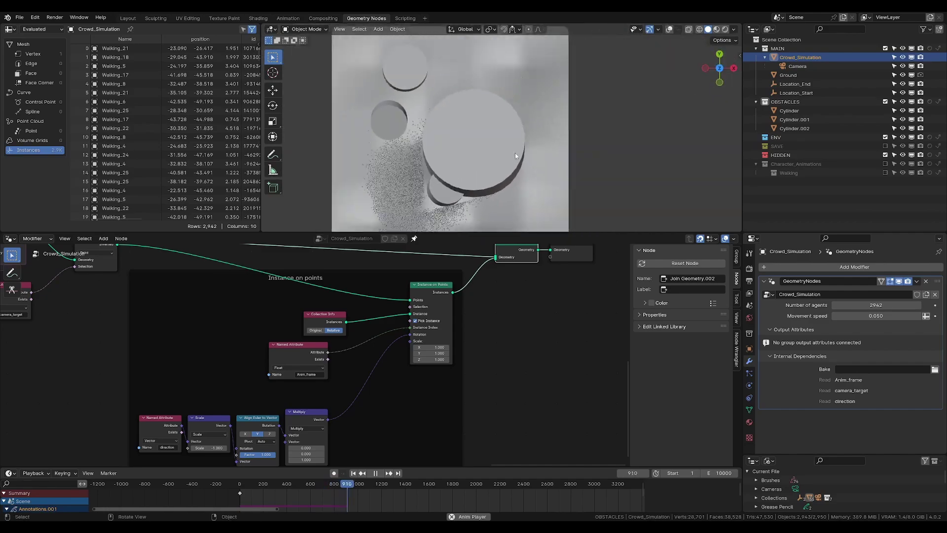
- Select Location_End, examine the crowd flowing around the cylinders in a taller viewport, and stop playback at frame 1
click(800, 85)
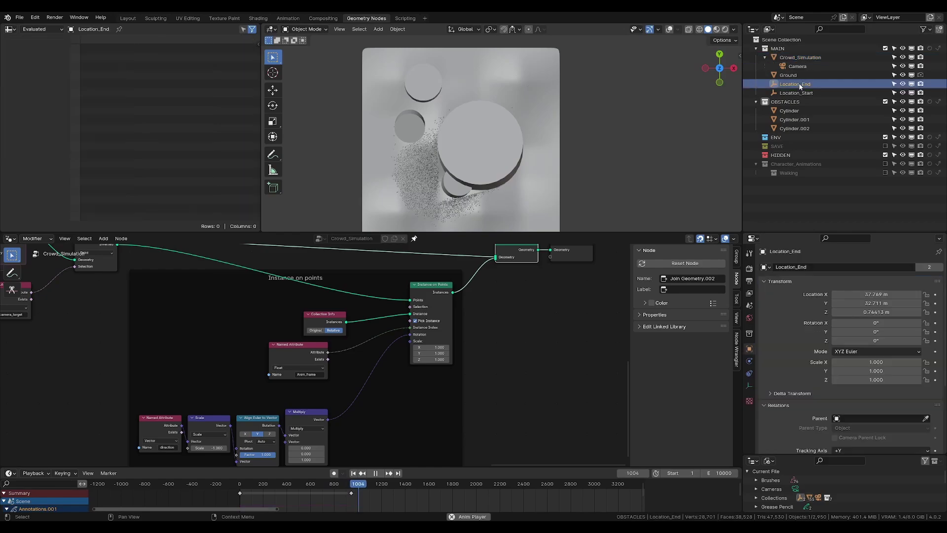
scroll(539, 86, up, 4)
middle_drag(518, 163, 507, 125)
shift+middle_drag(557, 99, 519, 157)
scroll(521, 141, down, 5)
scroll(459, 142, up, 3)
shift+middle_drag(426, 101, 431, 152)
scroll(462, 113, up, 5)
drag(491, 232, 493, 288)
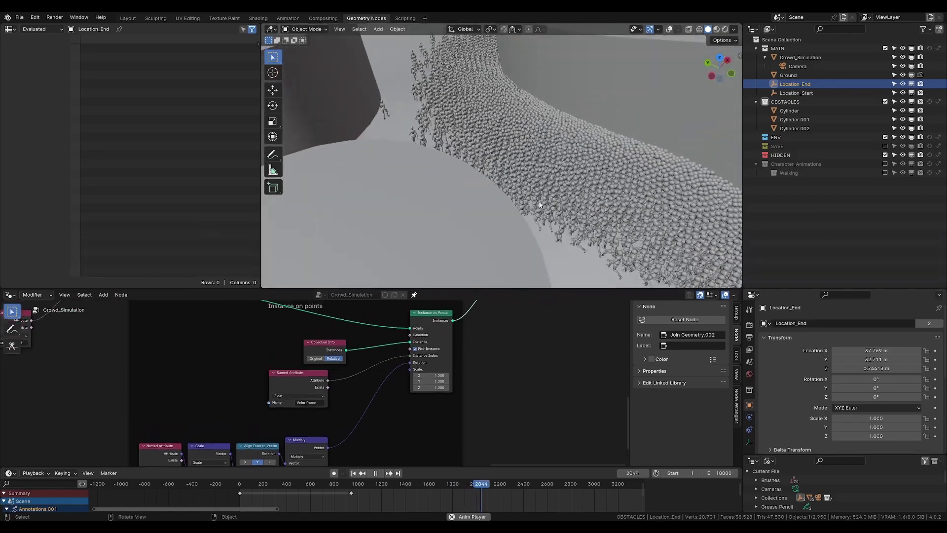
middle_drag(539, 204, 543, 131)
scroll(541, 137, down, 3)
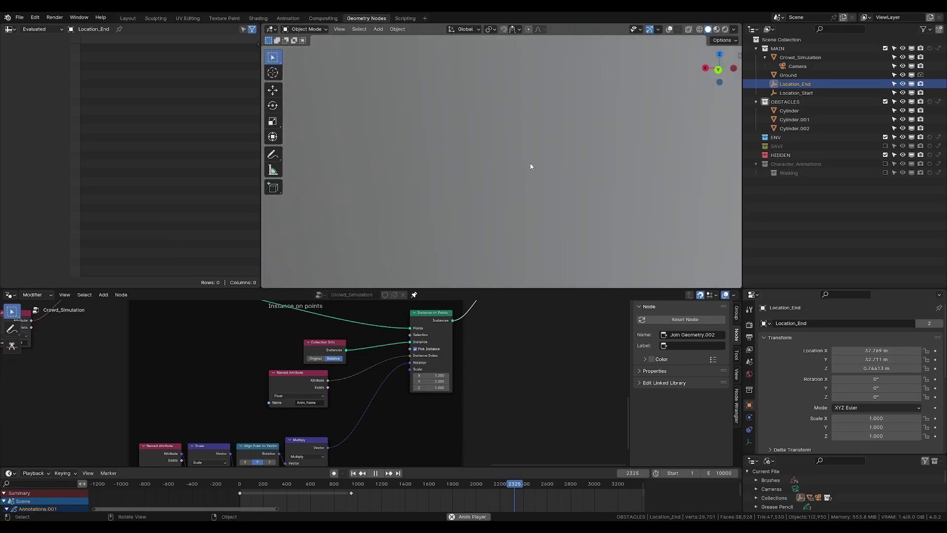
middle_drag(531, 167, 567, 180)
key(Escape)
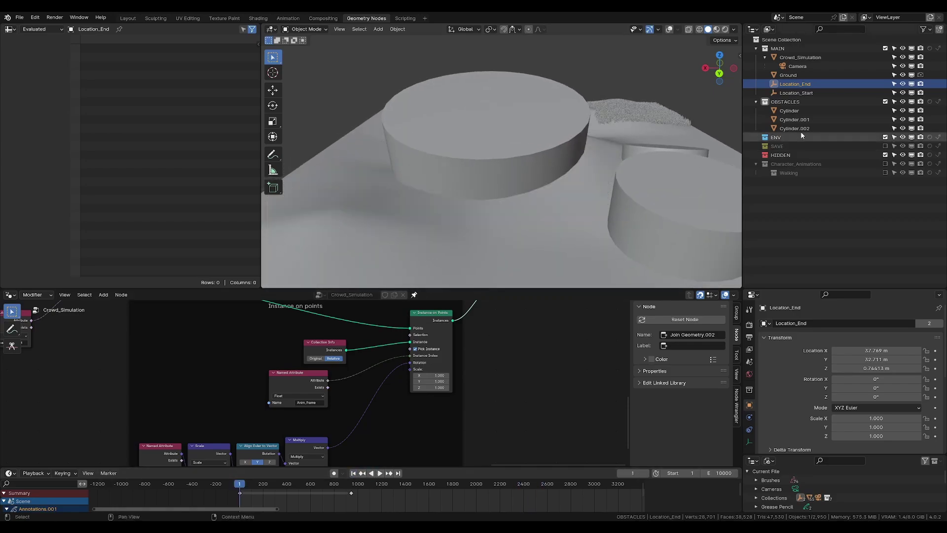
- Mute the Avoid obstacles group node and exclude the OBSTACLES collection from the view layer
scroll(439, 381, down, 7)
middle_drag(351, 338, 478, 345)
middle_drag(121, 341, 524, 349)
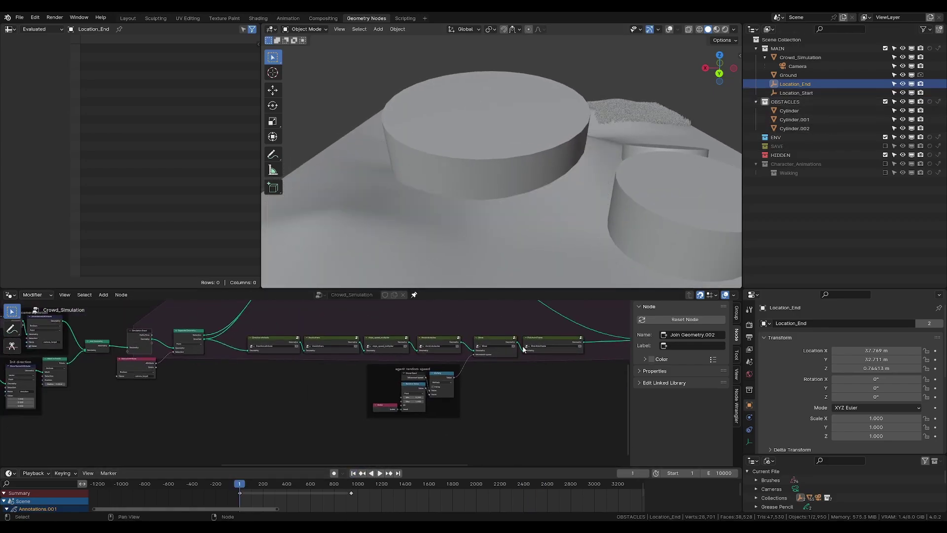
scroll(524, 349, up, 9)
middle_drag(523, 316, 332, 370)
scroll(302, 370, up, 2)
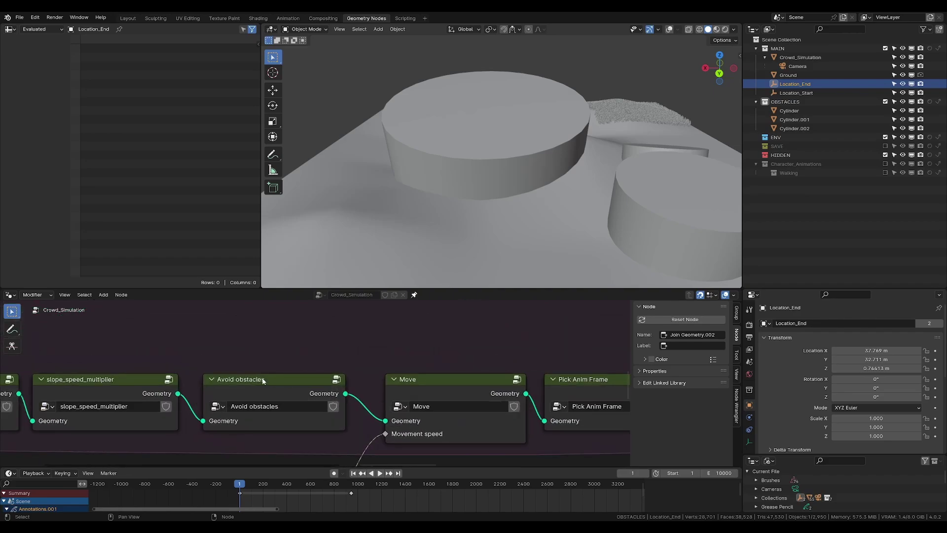
middle_drag(263, 381, 286, 370)
click(286, 371)
key(m)
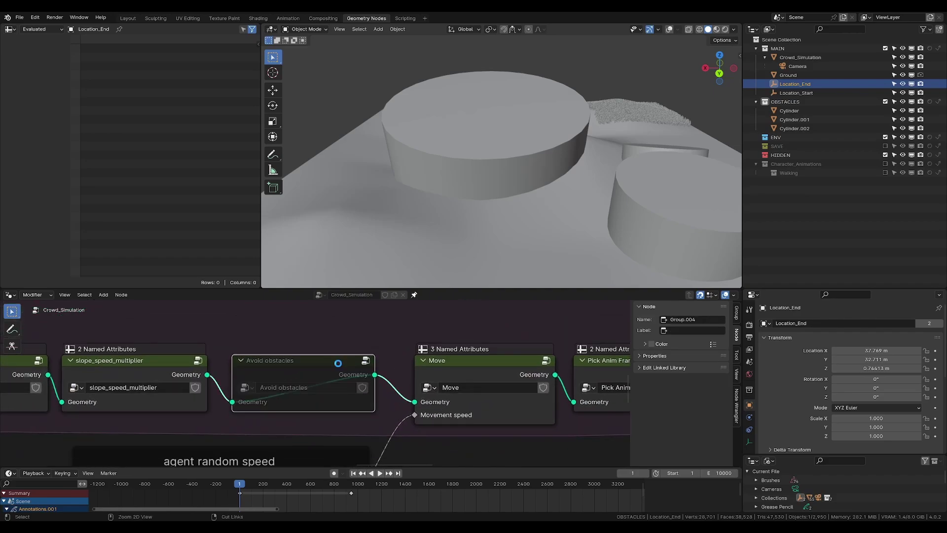
click(885, 102)
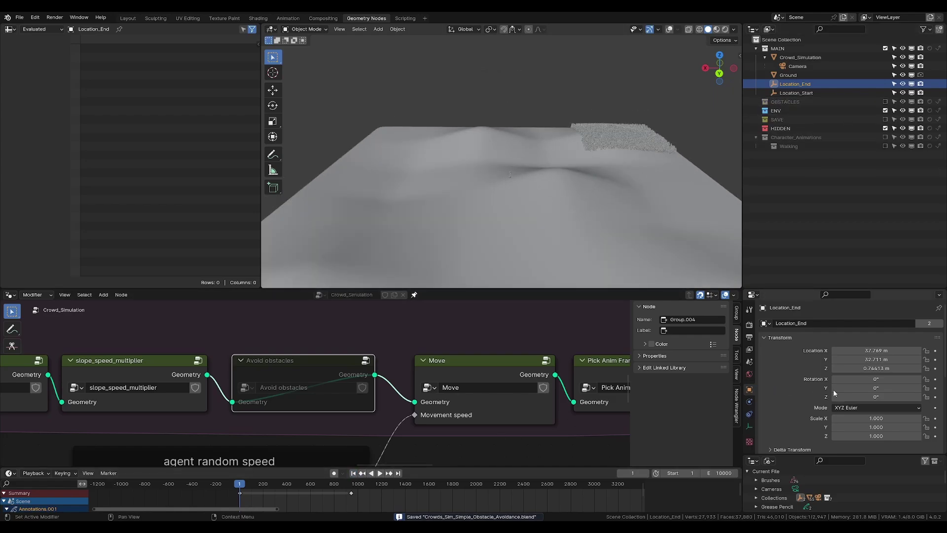
- Set the number of agents of the Crowd_Simulation object to 100
click(795, 57)
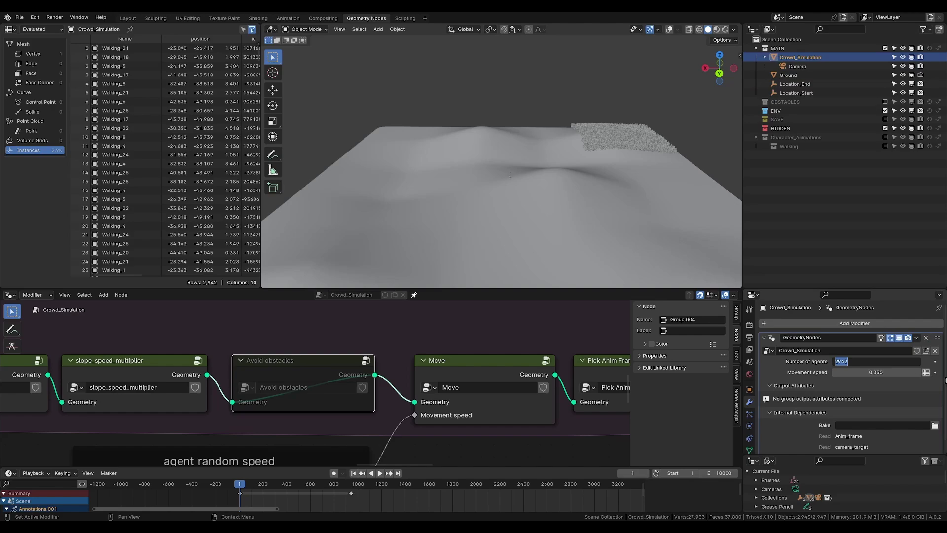
key(Return)
scroll(571, 184, up, 8)
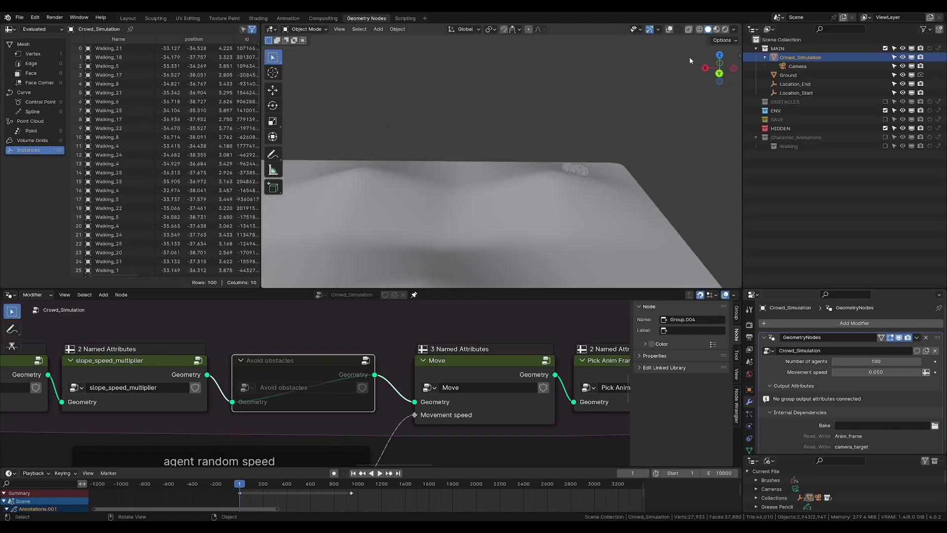
- Look through the scene camera and reframe it closely on the small crowd at its starting area
key(KP_0)
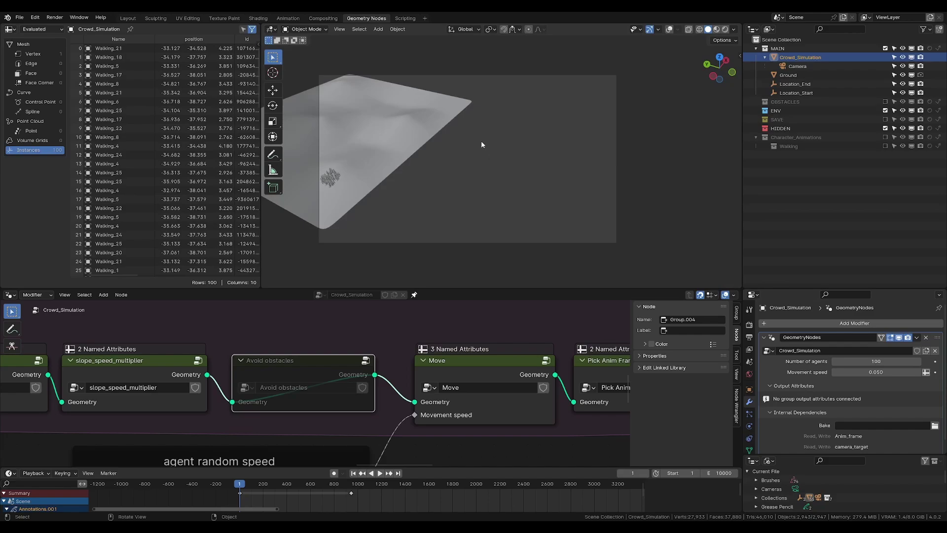
middle_drag(433, 153, 471, 151)
scroll(472, 151, up, 8)
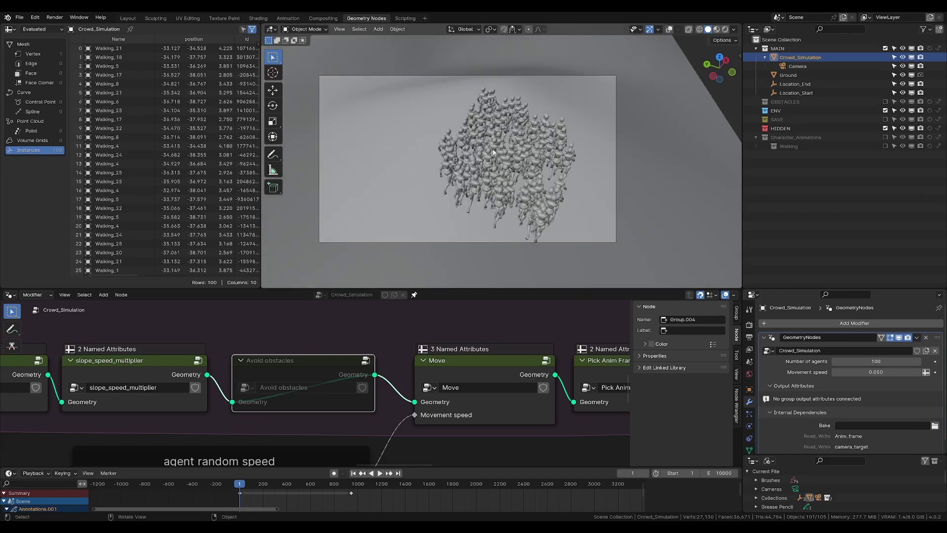
middle_drag(468, 193, 377, 193)
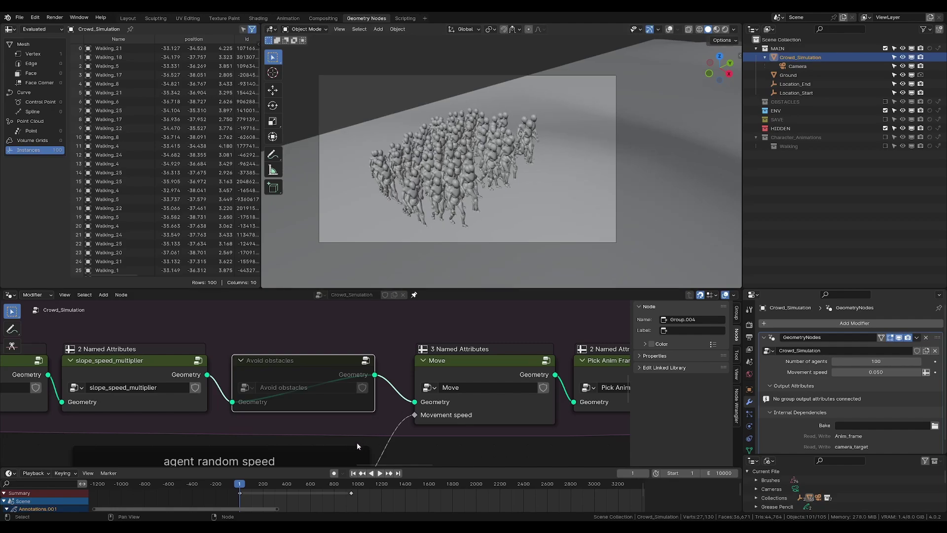
- Delete all timeline keyframes during playback, and watch the crowd cross the terrain before returning to frame 1
click(381, 473)
key(x)
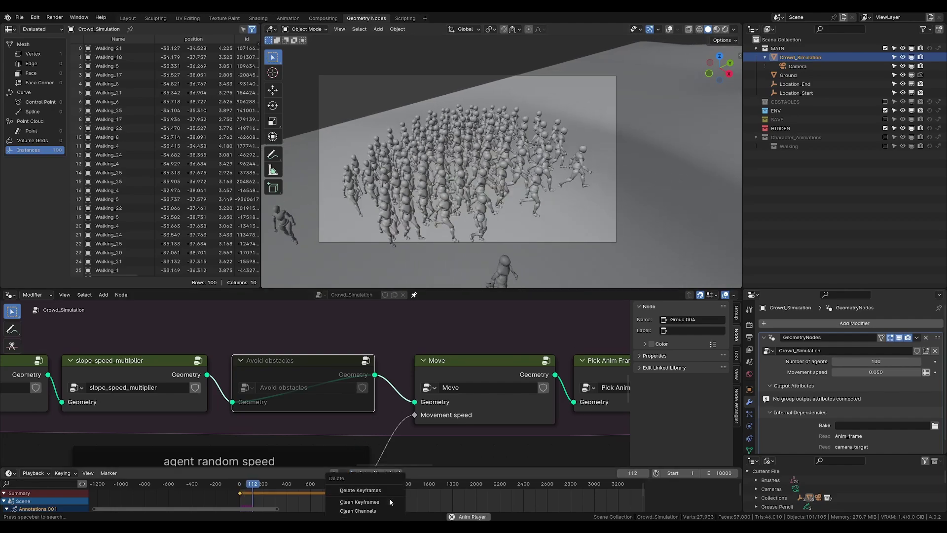
click(387, 490)
click(355, 473)
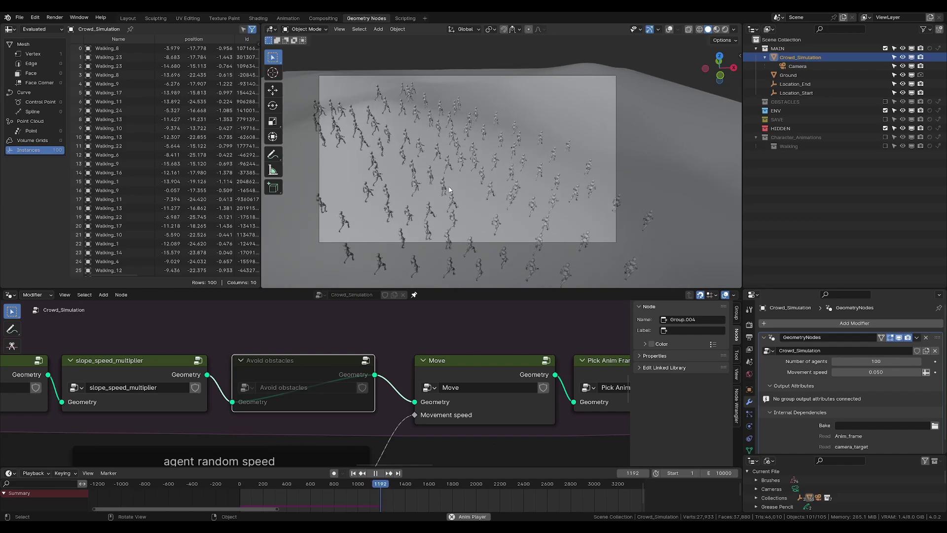
middle_drag(476, 194, 451, 183)
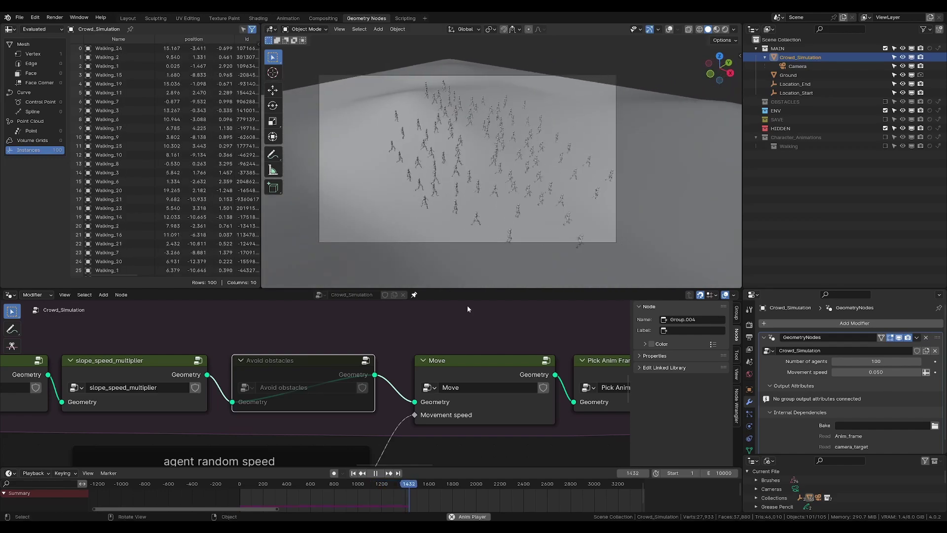
click(354, 473)
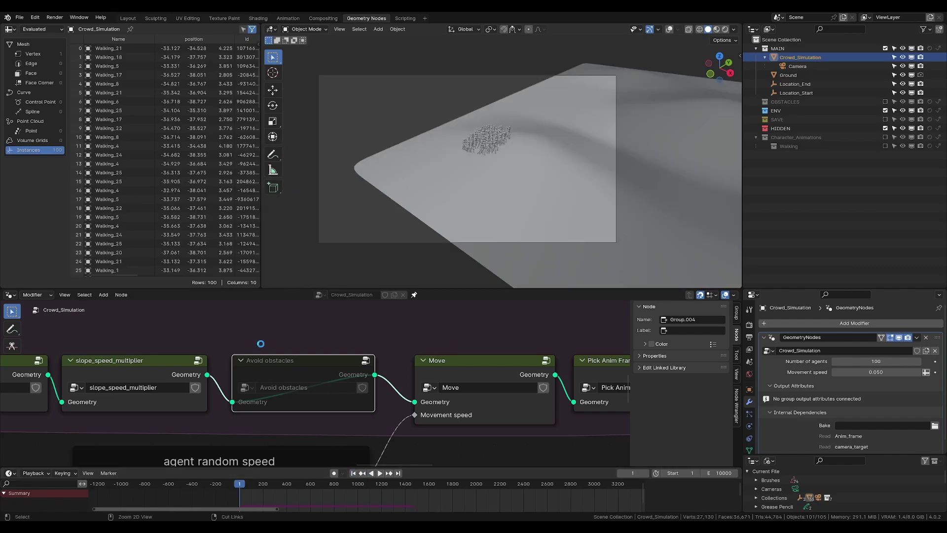
- Save the file and open the Avoid others group at its Multiply, Divide and Map Range nodes
key(ctrl+s)
scroll(397, 328, down, 6)
middle_drag(104, 332, 325, 333)
scroll(325, 335, up, 6)
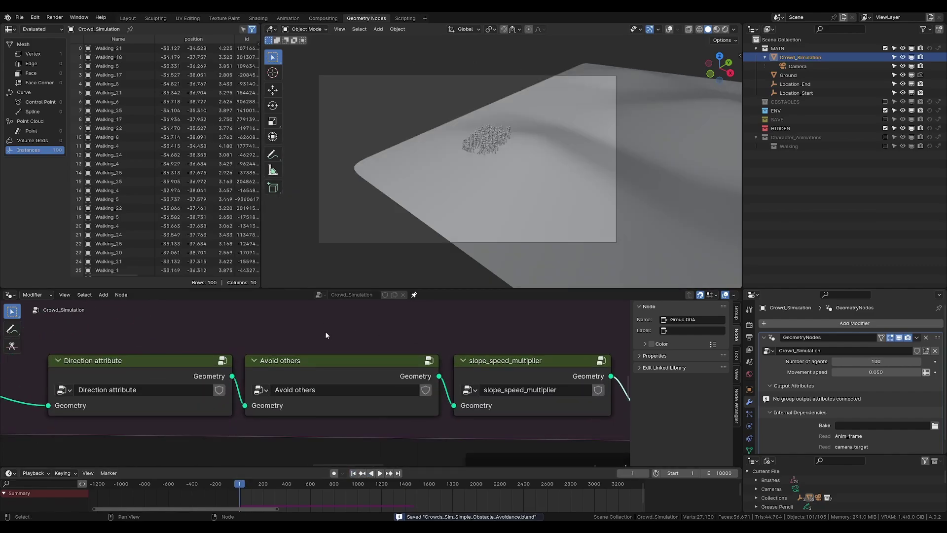
click(333, 359)
key(Tab)
key(Home)
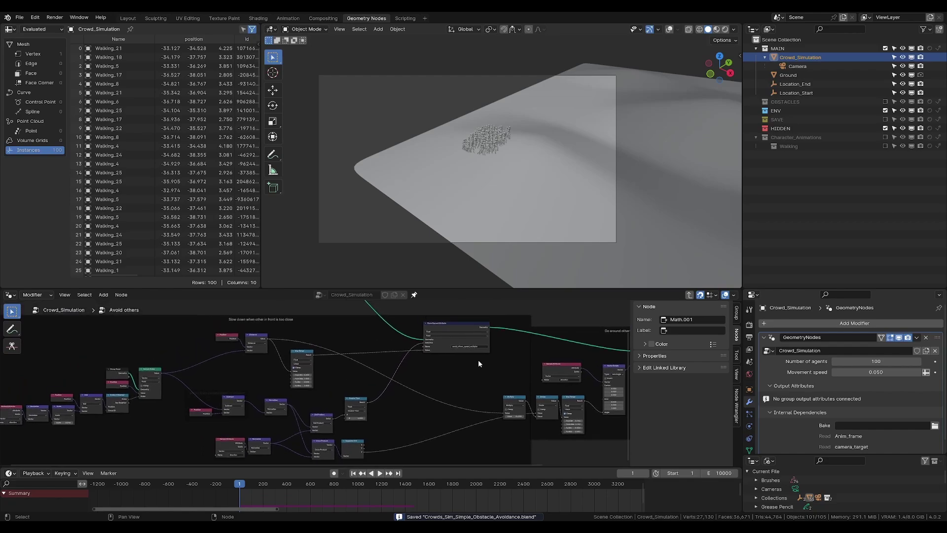
scroll(363, 366, up, 4)
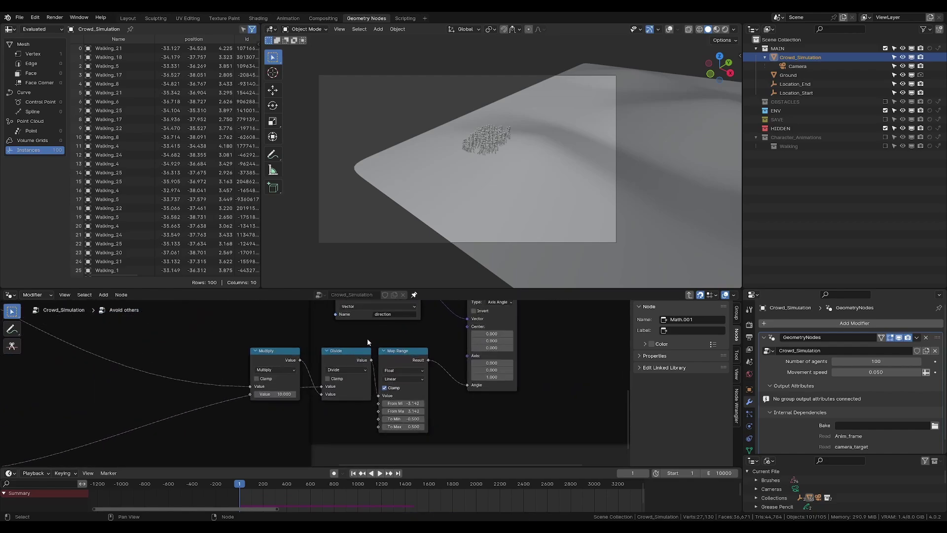
scroll(420, 420, up, 2)
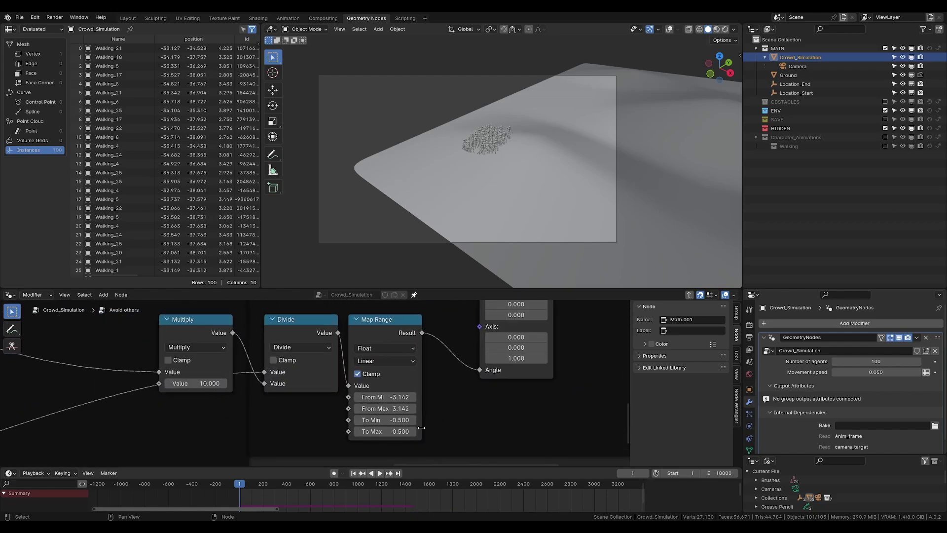
- Enlarge the node editor area to show more of the Avoid others group
scroll(426, 416, down, 2)
middle_drag(348, 357, 425, 395)
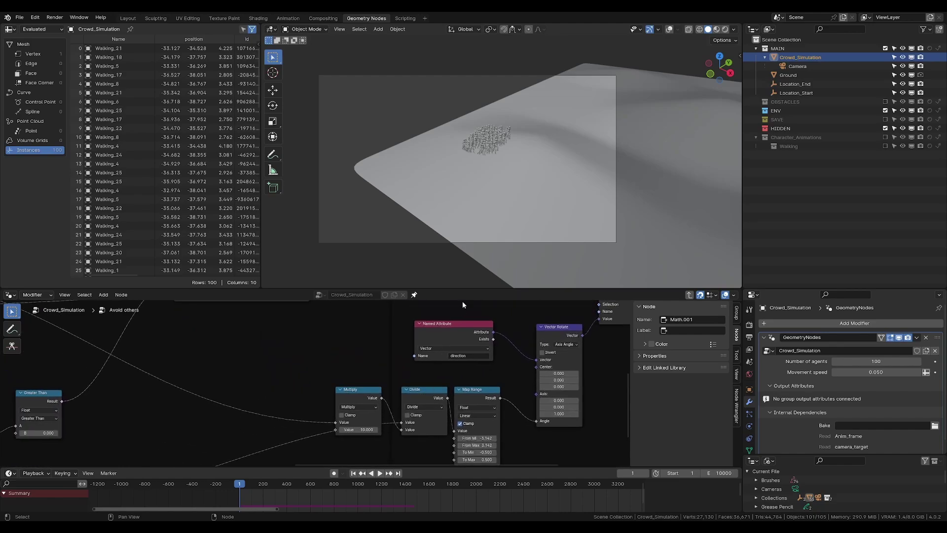
drag(465, 289, 465, 242)
scroll(390, 331, down, 2)
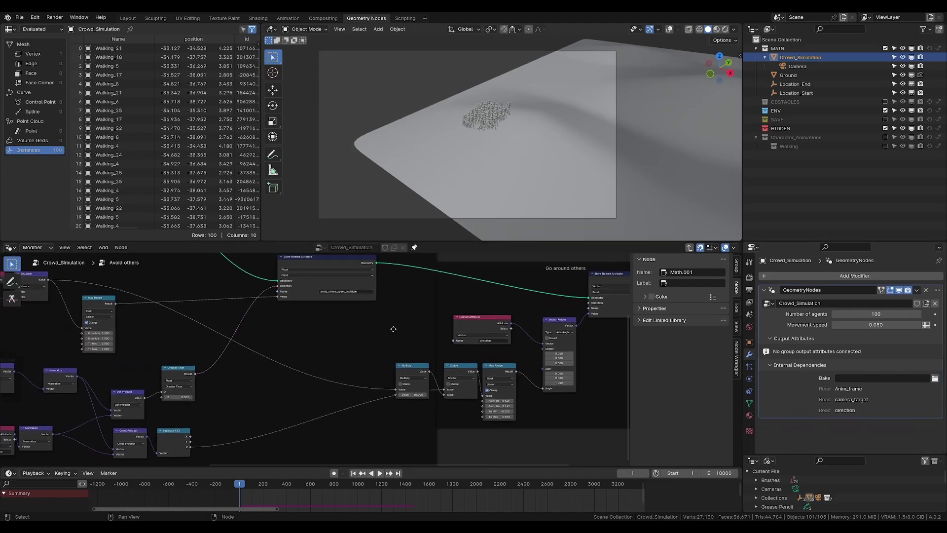
- Examine the "Slow down when other in front is too close" frame back to the Sample Index and Index of Nearest nodes
scroll(384, 338, down, 4)
middle_drag(315, 320, 427, 341)
drag(284, 300, 266, 302)
scroll(265, 302, up, 2)
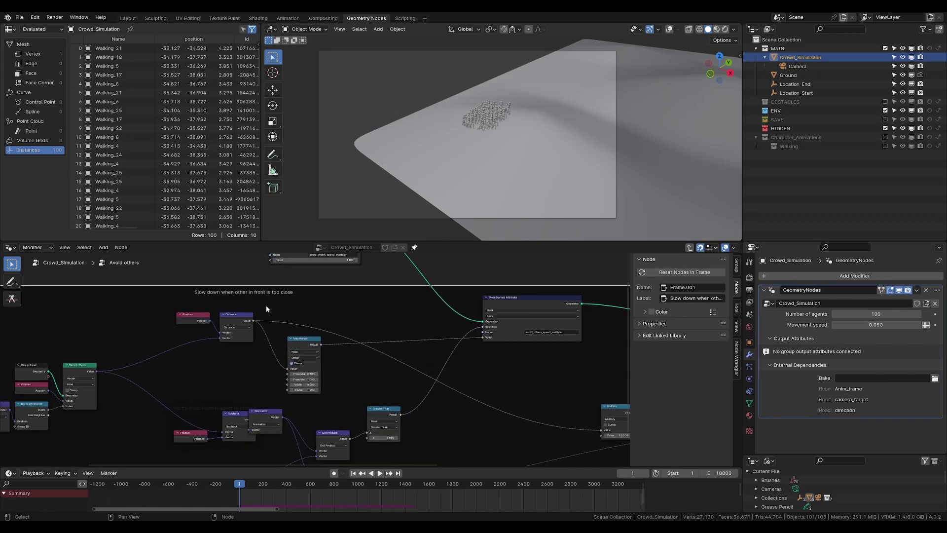
middle_drag(75, 365, 339, 301)
click(182, 306)
middle_drag(230, 339, 288, 328)
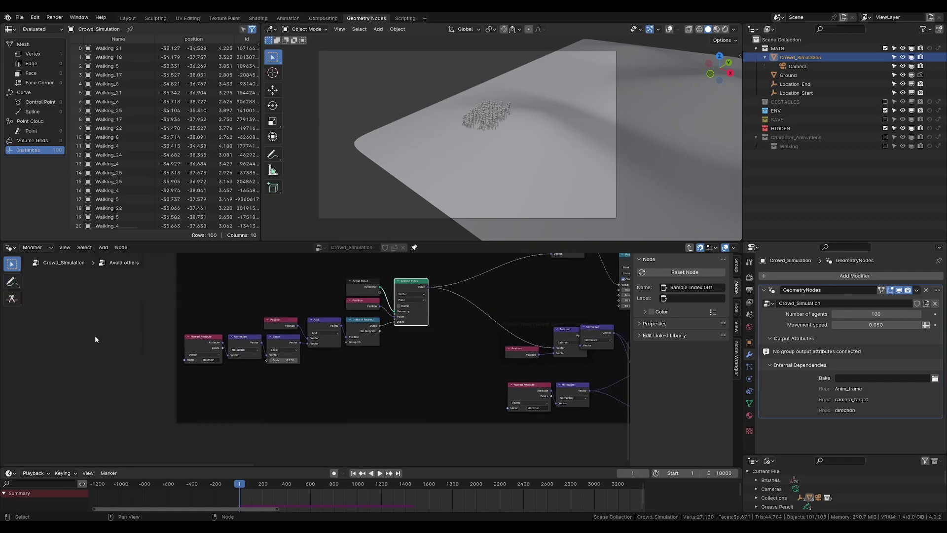
- Annotate two agents joined by a direction arrow beside the node chain, and underline the Scale node's value
click(64, 360)
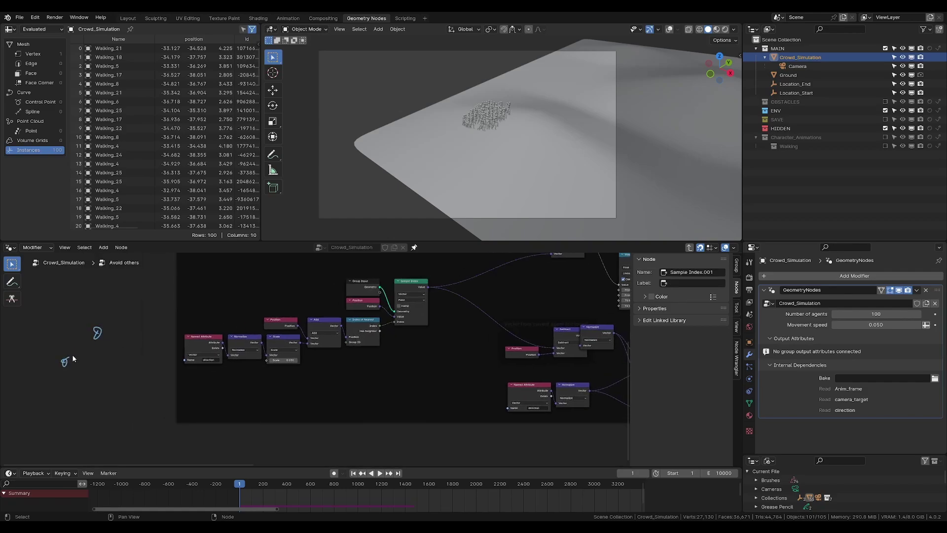
drag(67, 363, 84, 343)
scroll(296, 369, up, 2)
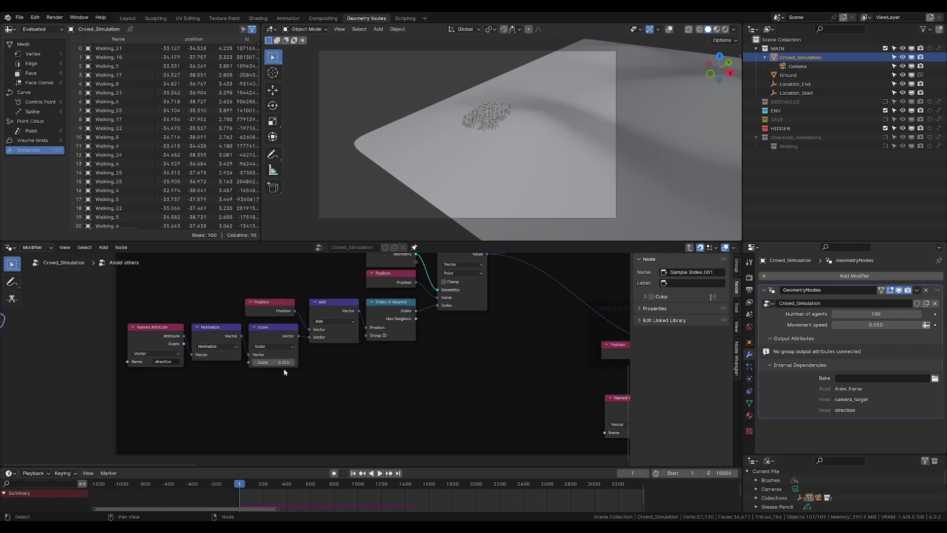
scroll(126, 356, down, 1)
middle_drag(125, 356, 233, 338)
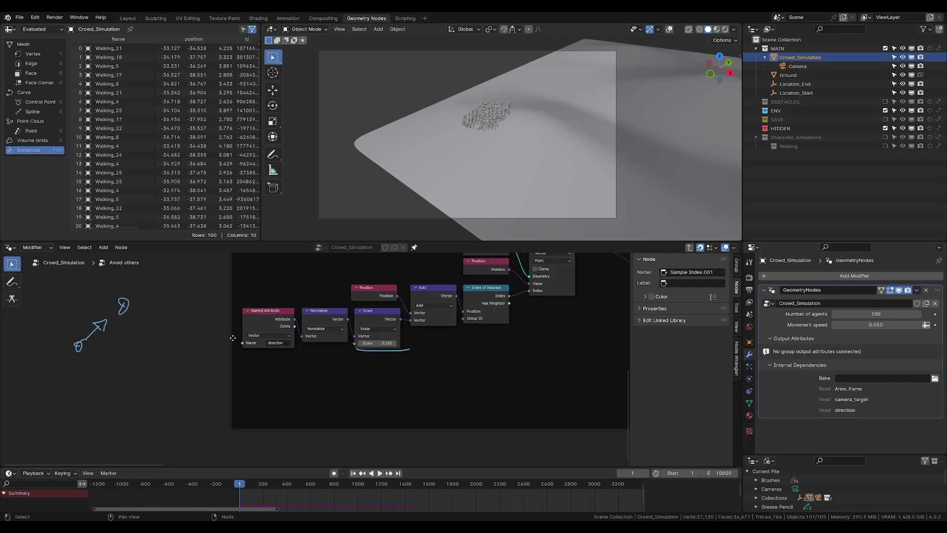
- Label the annotated arrow .25 and sketch a second agent with an arrow to its search point below
click(95, 348)
drag(102, 338, 113, 351)
drag(137, 418, 157, 397)
mouse_move(175, 376)
mouse_down()
mouse_move(161, 409)
mouse_move(153, 379)
mouse_move(163, 407)
mouse_move(165, 387)
mouse_up()
scroll(482, 359, down, 1)
middle_drag(482, 358, 206, 410)
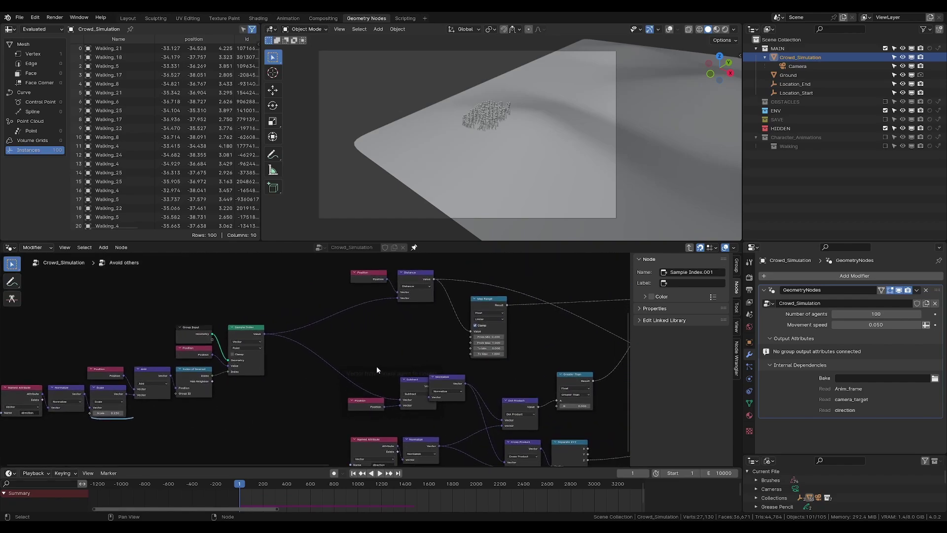
- Add more annotation strokes around the search point in the lower agent sketch
middle_drag(385, 349, 586, 263)
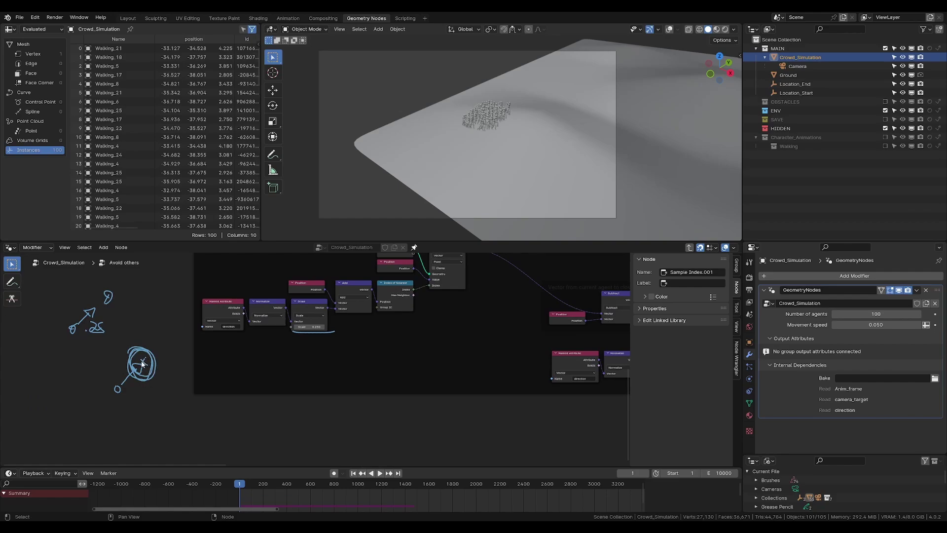
drag(165, 362, 169, 362)
drag(147, 360, 141, 367)
drag(134, 382, 127, 388)
- Underline the avoid_others_speed_multiplier name in the Store Named Attribute node with an annotation
scroll(133, 386, down, 2)
shift+middle_drag(416, 328, 82, 406)
shift+middle_drag(318, 362, 281, 410)
scroll(459, 359, up, 4)
drag(426, 360, 486, 357)
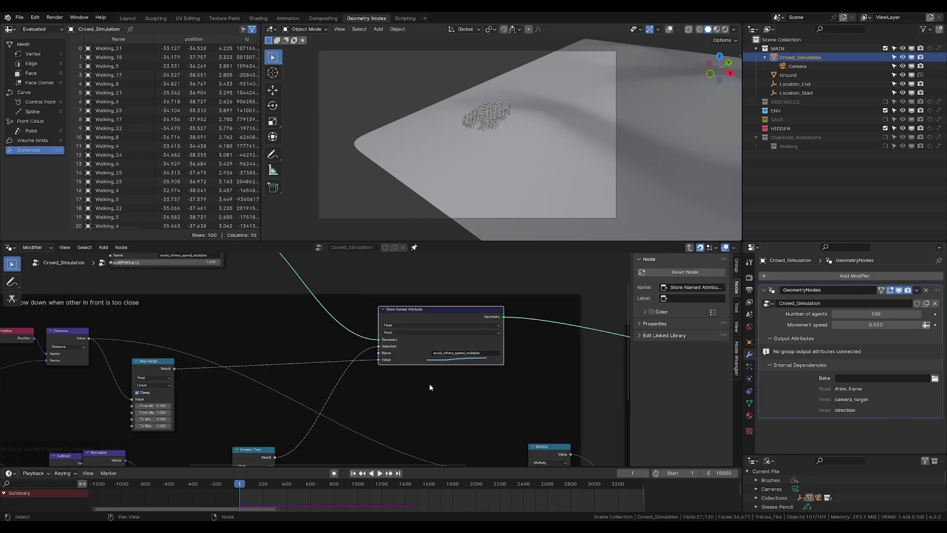
- Examine the Go around others frame, from Vector Rotate to the Store Named Attribute node for direction
scroll(430, 387, down, 1)
middle_drag(429, 384, 318, 348)
scroll(389, 347, down, 1)
scroll(577, 333, up, 2)
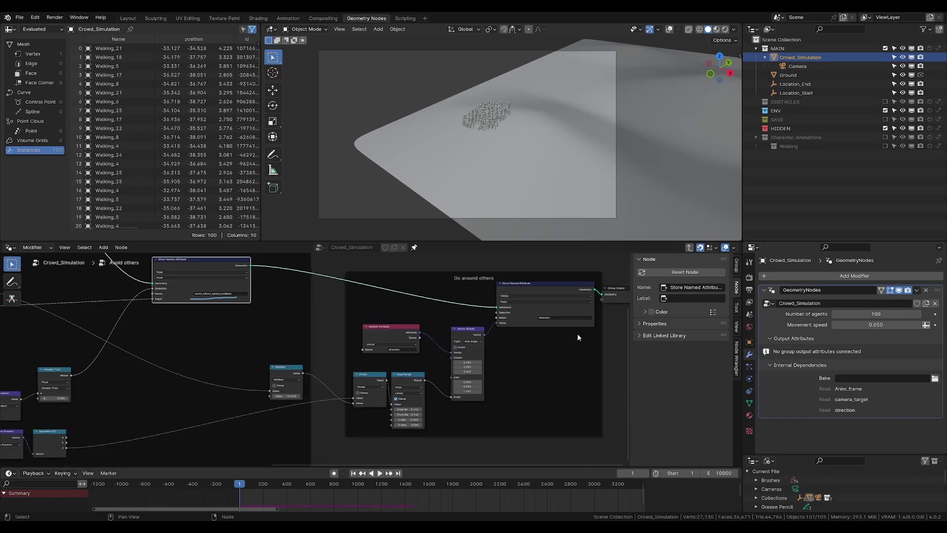
click(547, 317)
click(551, 318)
click(556, 311)
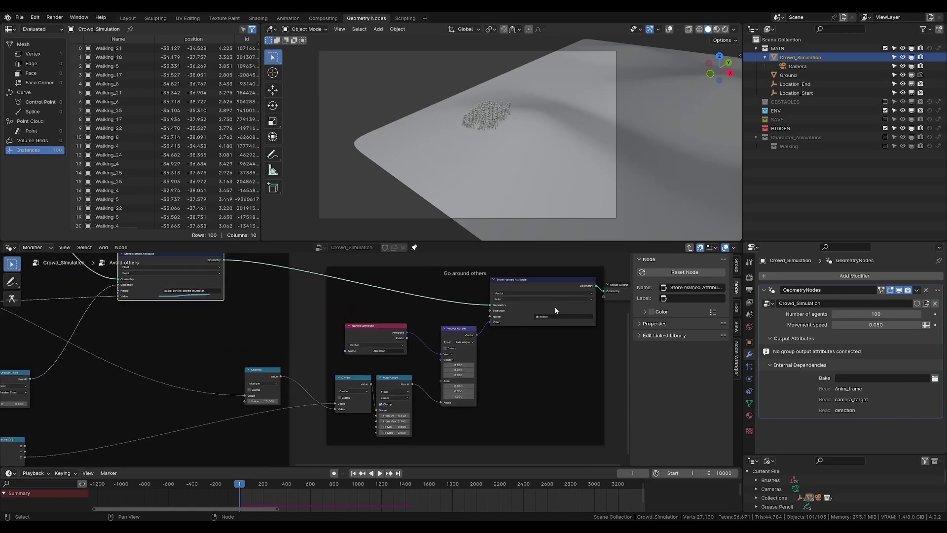
key(ctrl+z)
key(ctrl+shift+z)
scroll(555, 310, up, 4)
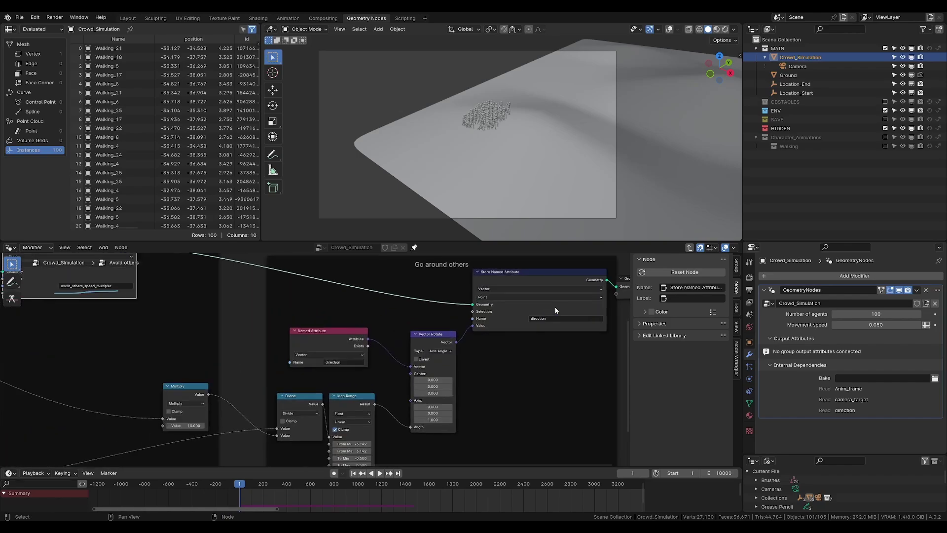
middle_drag(555, 310, 506, 303)
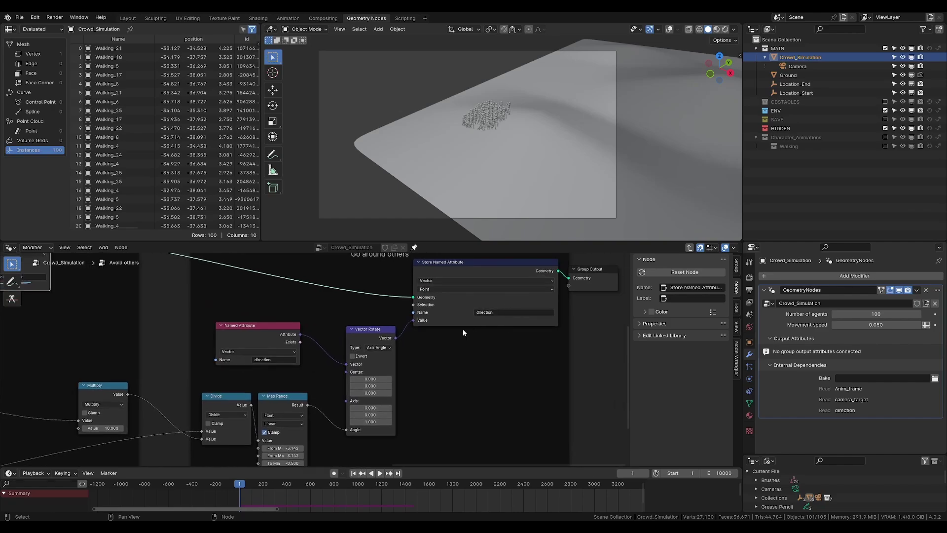
- Move the Normalize node clear of the Subtract node in the closest-agent vector chain
middle_drag(257, 360, 338, 327)
scroll(338, 326, down, 2)
scroll(296, 351, down, 1)
middle_drag(291, 350, 452, 328)
middle_drag(209, 324, 409, 321)
scroll(301, 360, up, 2)
scroll(253, 383, up, 1)
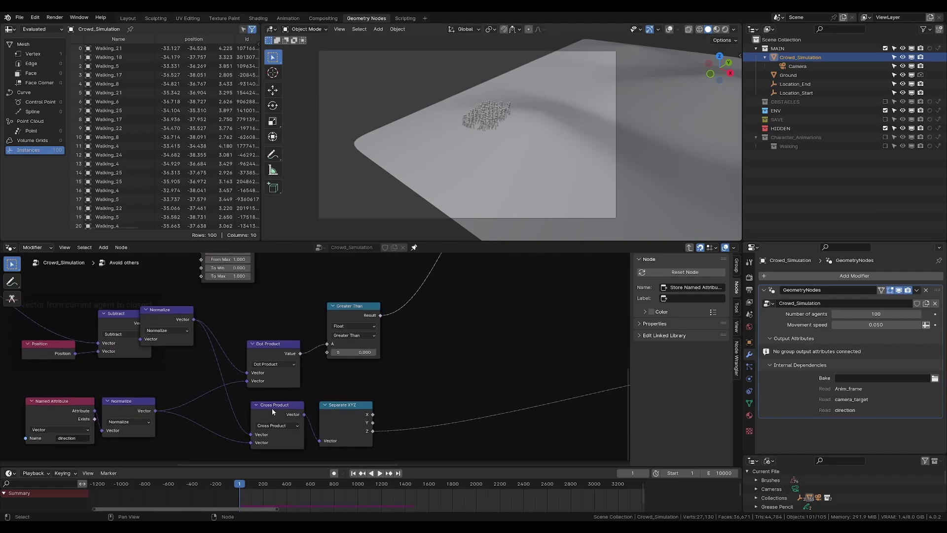
middle_drag(344, 395, 484, 400)
drag(318, 318, 344, 322)
- Trace the closest-agent vector from Sample Index and Subtract through Cross Product and Separate XYZ to the Divide node
middle_drag(230, 297, 281, 313)
middle_drag(311, 340, 362, 356)
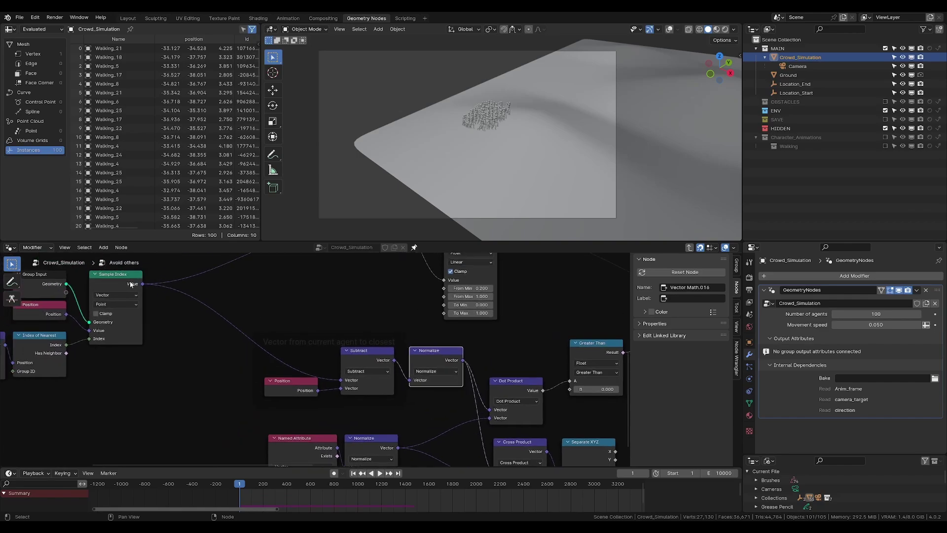
middle_drag(294, 332, 258, 310)
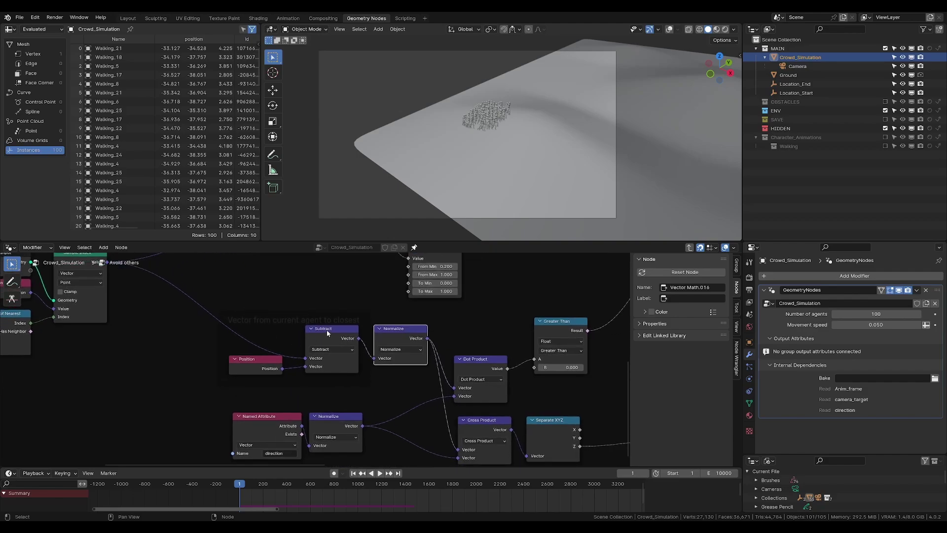
scroll(269, 283, down, 2)
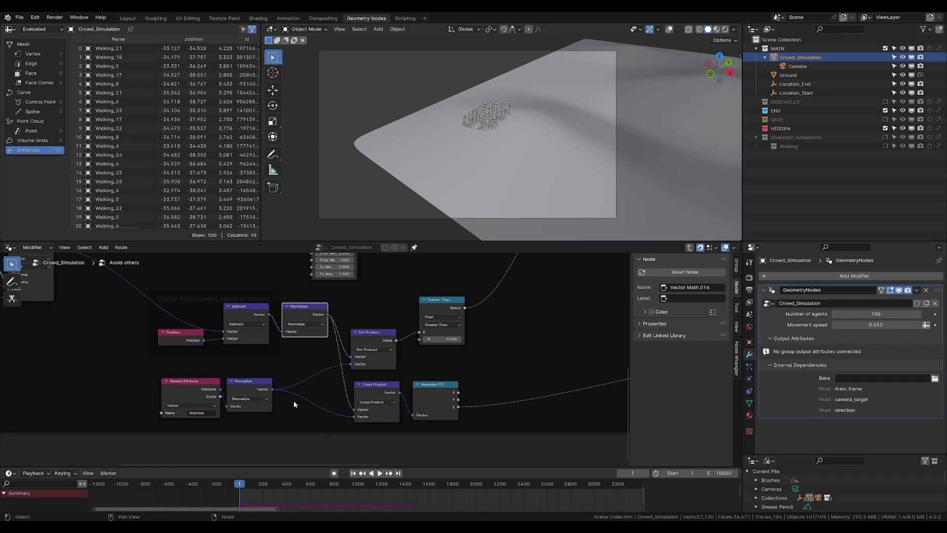
middle_drag(548, 338, 233, 362)
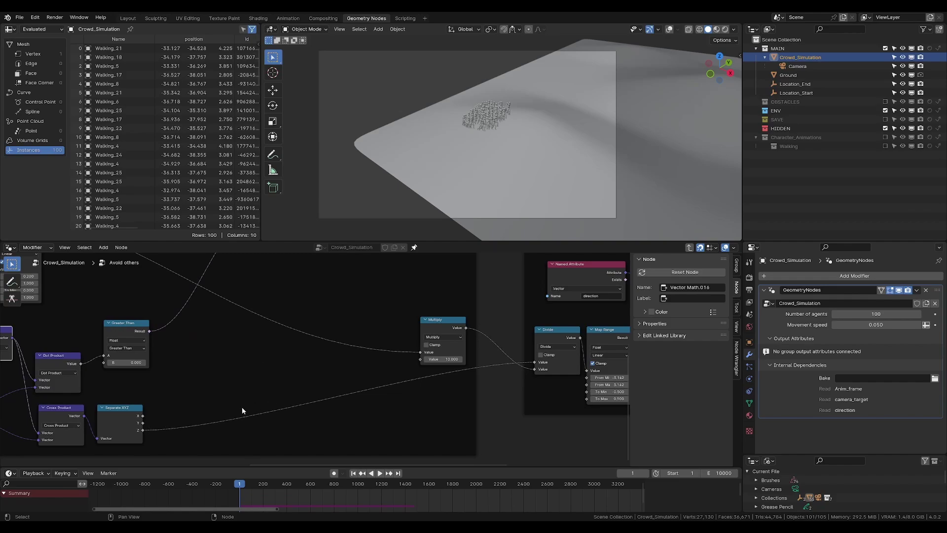
click(139, 435)
middle_drag(392, 371, 189, 403)
middle_drag(366, 423, 311, 398)
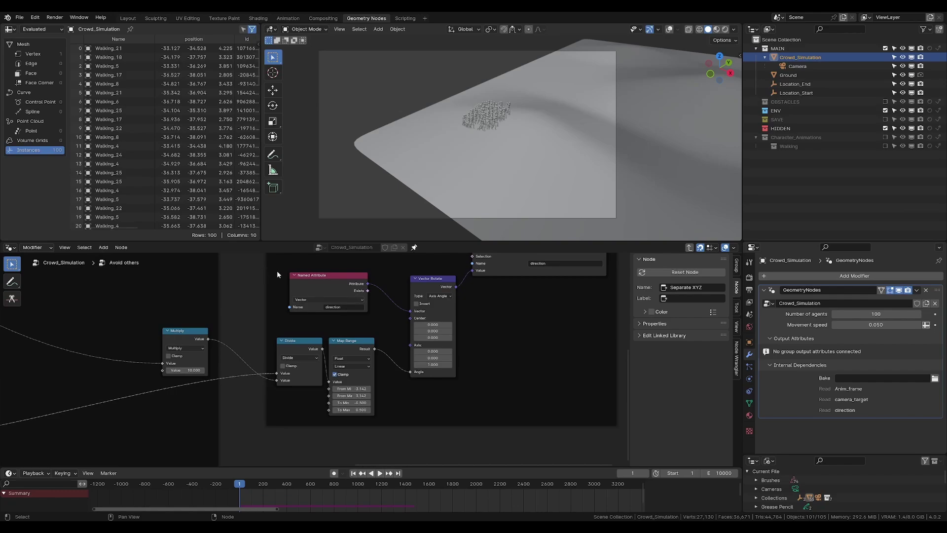
- Examine the direction attribute, Vector Rotate inputs and Map Range limits in the Go around others frame
drag(278, 271, 458, 322)
click(488, 315)
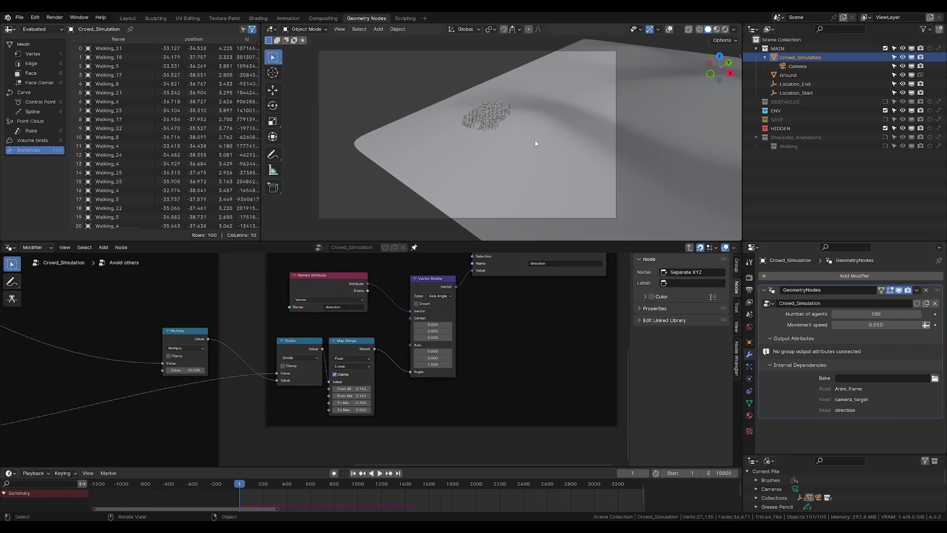
scroll(343, 328, down, 5)
scroll(361, 324, up, 5)
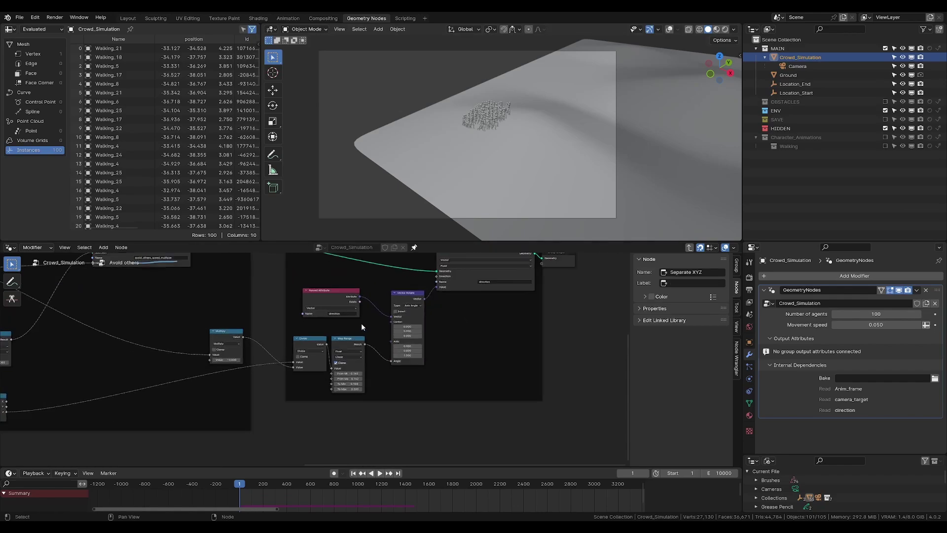
scroll(345, 404, up, 3)
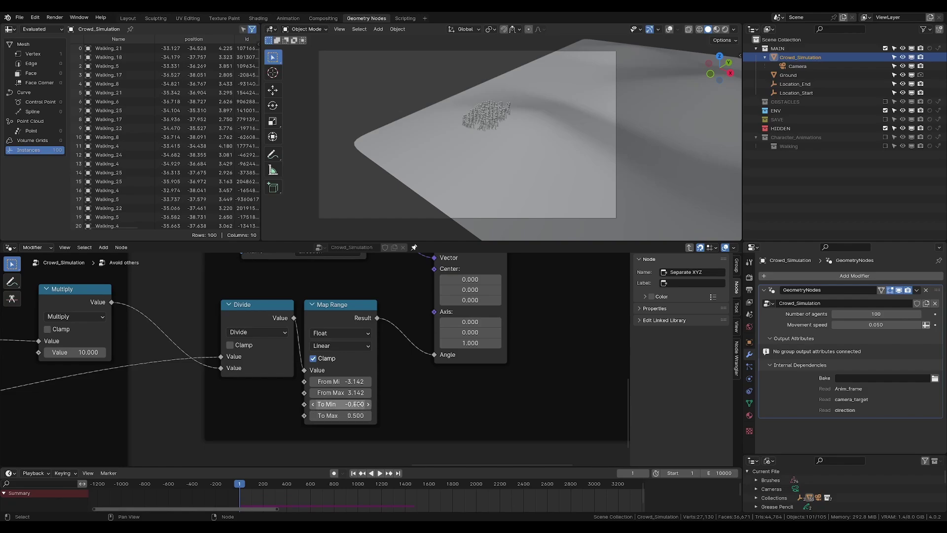
- Move the Position and Distance nodes closer to the Map Range node in the slow-down frame
scroll(369, 408, down, 3)
middle_drag(126, 303, 455, 368)
scroll(425, 368, down, 4)
middle_drag(229, 341, 259, 315)
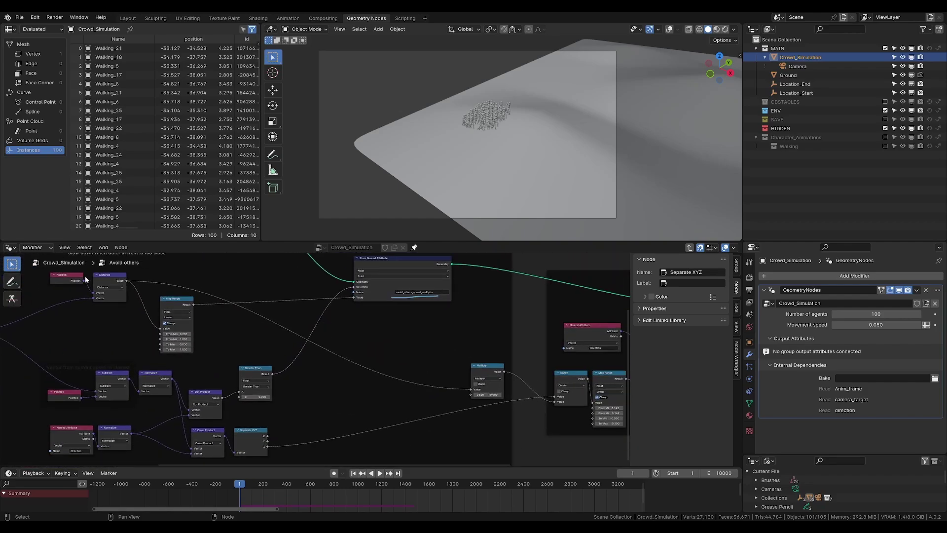
drag(39, 272, 148, 284)
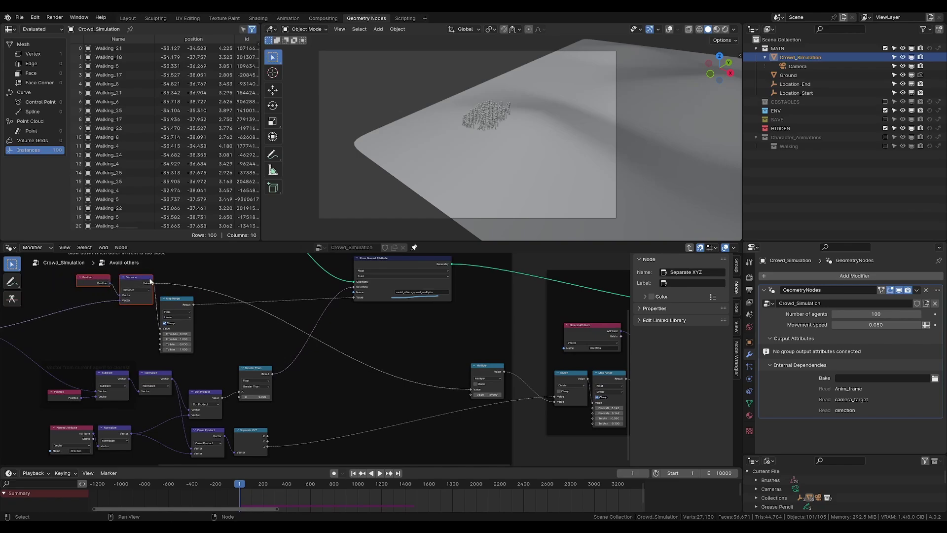
click(189, 279)
- Set the value of the Multiply node that feeds the Divide node to 0.5
scroll(468, 388, up, 4)
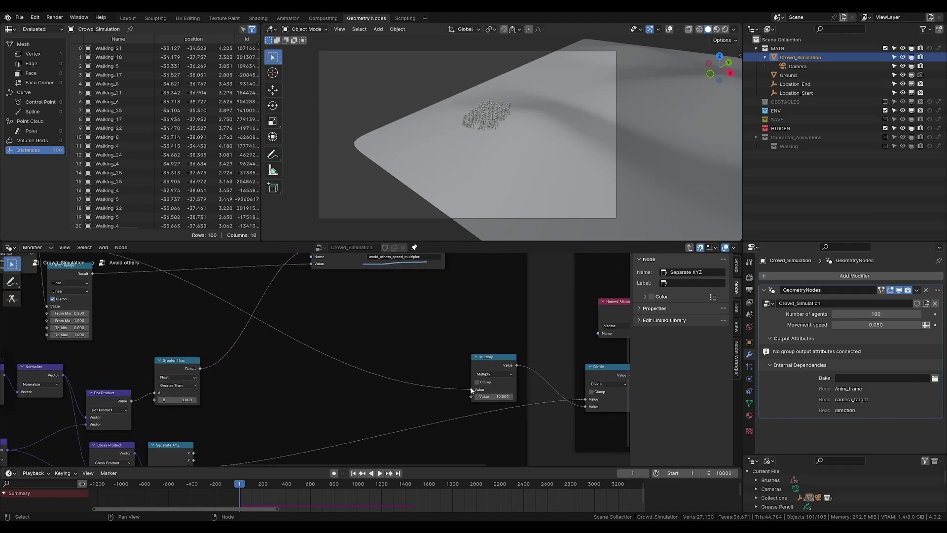
middle_drag(468, 388, 389, 395)
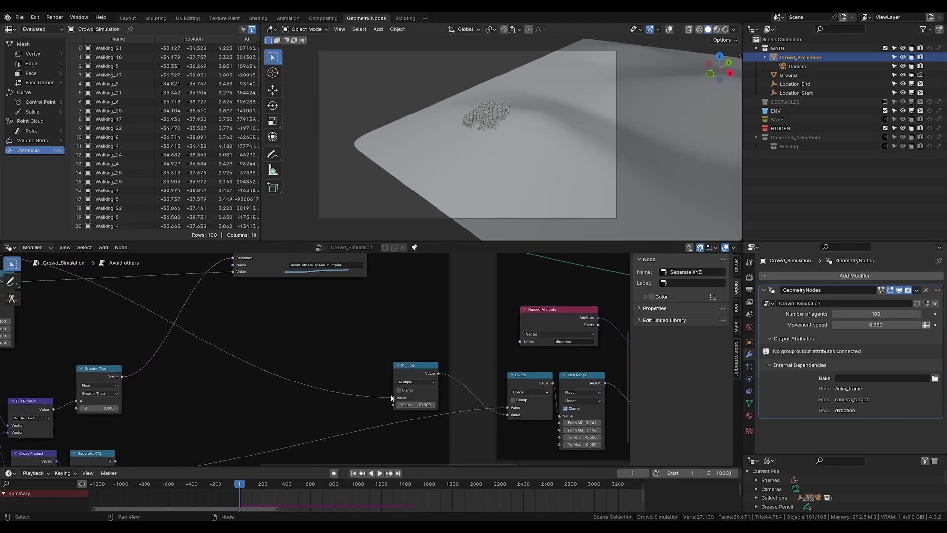
middle_drag(480, 386, 432, 321)
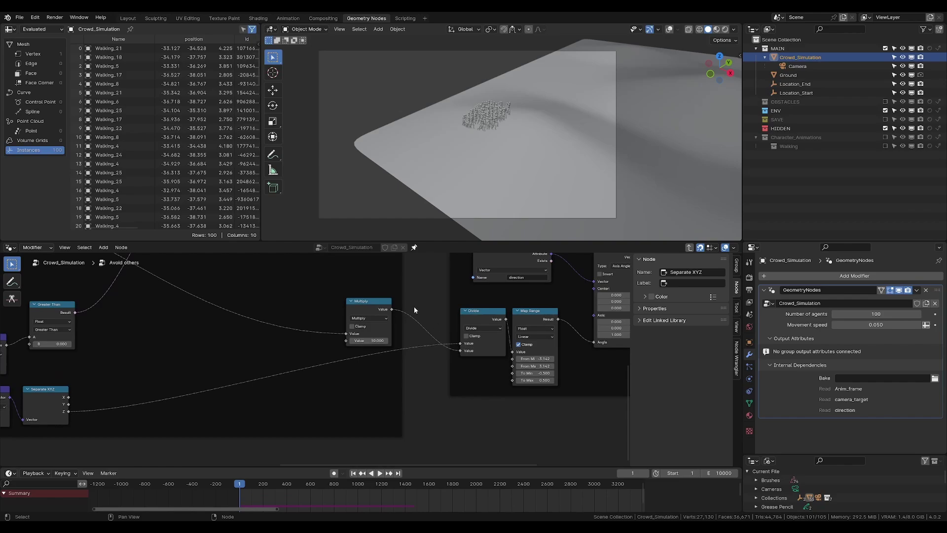
scroll(427, 318, up, 8)
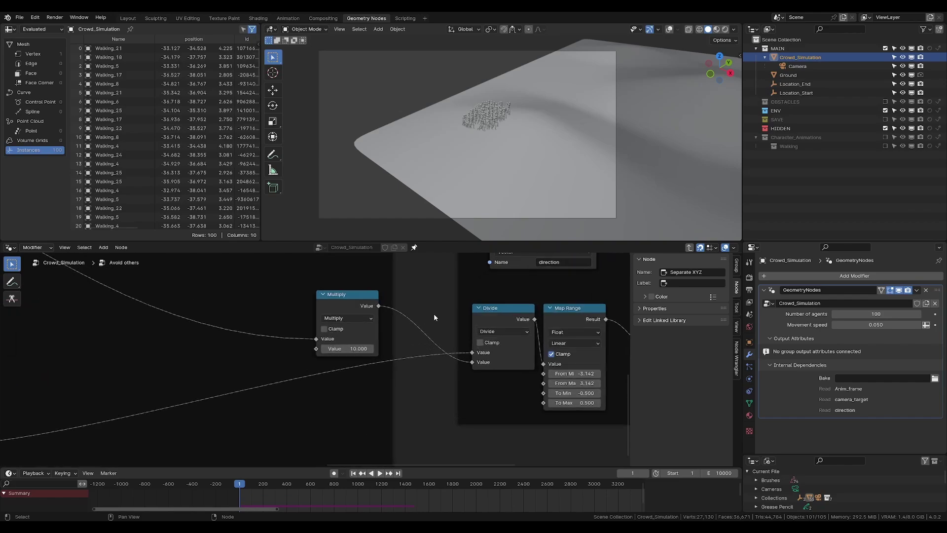
middle_drag(433, 313, 356, 352)
click(241, 398)
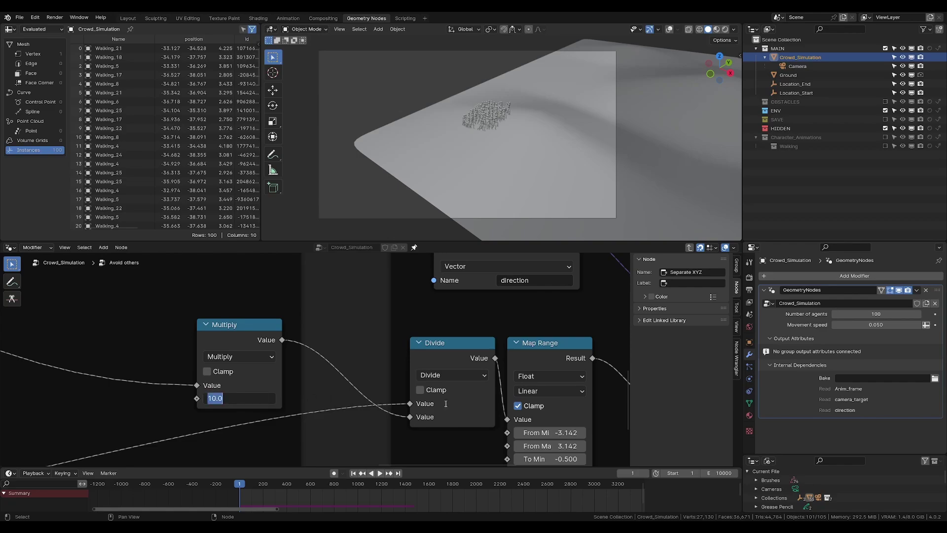
text(0.5)
key(Return)
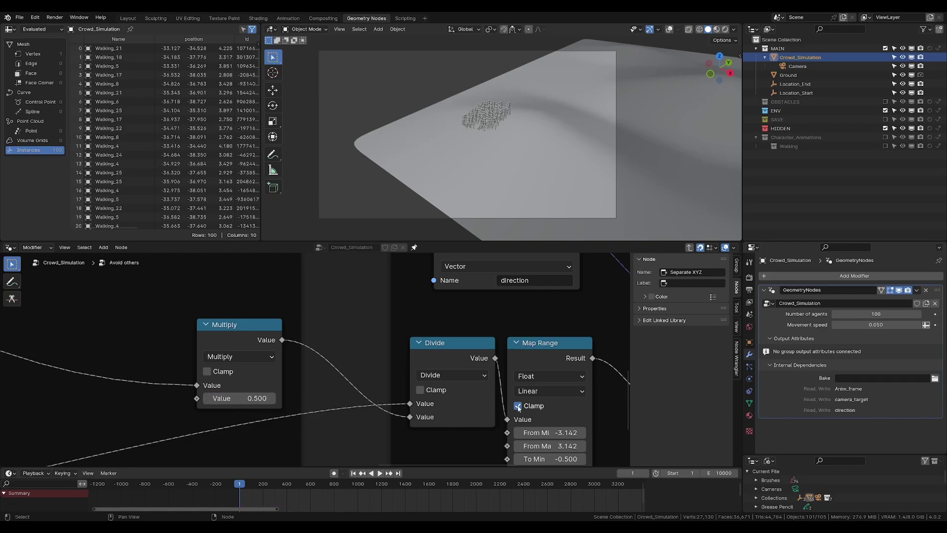
- Play the simulation to watch how the agents spread, and return to frame 1
click(381, 473)
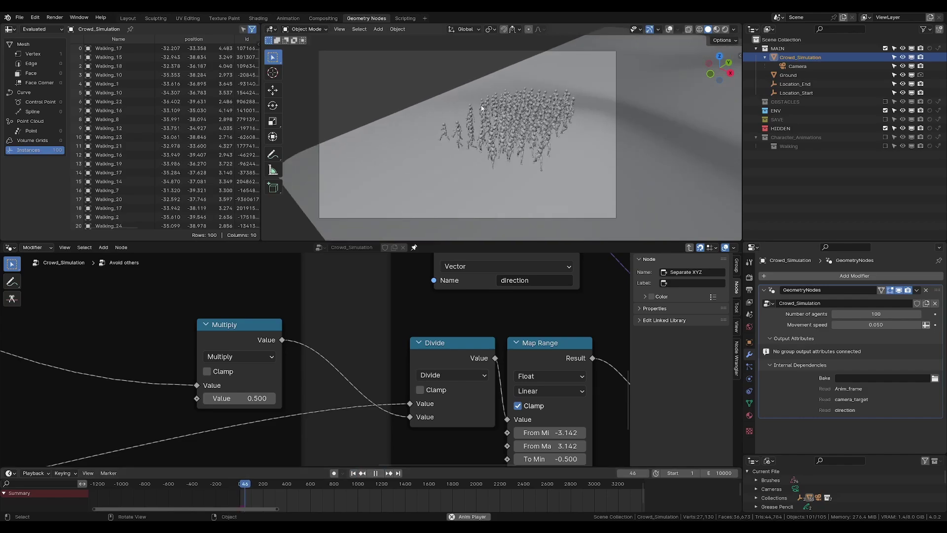
click(374, 474)
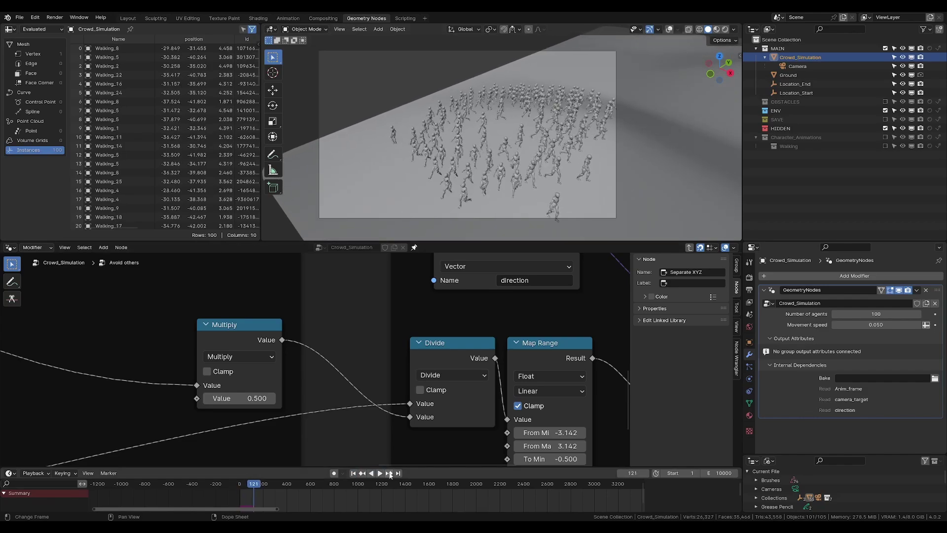
click(353, 473)
- Set the Multiply node's value to 100
click(239, 399)
text(100)
key(Return)
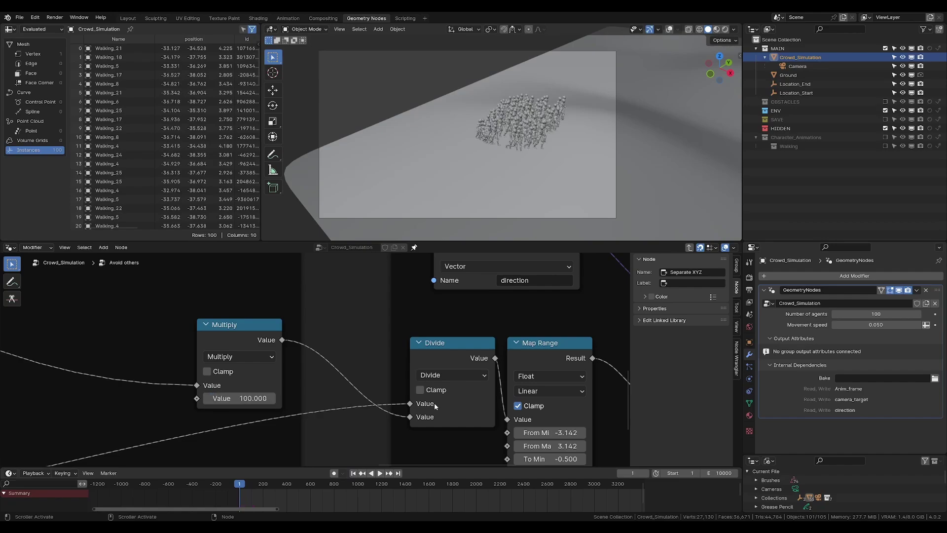
middle_drag(308, 393, 255, 378)
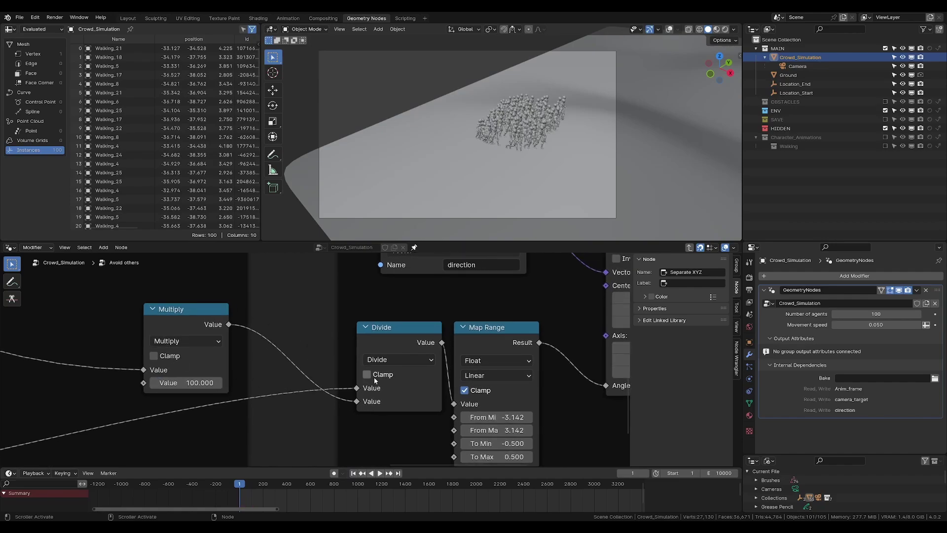
- Play the simulation with the new Multiply value, save the file, and watch the crowd's spacing from several angles
key(space)
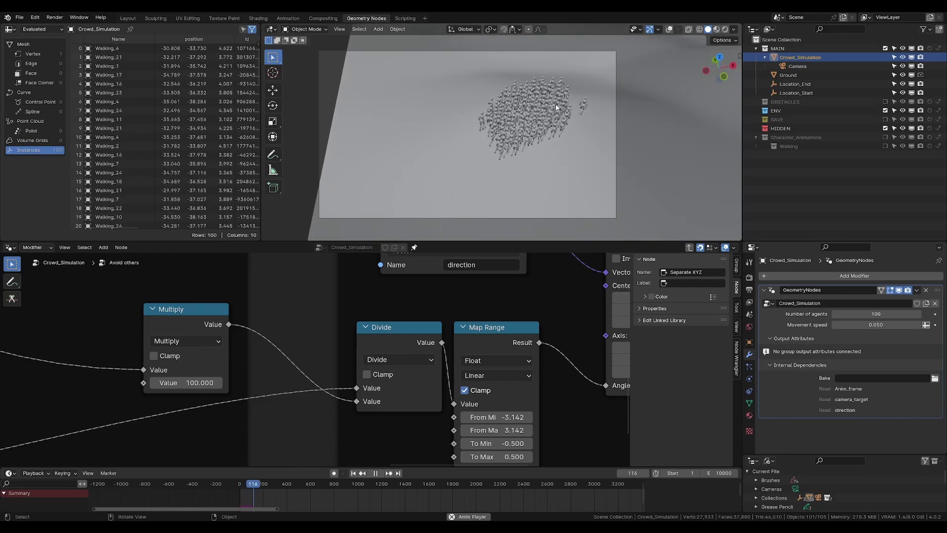
key(ctrl+s)
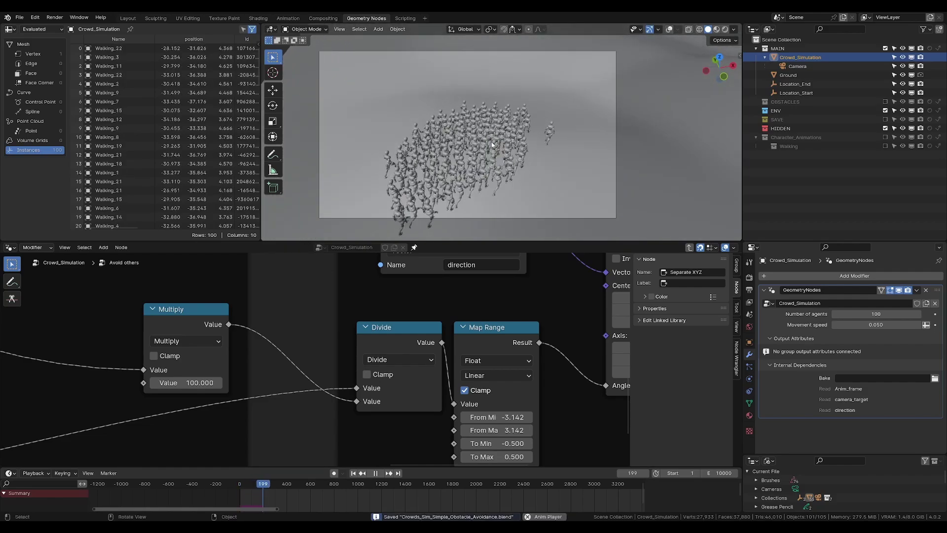
middle_drag(491, 141, 490, 145)
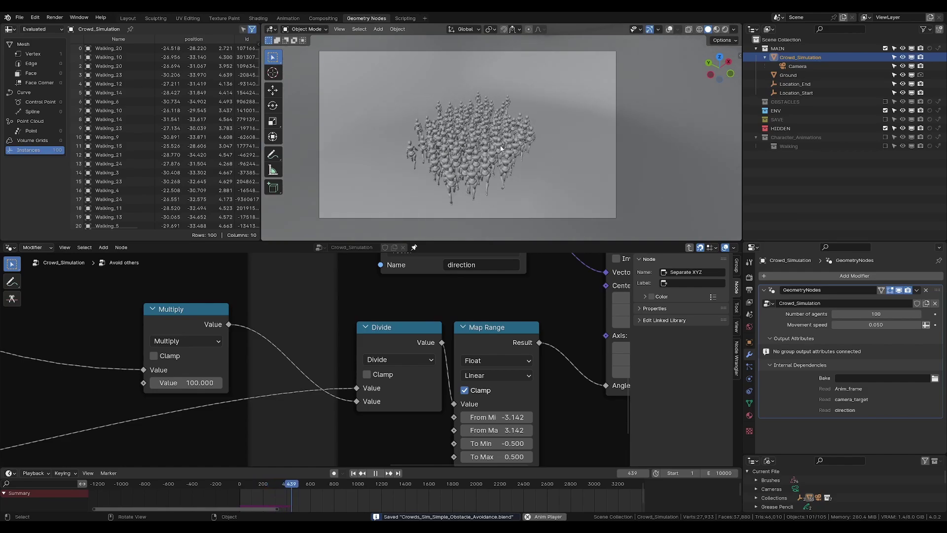
middle_drag(493, 148, 460, 129)
scroll(529, 150, down, 6)
scroll(460, 141, up, 4)
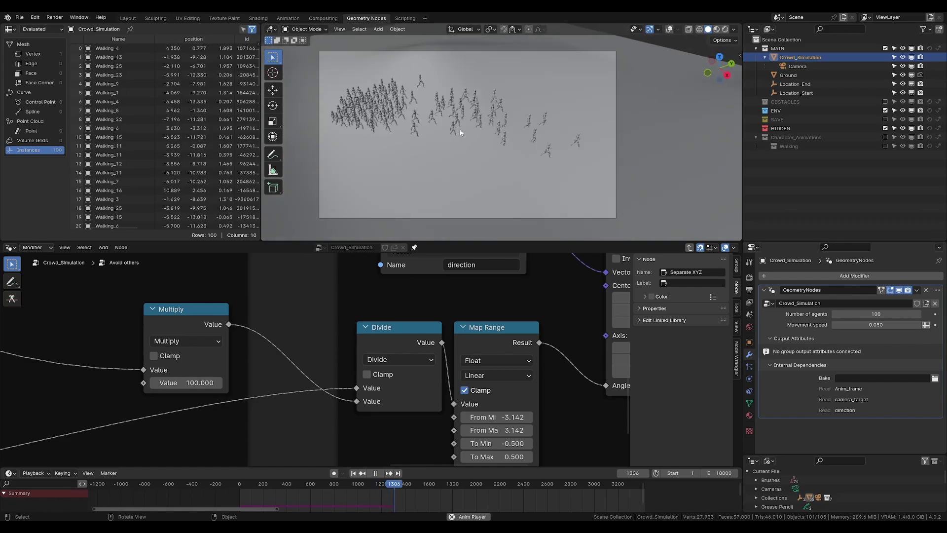
- Mark the stretched-out crowd in the viewport with the Annotate tool, and return to the selection tool
click(273, 154)
click(565, 175)
key(w)
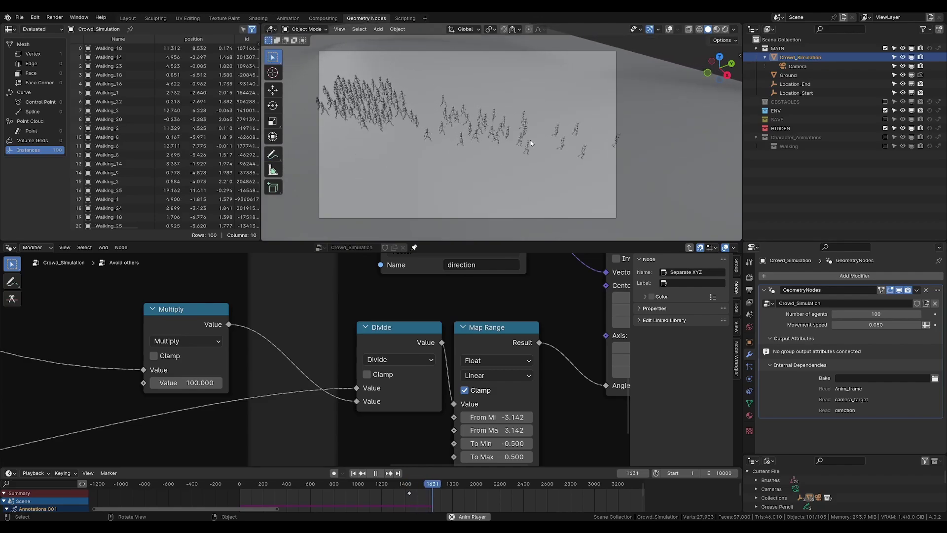
- Leave the Avoid others group, return to frame 1, and set the agent random speed frame's Random Value Min to 1
scroll(395, 330, down, 5)
key(Tab)
scroll(384, 323, up, 8)
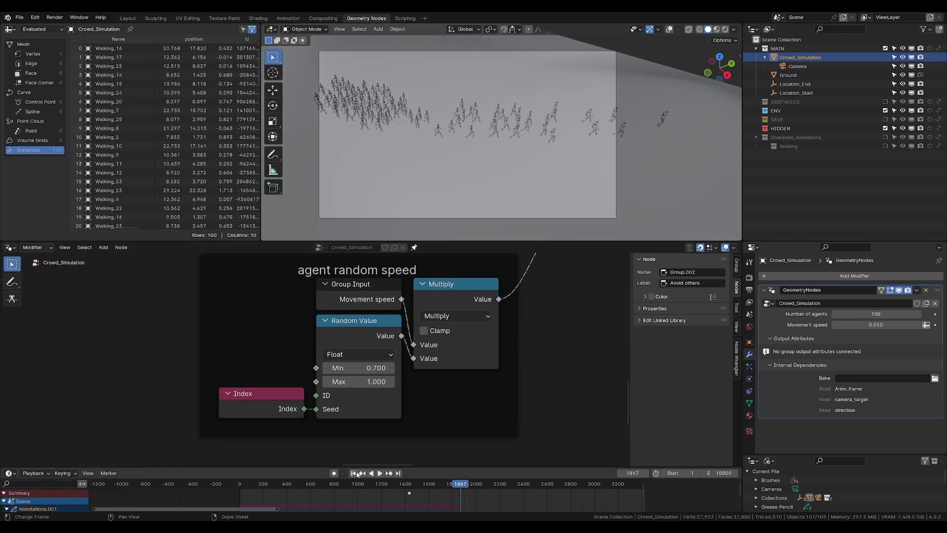
key(Escape)
click(358, 368)
text(1)
key(Return)
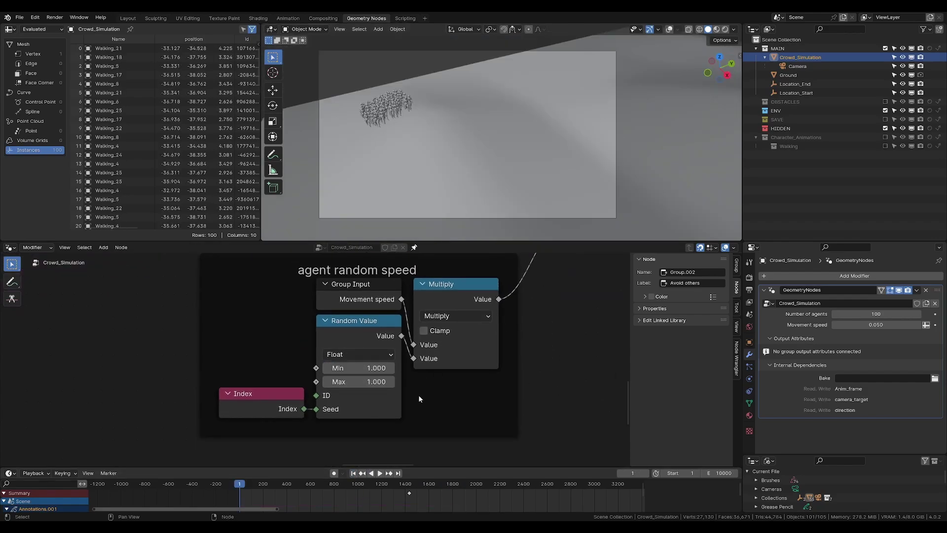
- Play the simulation with uniform agent speeds to watch the crowd's formation, and return to frame 1
click(380, 472)
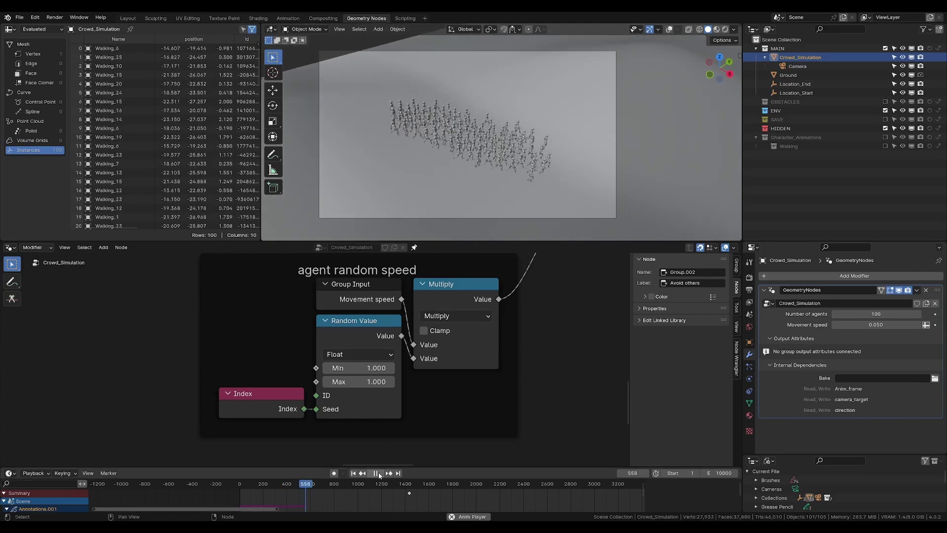
key(space)
key(shift+Left)
- Replay the simulation from close-up angles to examine the spacing between the walking agents, returning to frame 1 each time
scroll(390, 157, up, 2)
shift+middle_drag(416, 130, 417, 172)
scroll(443, 144, up, 2)
scroll(406, 157, up, 4)
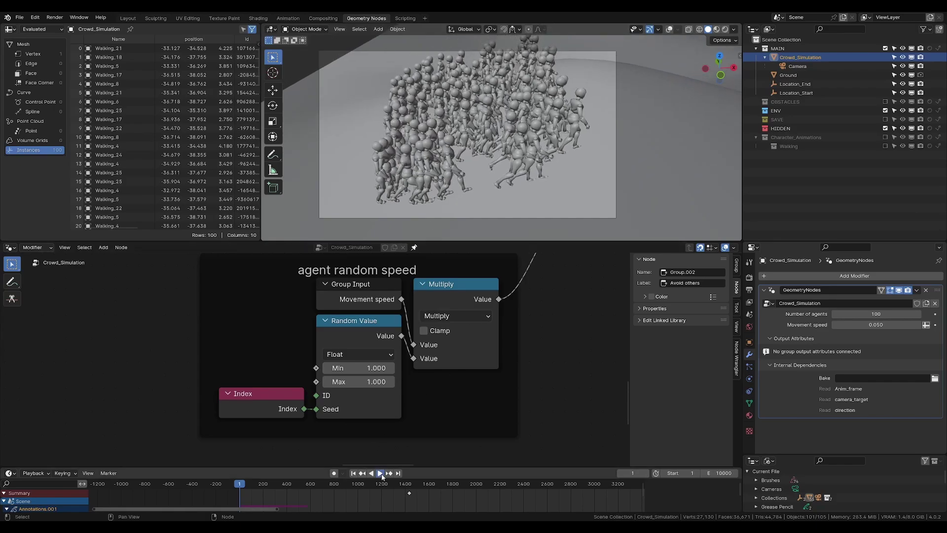
click(380, 473)
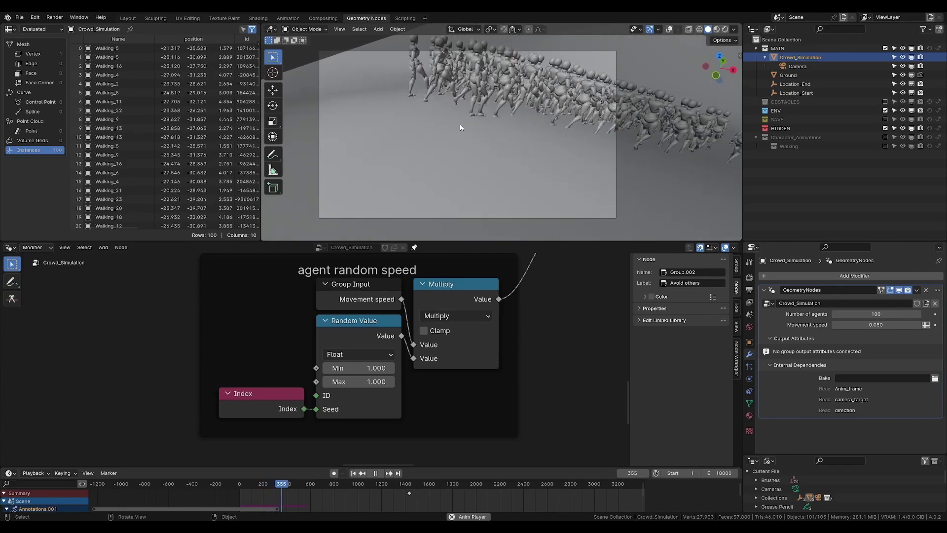
key(Escape)
scroll(493, 210, up, 4)
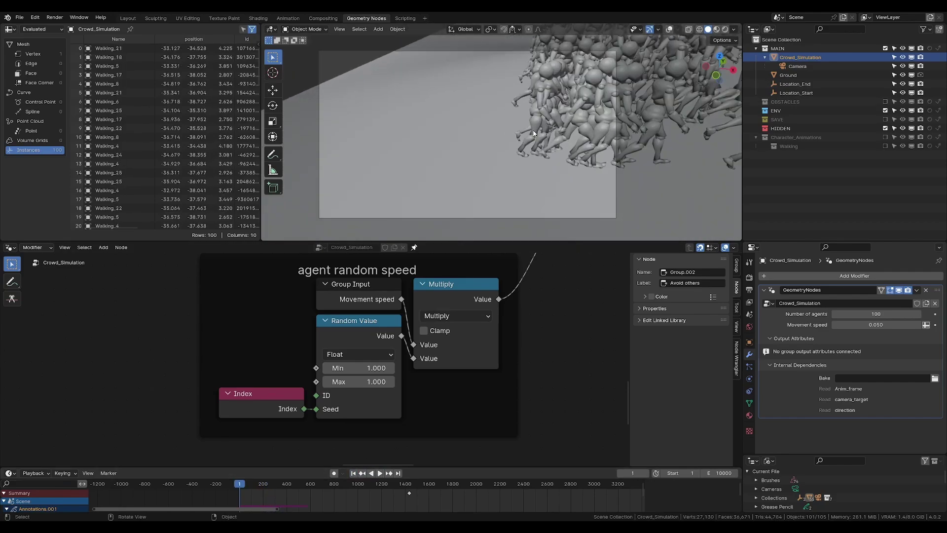
middle_drag(425, 143, 466, 119)
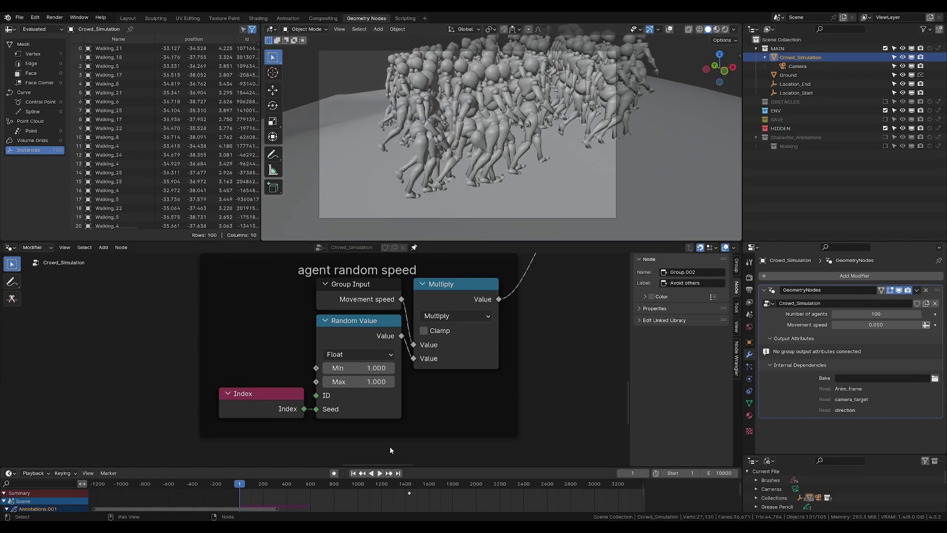
click(380, 473)
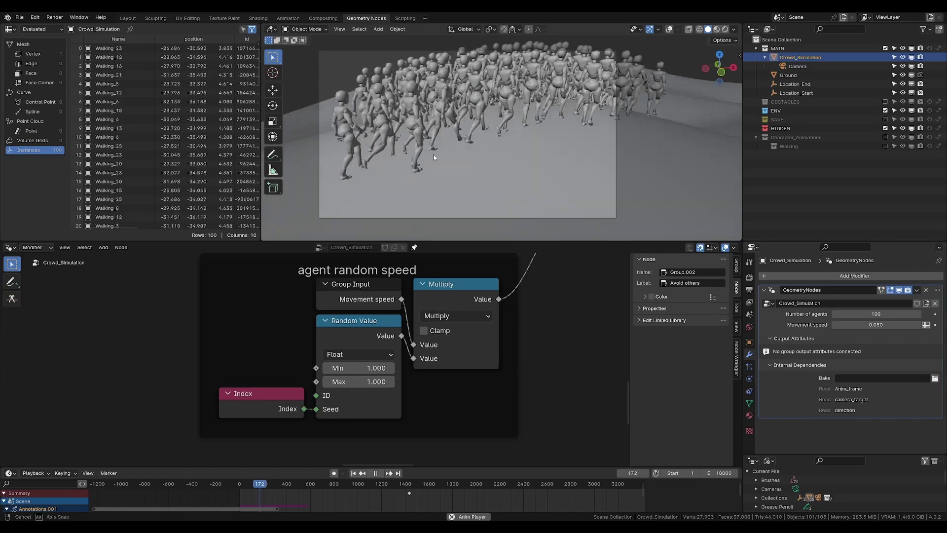
key(Escape)
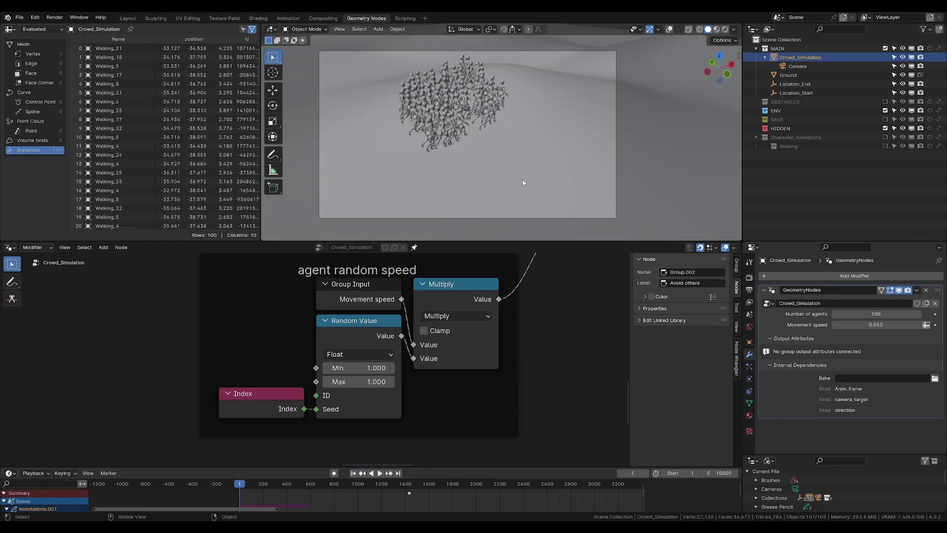
- Enable the Walking collection under Character_Animations to review its Walking_1 to Walking_25 objects, and exclude it again
click(885, 146)
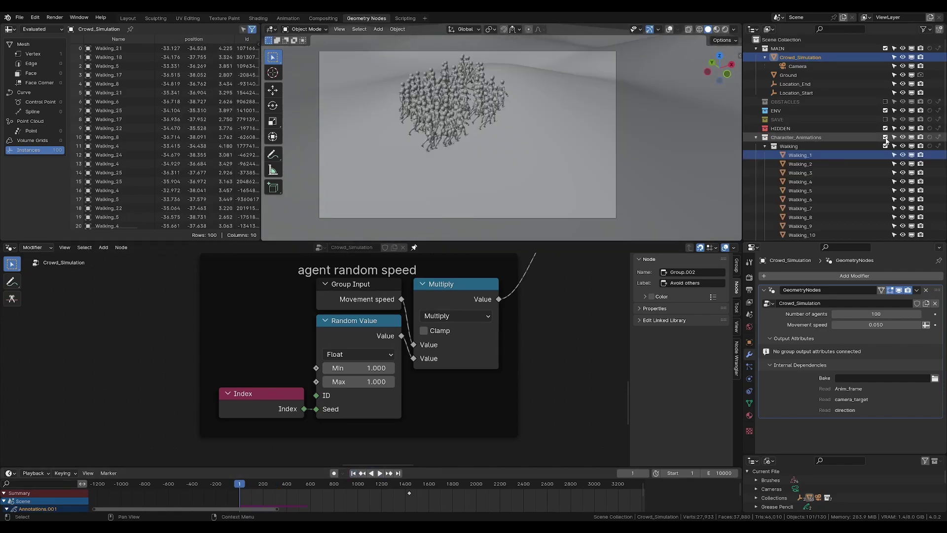
scroll(875, 159, down, 5)
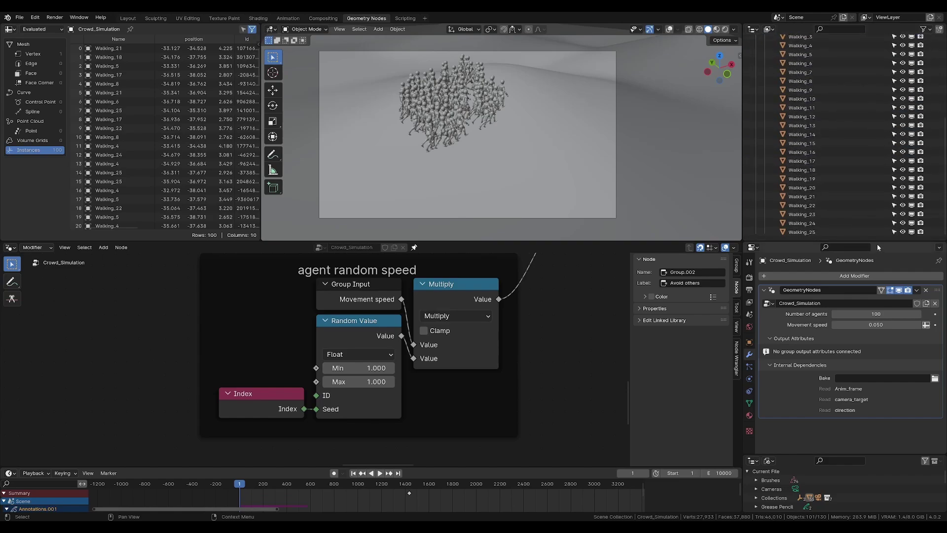
drag(876, 241, 828, 268)
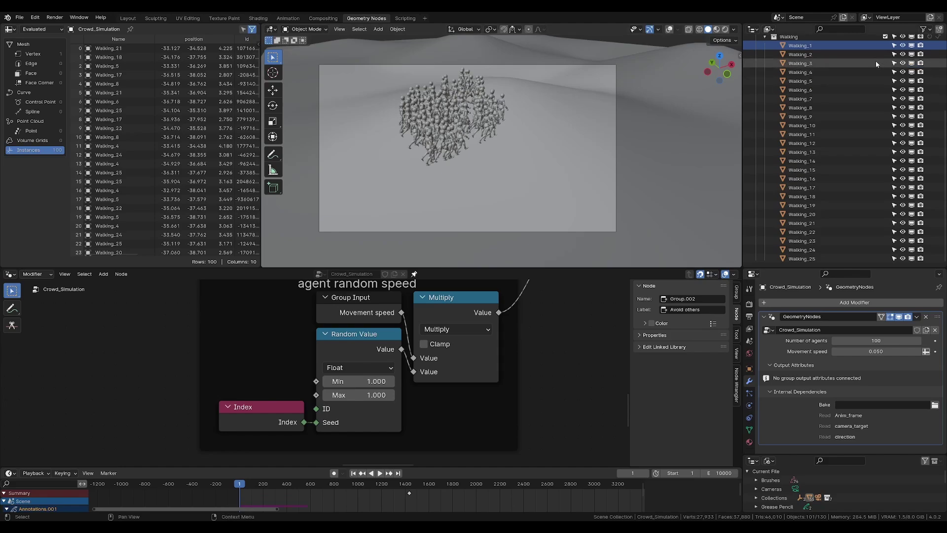
scroll(870, 152, up, 5)
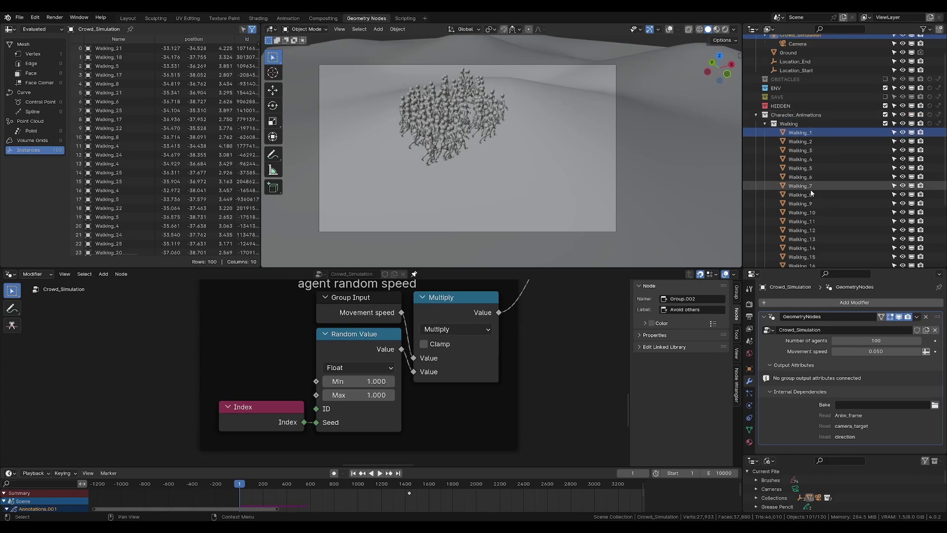
click(885, 124)
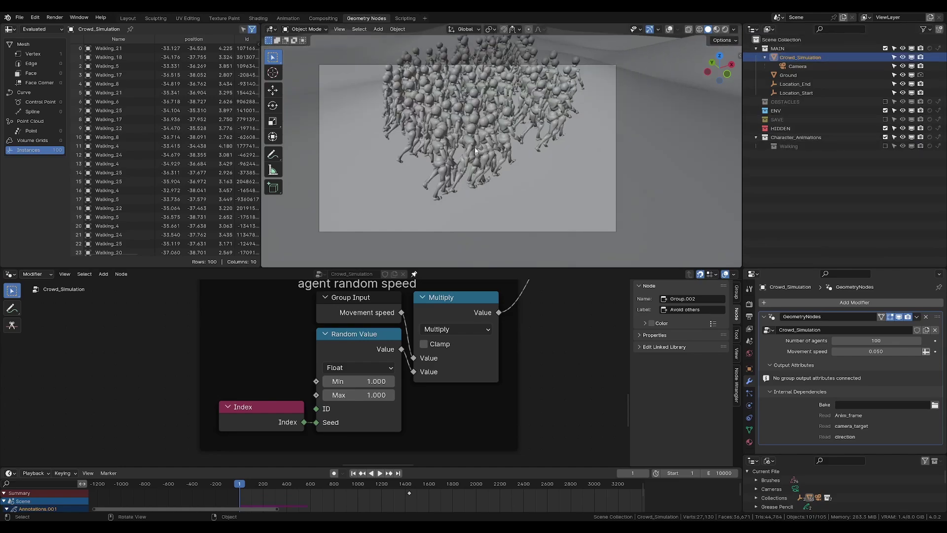
- Play the simulation up to frame 710, pause it there, and examine the crowd from different angles
click(378, 473)
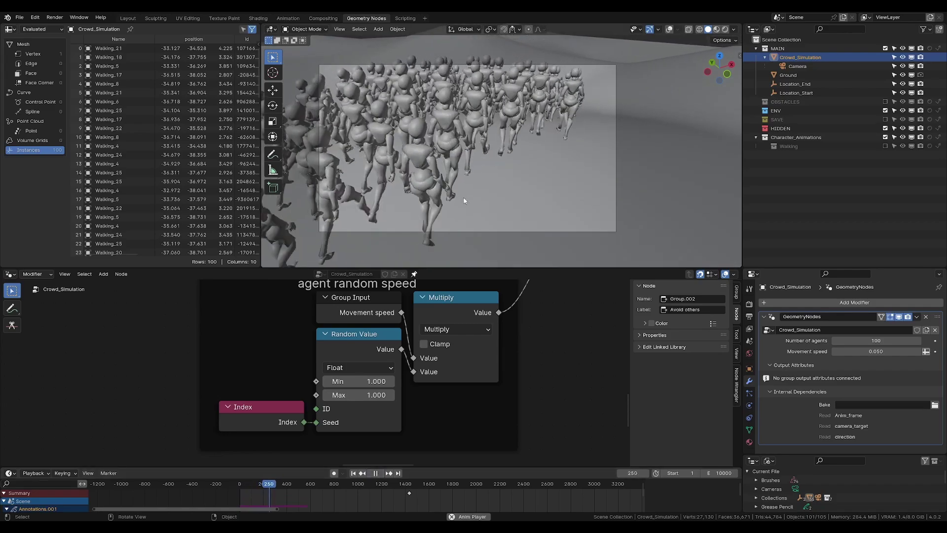
scroll(468, 203, down, 5)
mouse_move(471, 184)
middle_down()
mouse_move(418, 185)
mouse_move(502, 185)
mouse_move(461, 185)
middle_up()
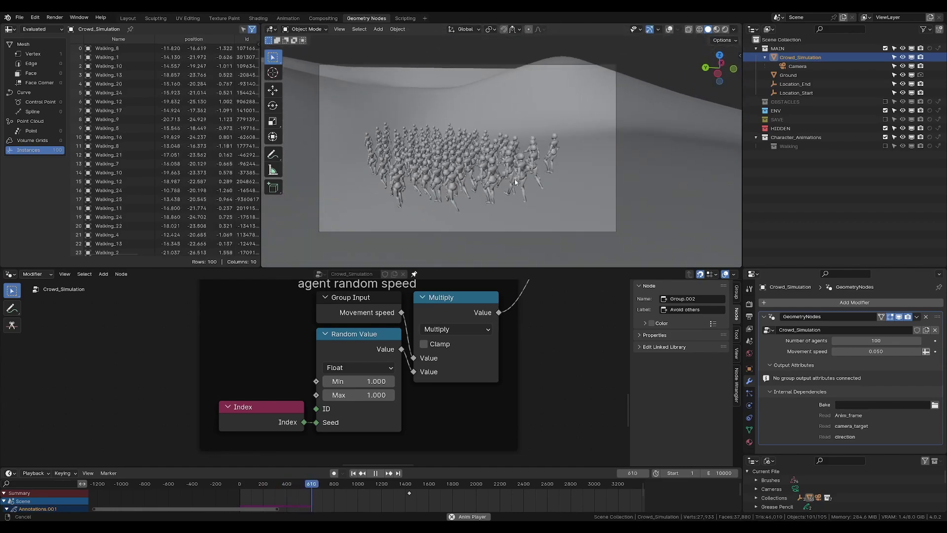
click(380, 473)
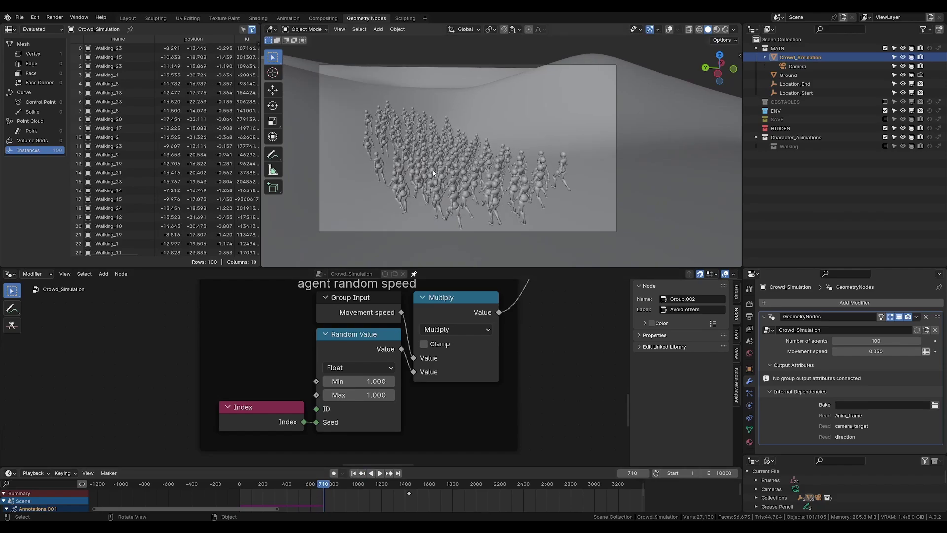
middle_drag(518, 180, 439, 153)
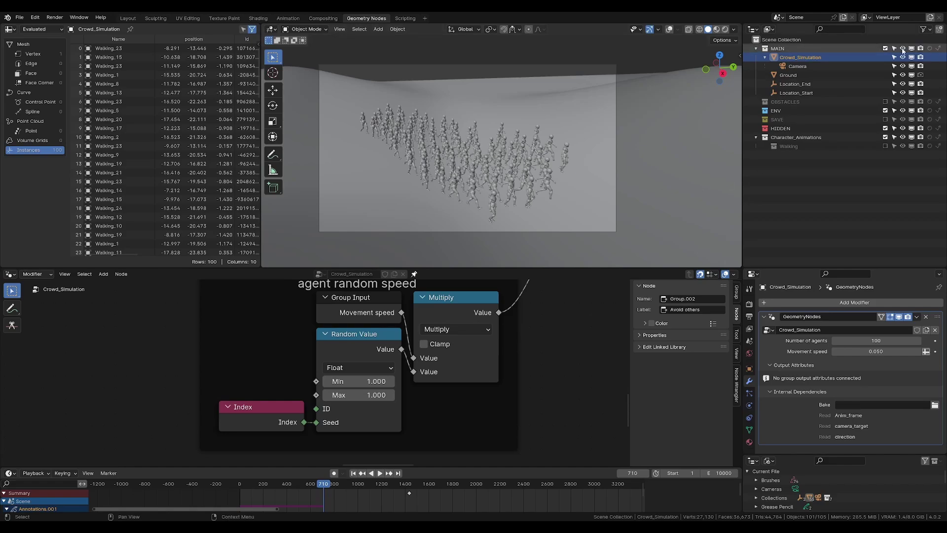
- Enable the Walking collection again and step through its objects one by one, starting from Walking_1
click(886, 146)
click(800, 155)
key(Down)
key(Down)
key(Down)
key(Down)
key(Down)
key(Down)
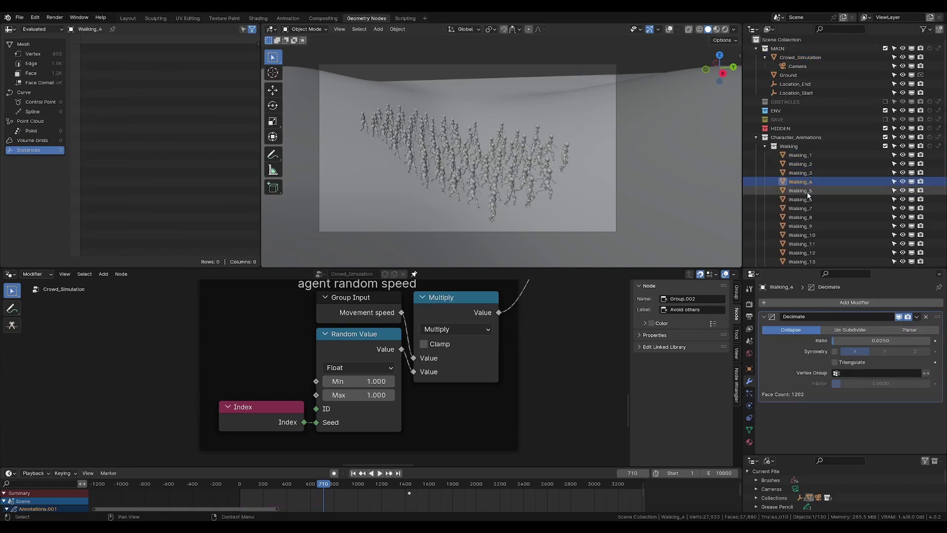